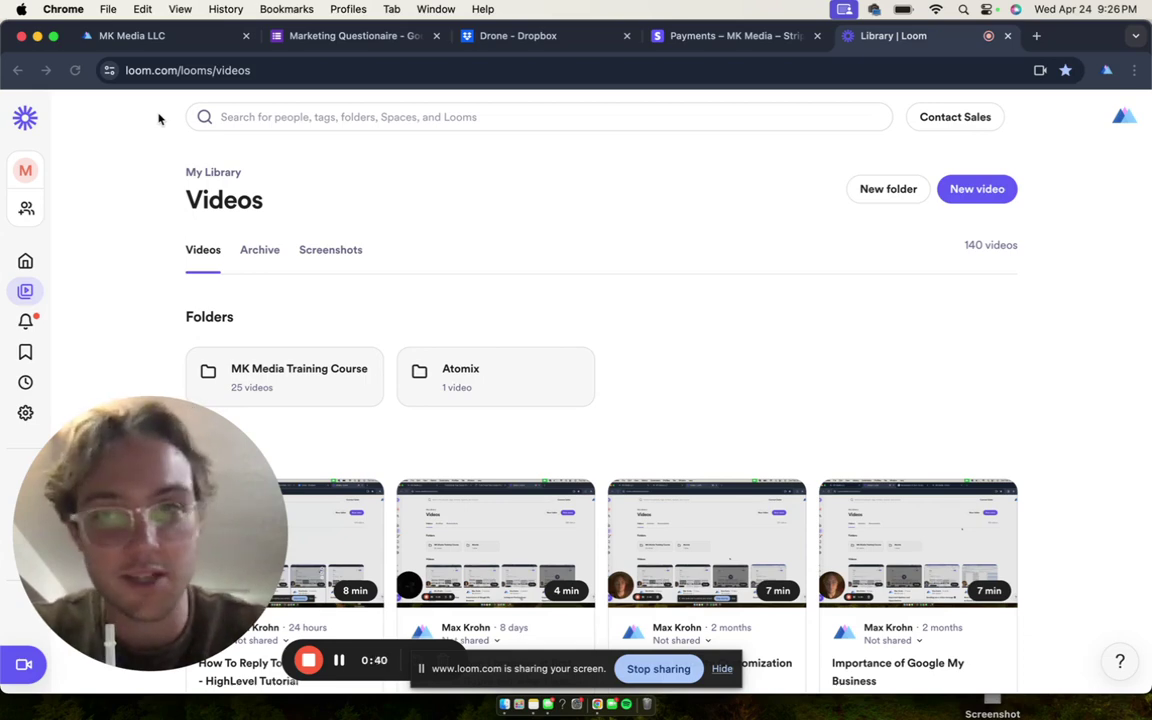
Step: Switch to the MK Media HighLevel workflows page and create a new workflow from scratch in the Posts folder
click(165, 37)
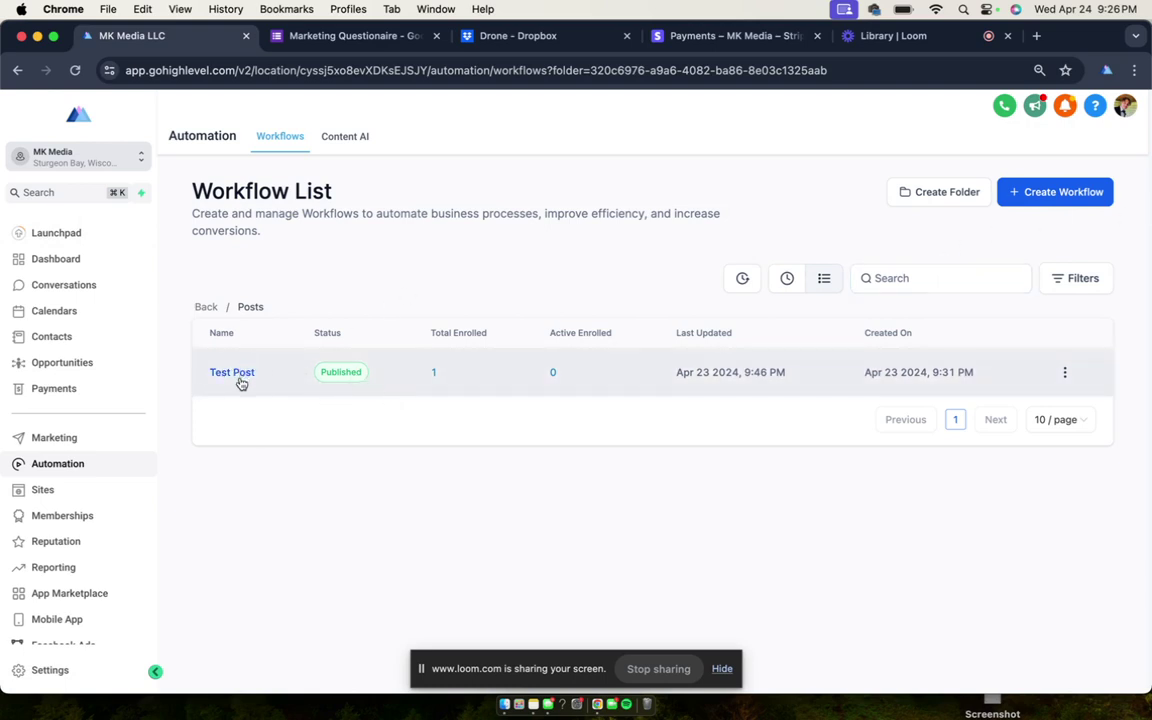
click(1064, 201)
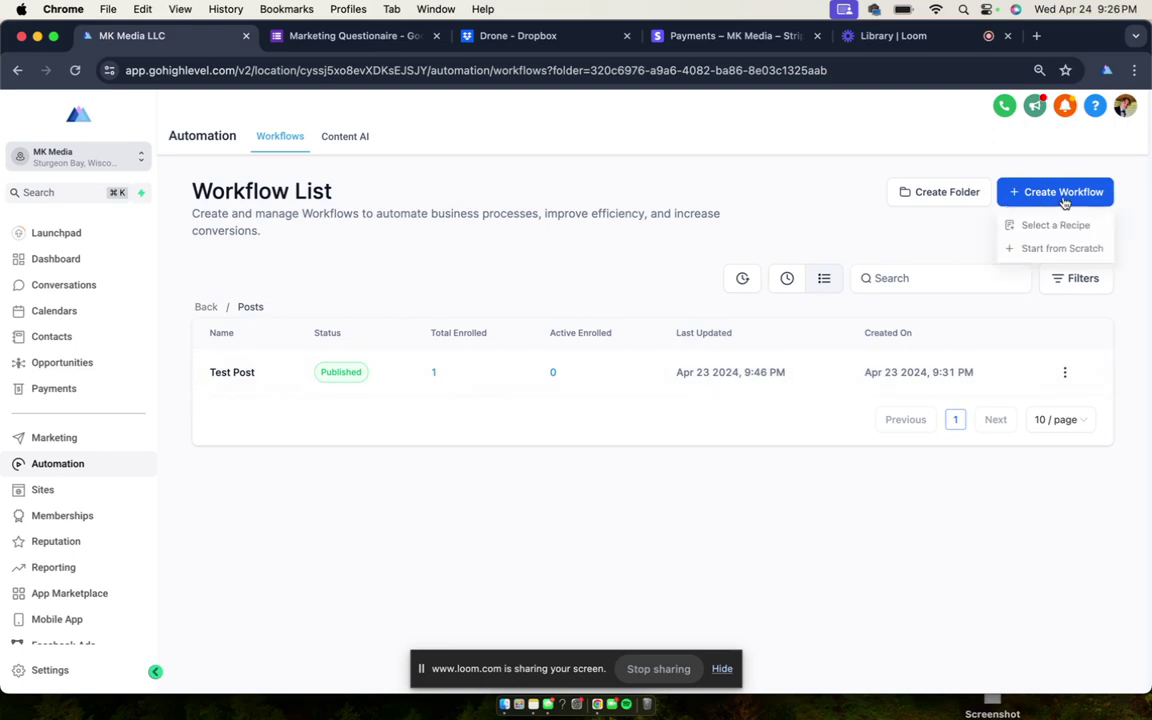
click(1081, 258)
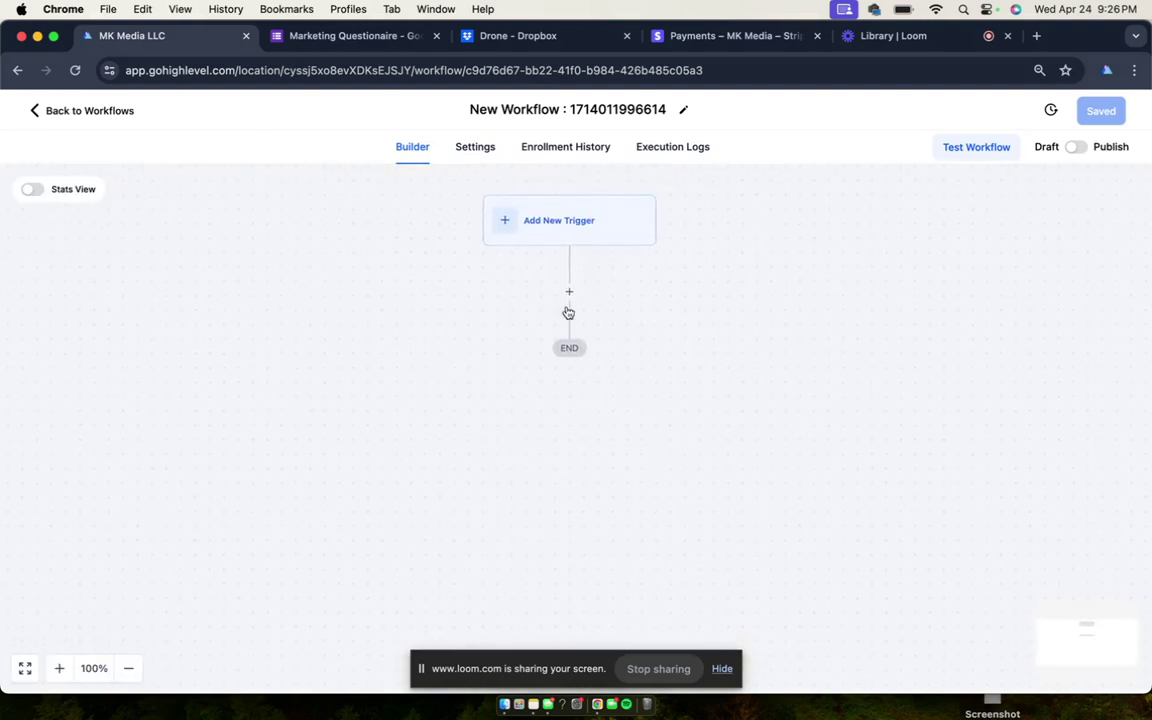
Step: Add an "Instagram - Comment(s) On A Post" trigger and switch the workflow from Draft to Publish
click(556, 232)
click(951, 275)
text(insta)
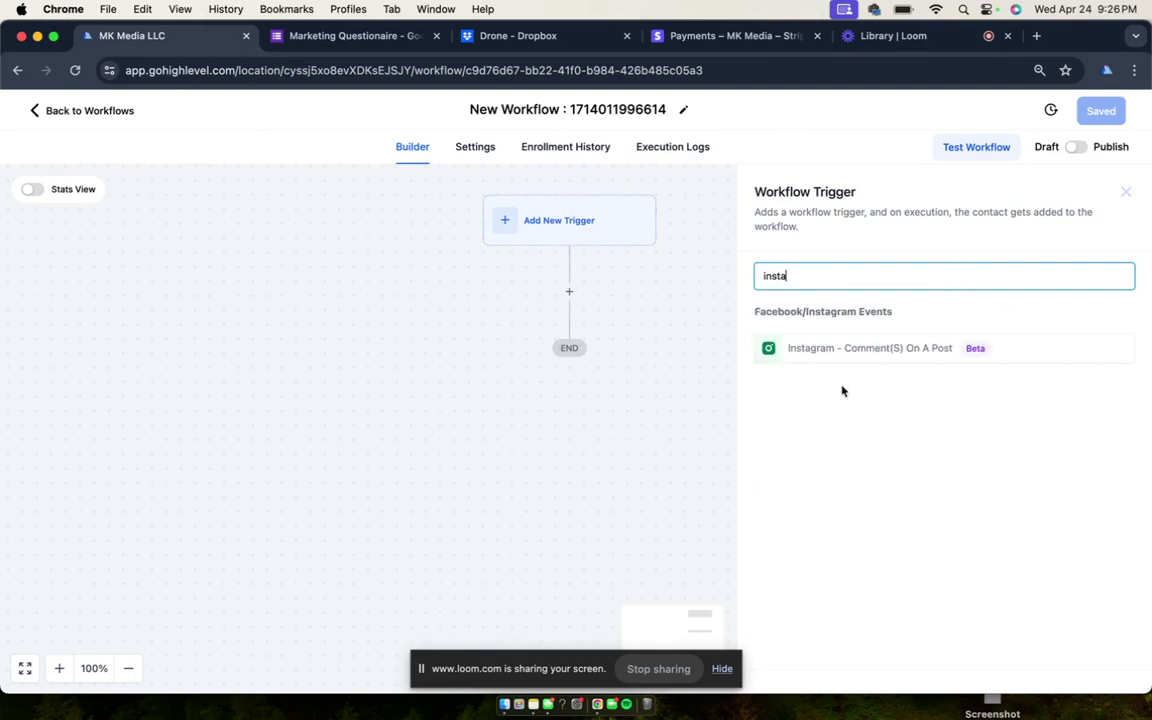
click(945, 352)
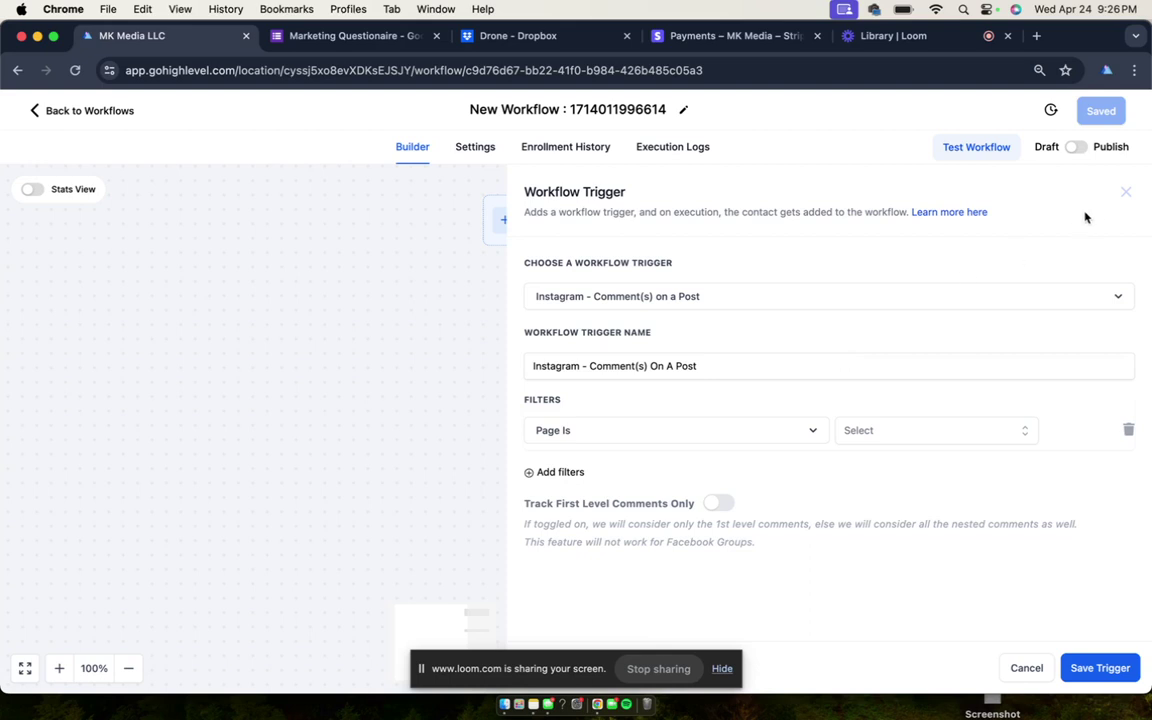
click(1077, 148)
click(773, 301)
scroll(792, 395, down, 2)
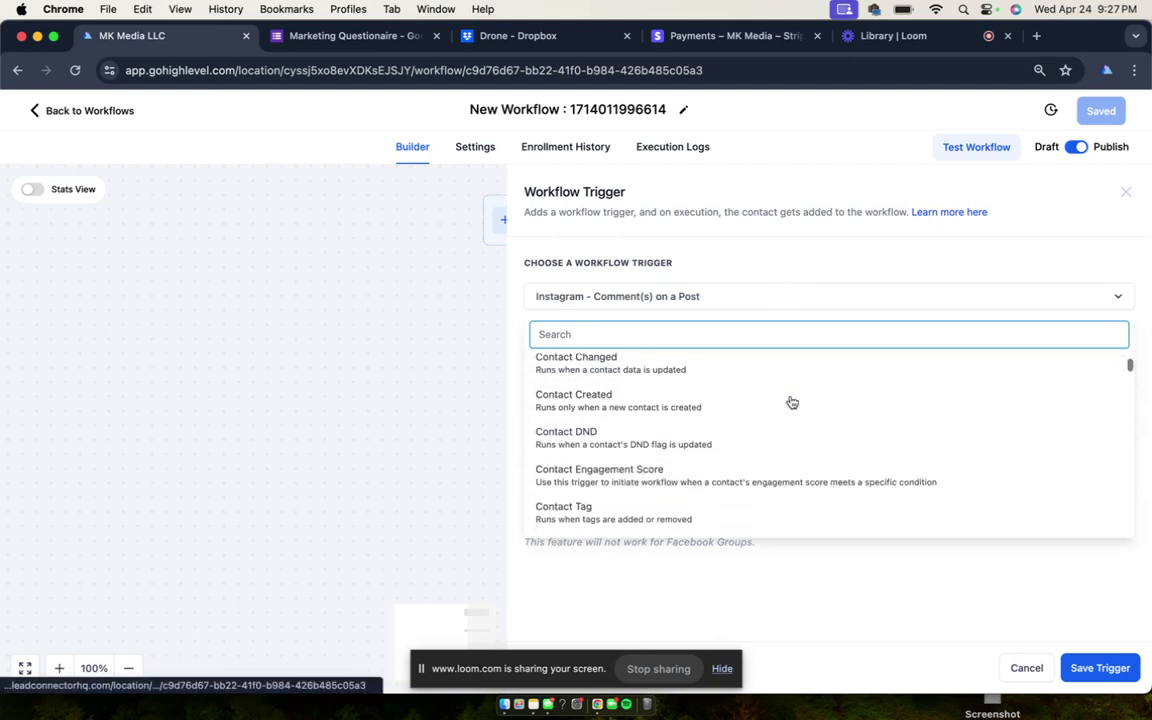
scroll(790, 400, up, 2)
click(885, 310)
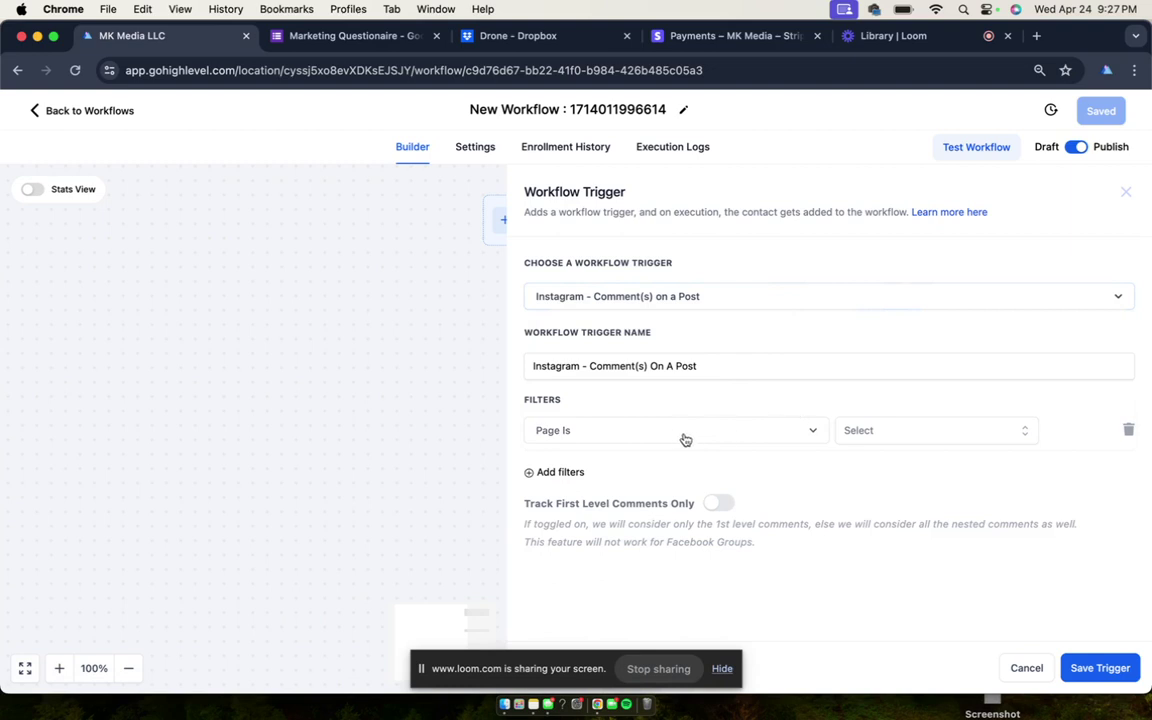
Step: Set the trigger's Page Is filter to MK Media and keep Published Post as the post type
click(956, 429)
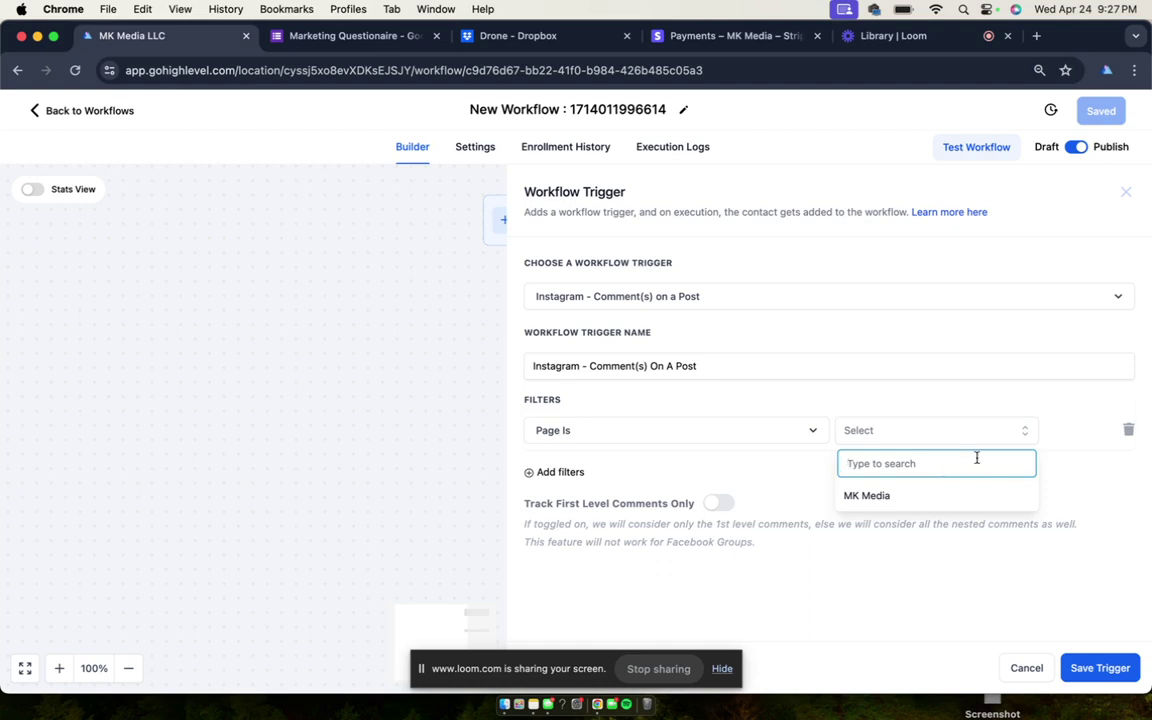
click(907, 495)
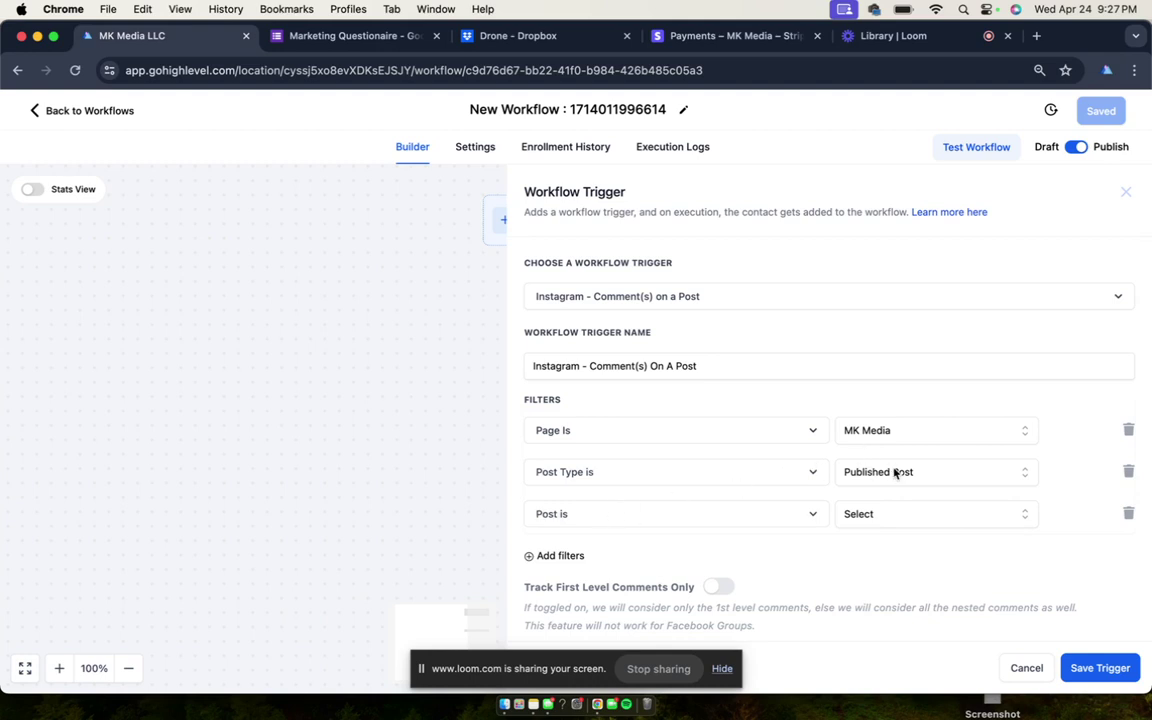
click(895, 473)
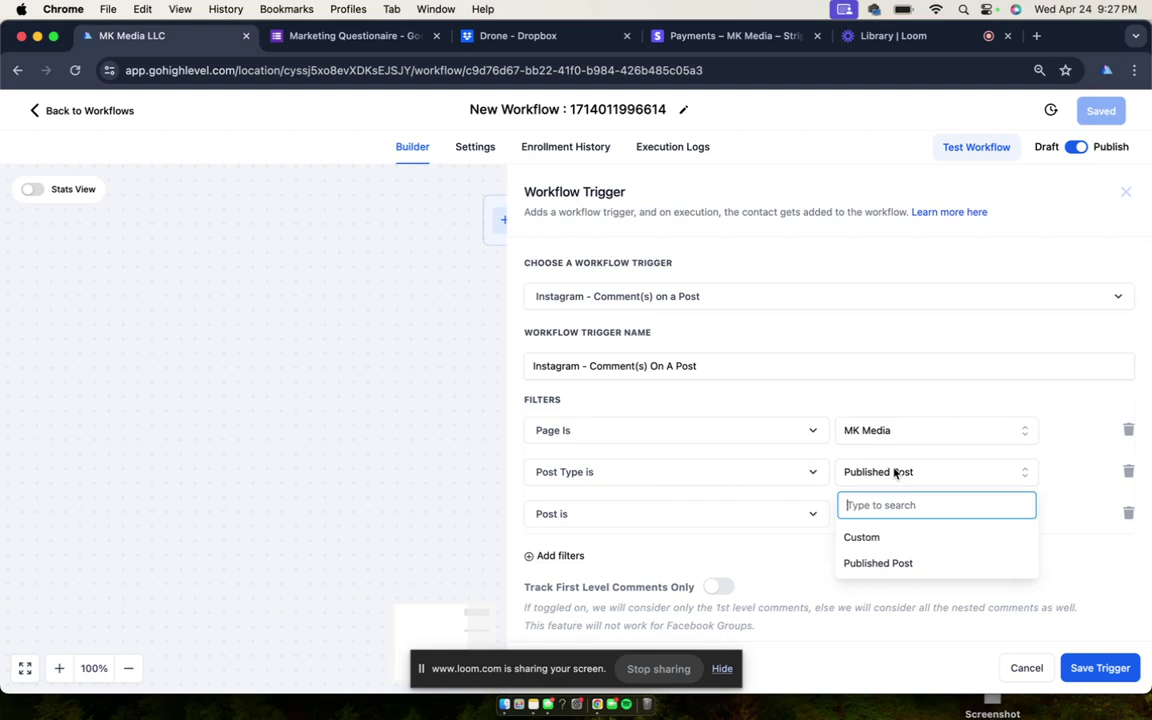
click(1059, 456)
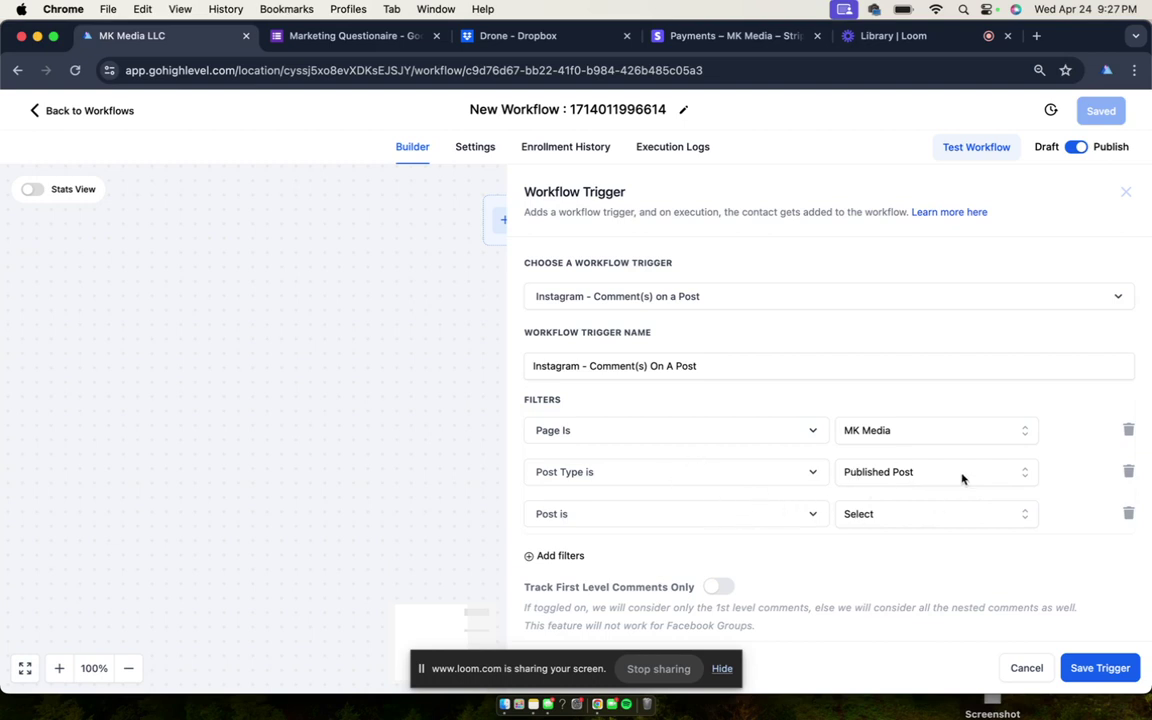
Step: Set the Post is filter to the 24-Apr-2024 post "A peek into my life"
click(925, 513)
scroll(967, 445, down, 2)
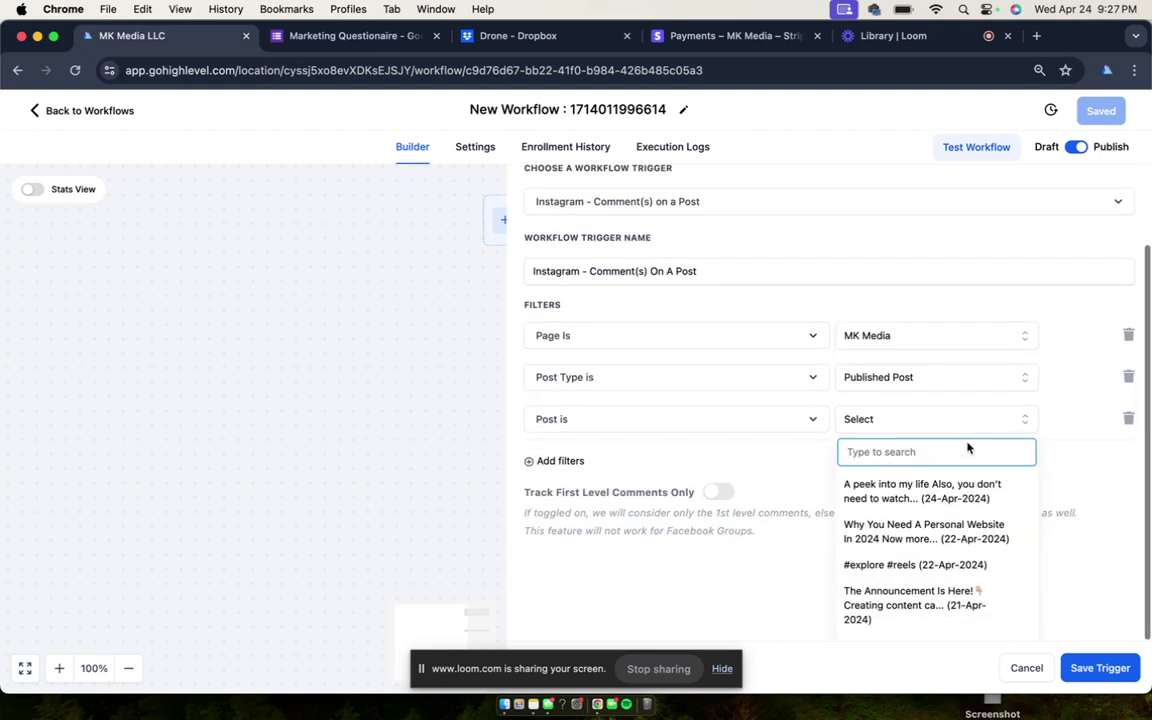
scroll(970, 607, down, 1)
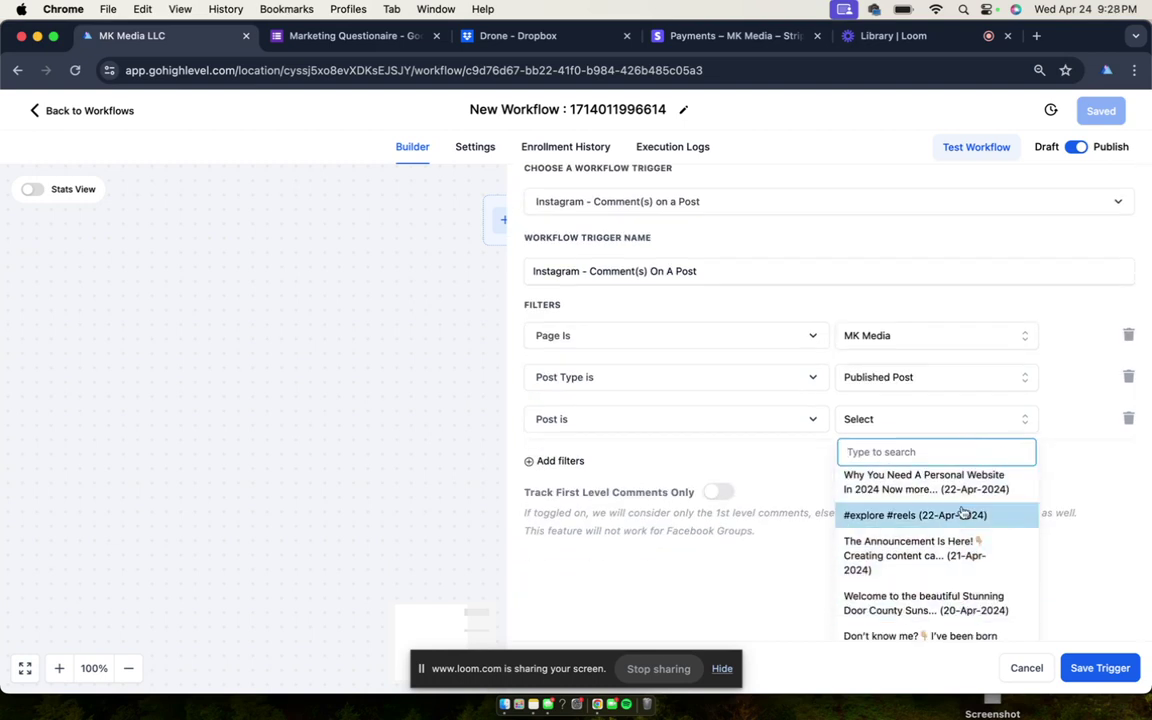
scroll(967, 568, down, 1)
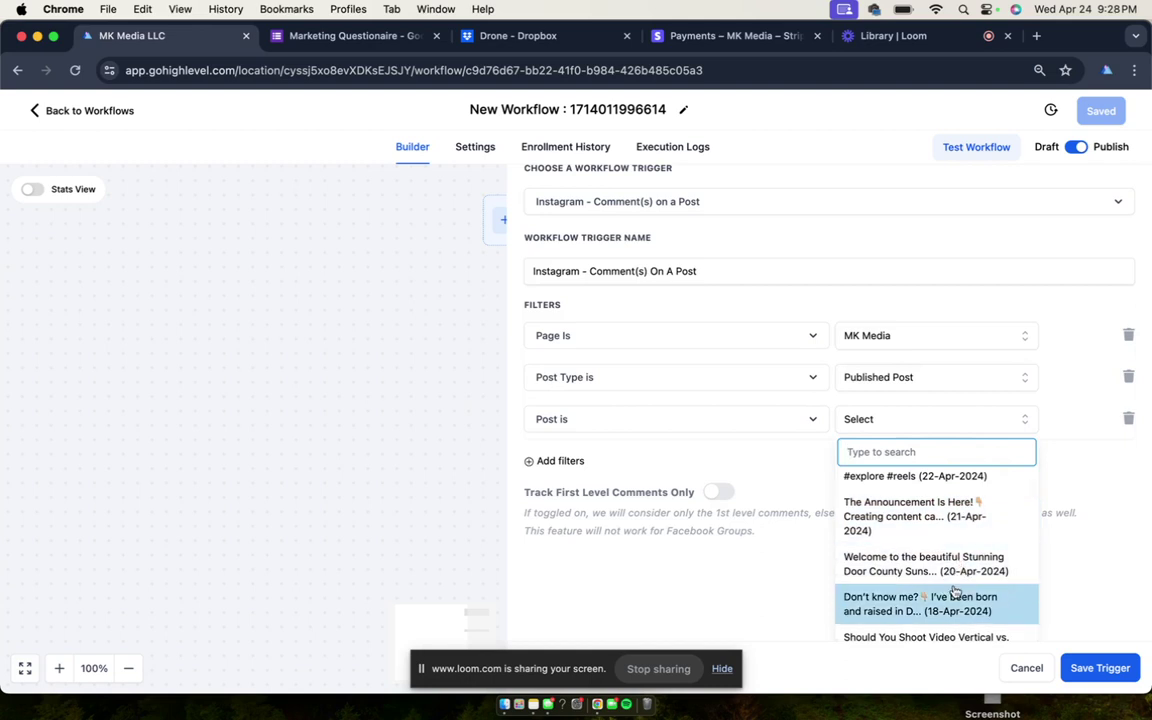
scroll(960, 590, up, 2)
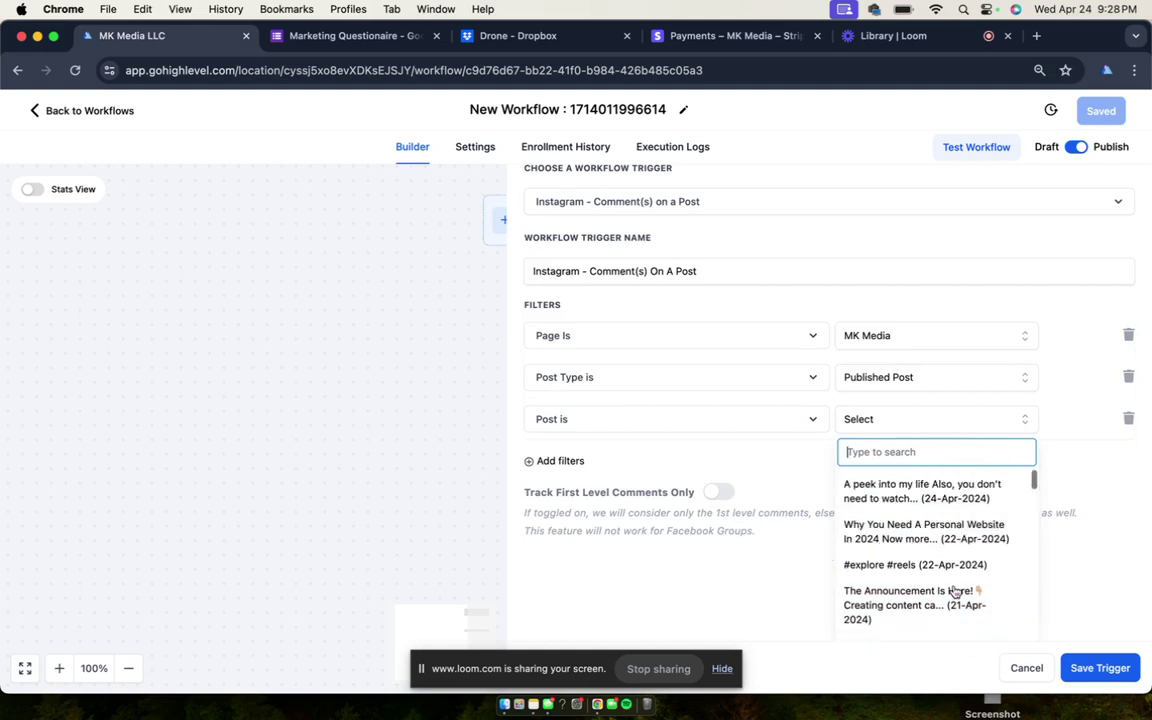
click(966, 495)
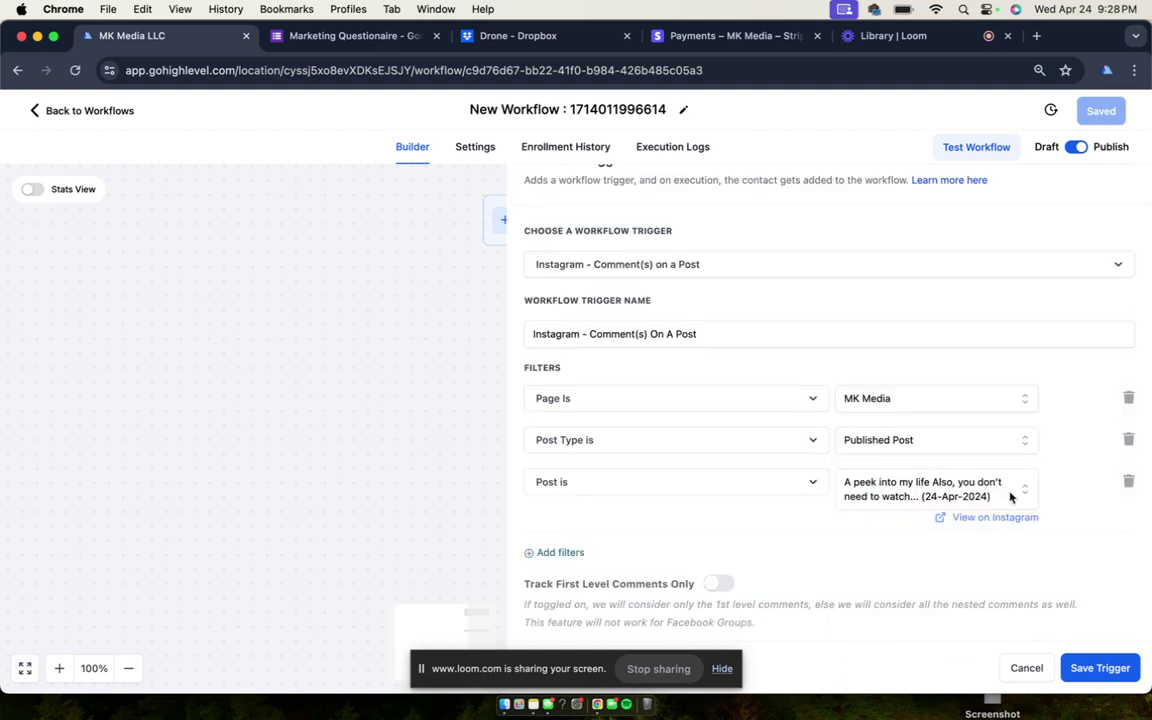
Step: Set the Post is filter to the 21-Apr-2024 post "The Announcement Is Here!"
click(979, 487)
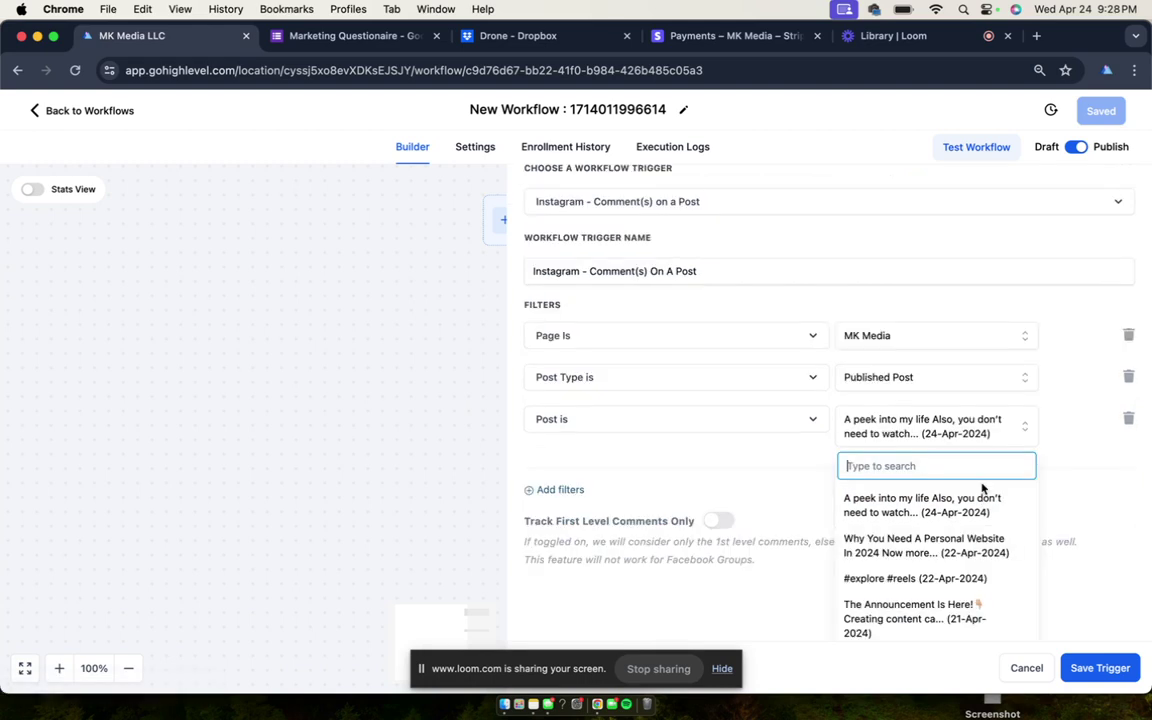
scroll(985, 502, down, 2)
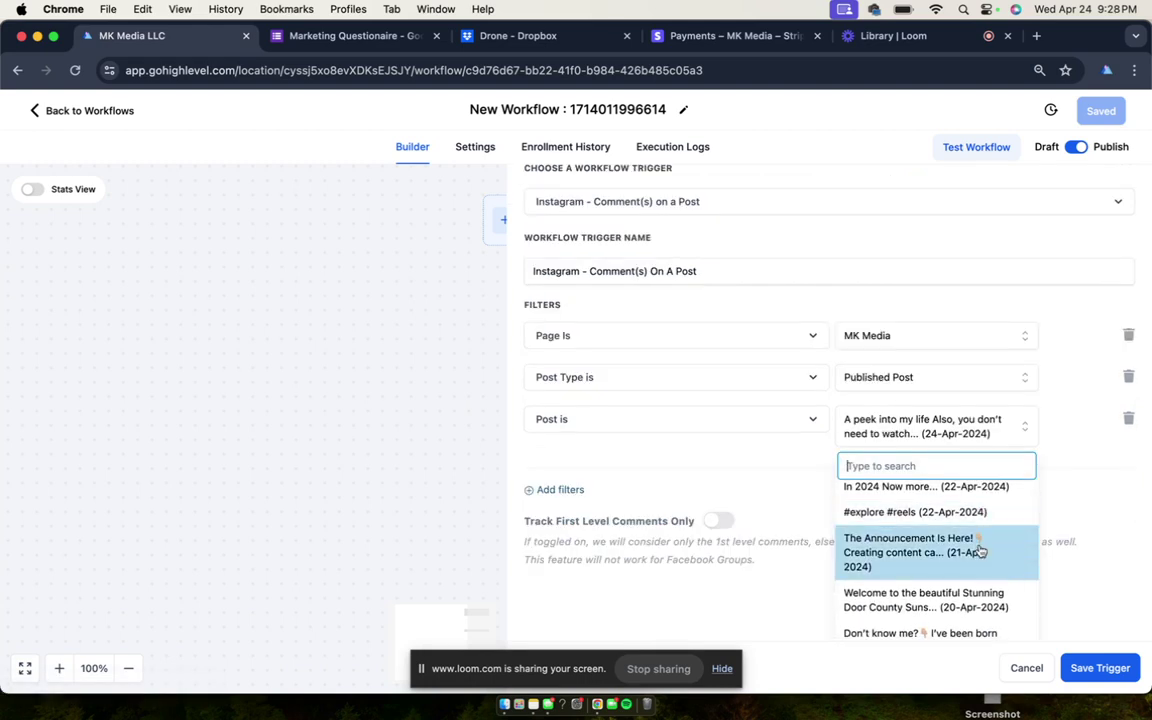
click(912, 556)
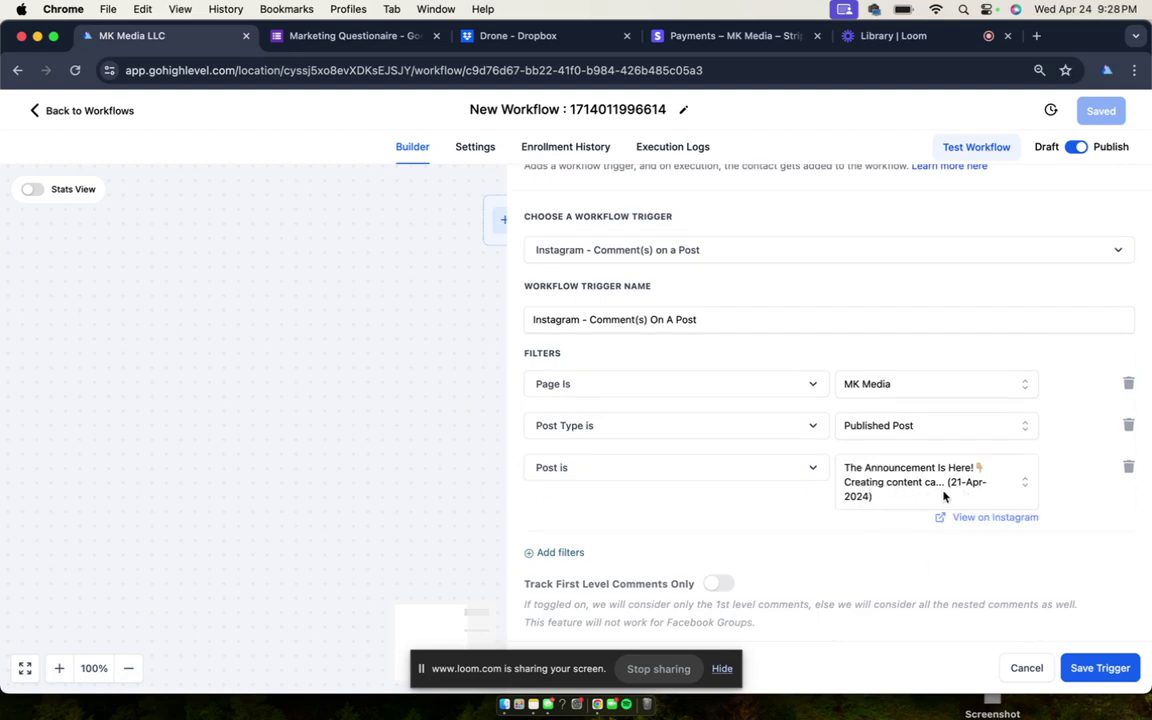
Step: View the chosen post on Instagram, pause the reel and examine its caption for the keyword followers should comment
click(1010, 518)
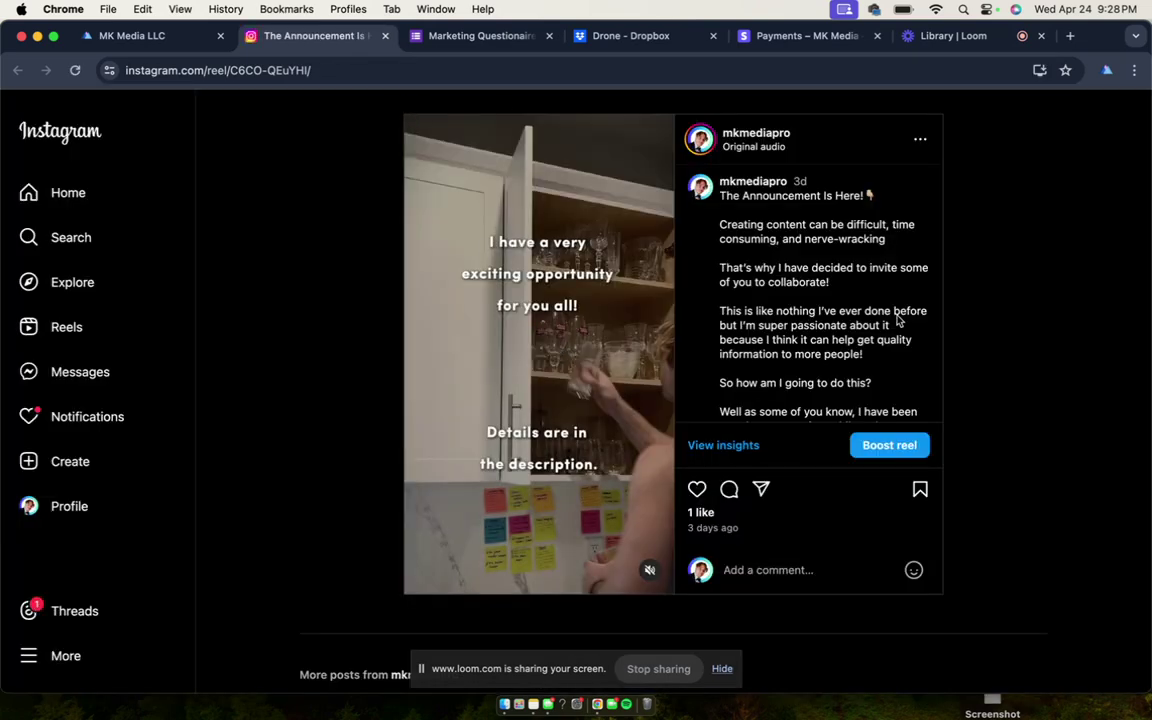
click(534, 370)
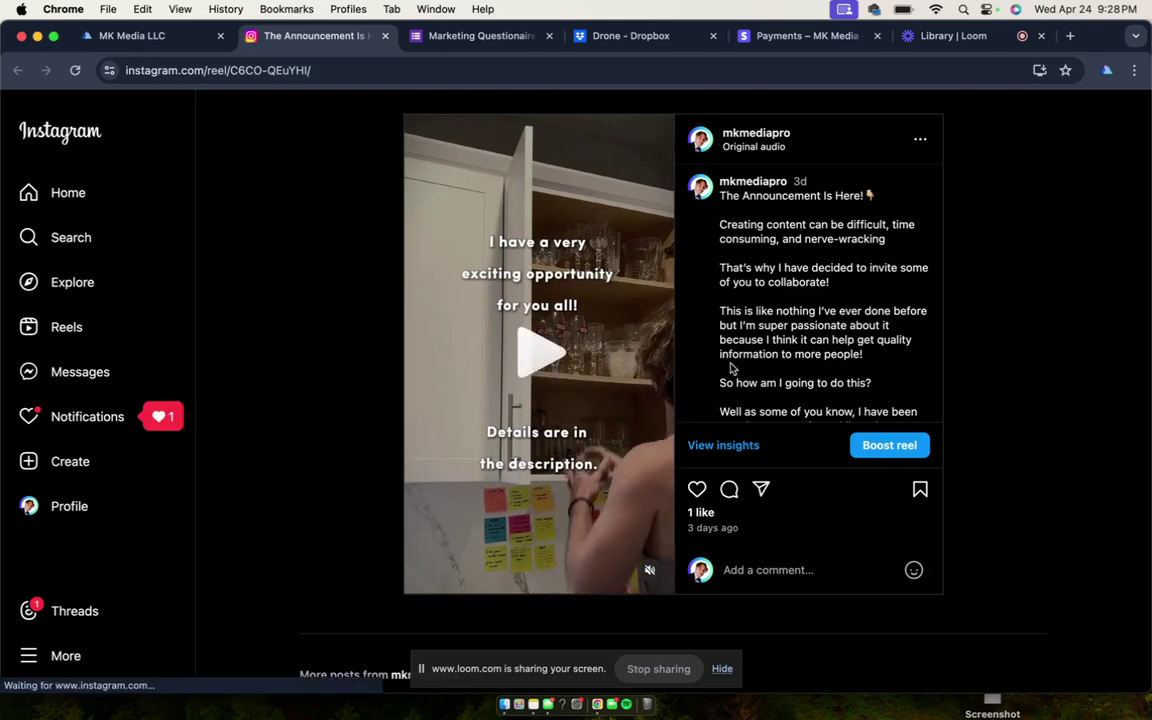
scroll(785, 264, down, 5)
scroll(787, 264, up, 5)
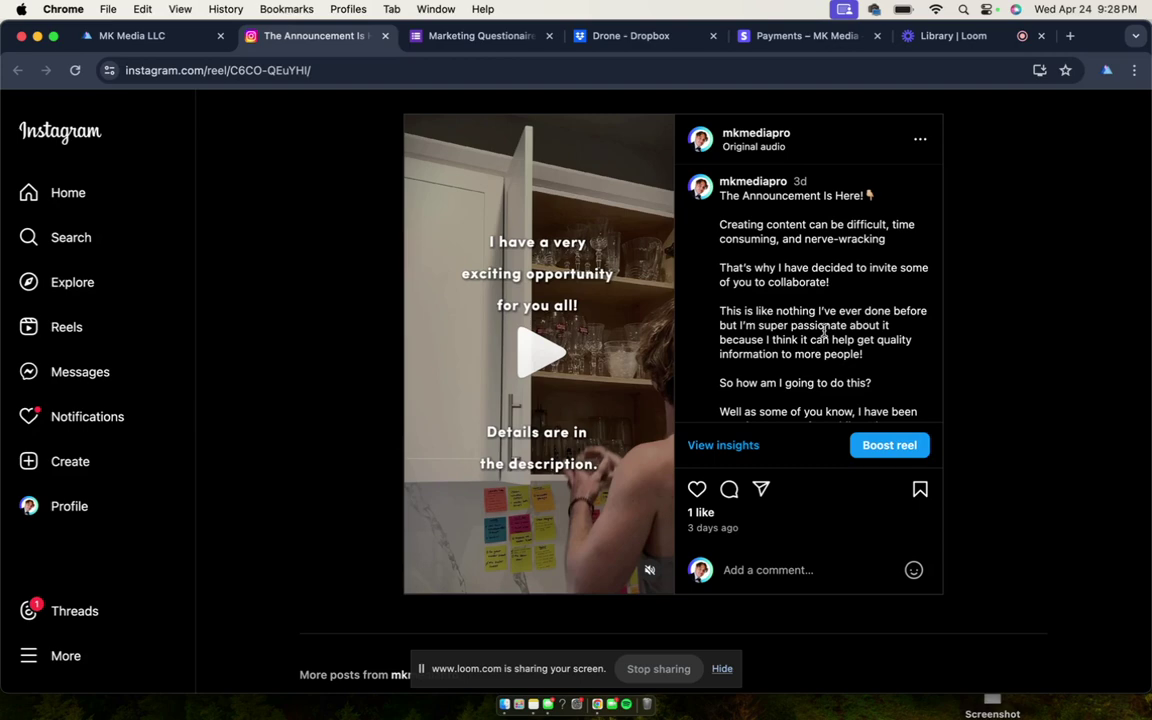
scroll(824, 330, down, 5)
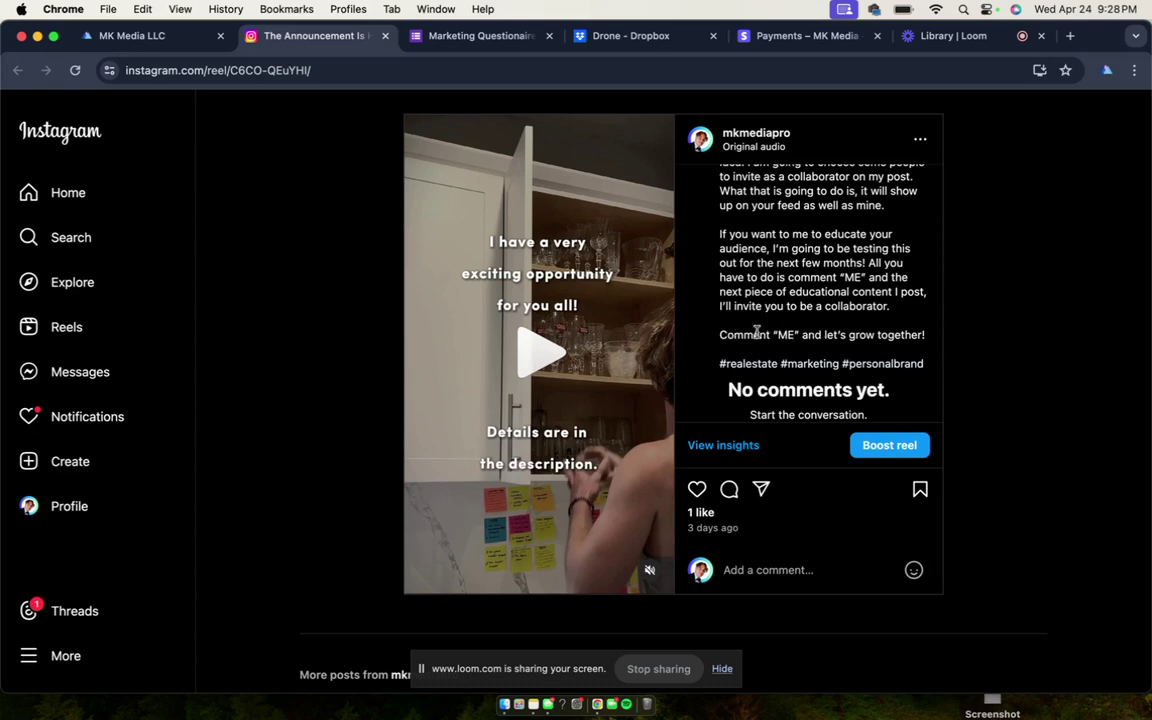
drag(717, 337, 923, 332)
click(923, 332)
drag(773, 335, 821, 336)
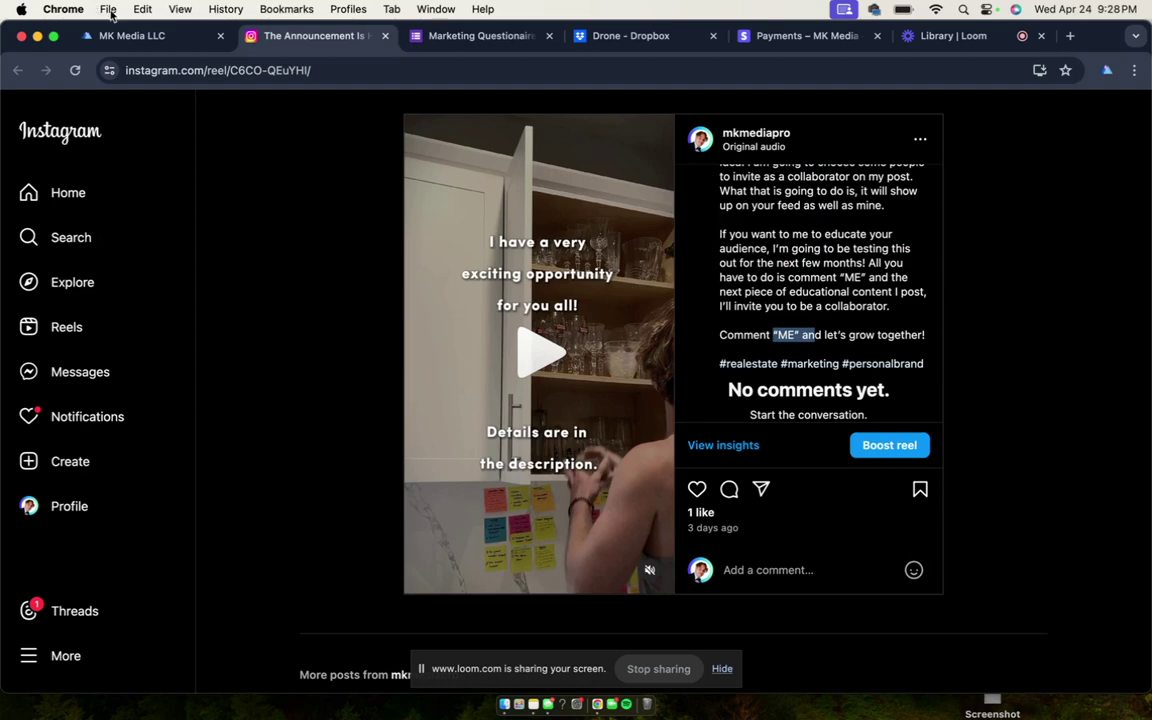
Step: Back in the workflow trigger, add an Exact Match filter for "ME" and turn on Track First Level Comments Only
click(151, 43)
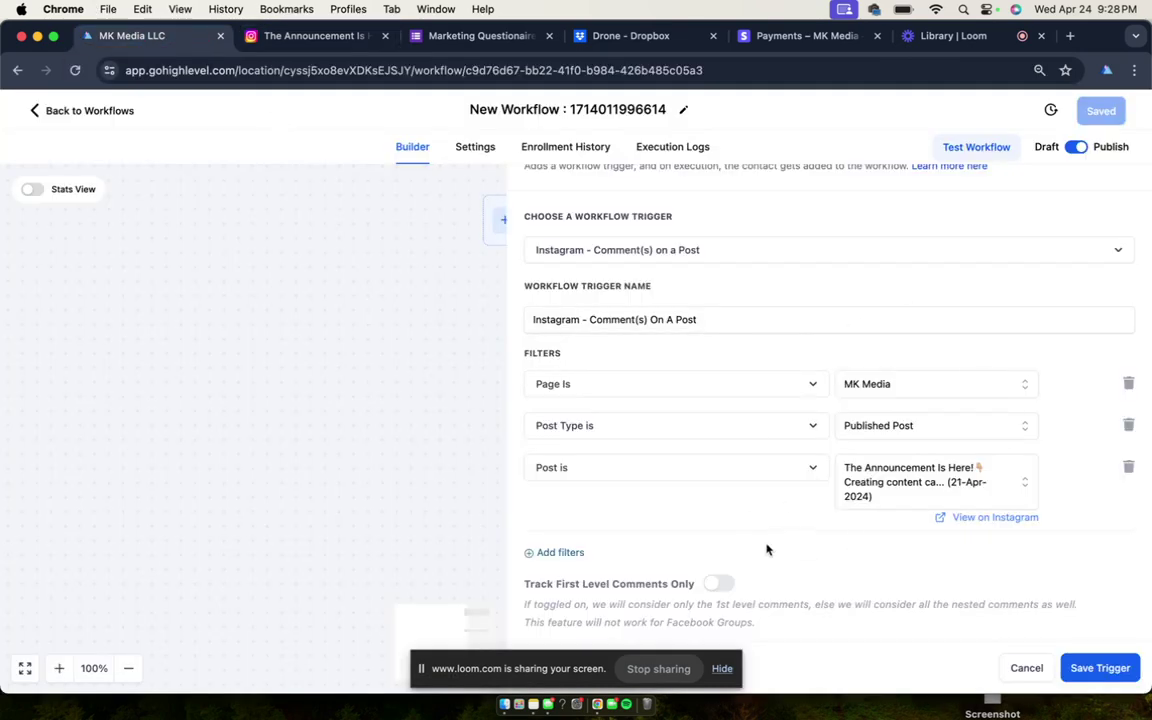
click(557, 553)
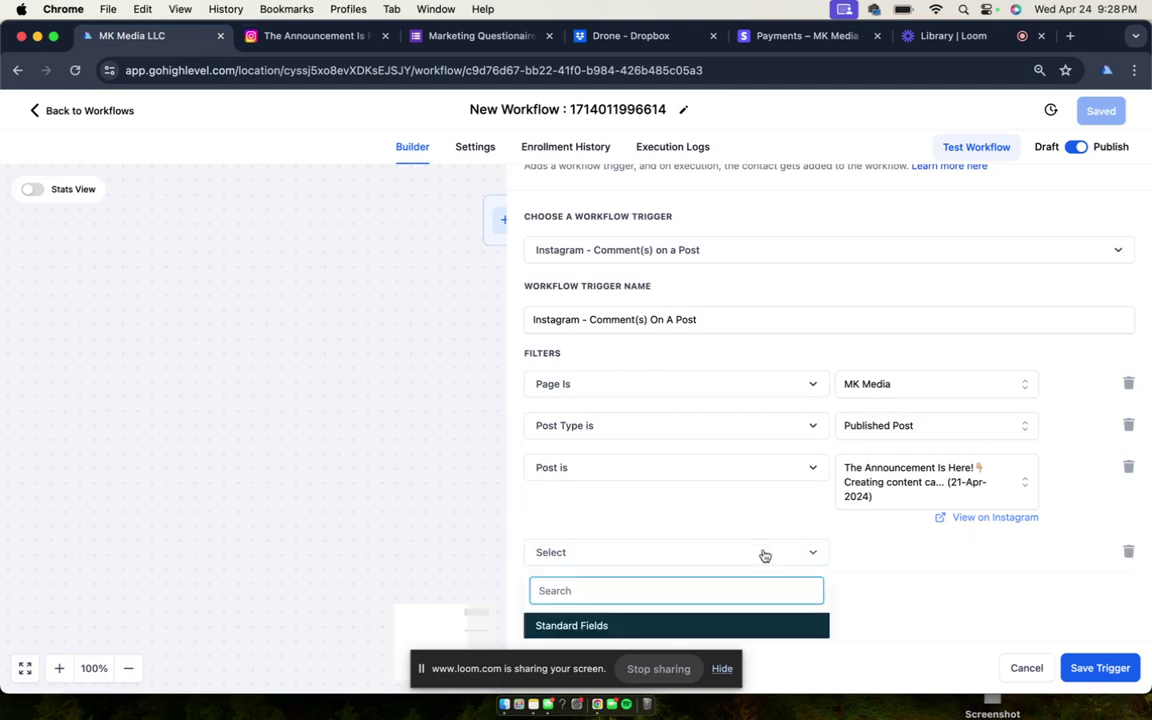
scroll(764, 553, down, 1)
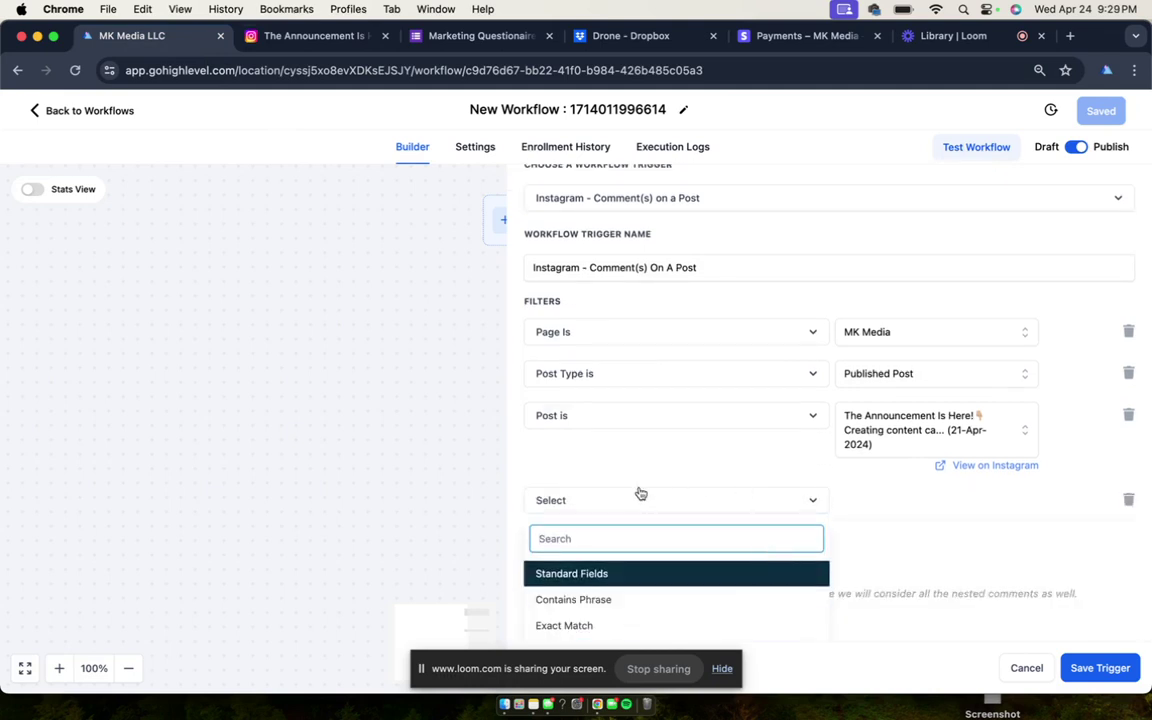
click(632, 627)
click(893, 517)
text(ME)
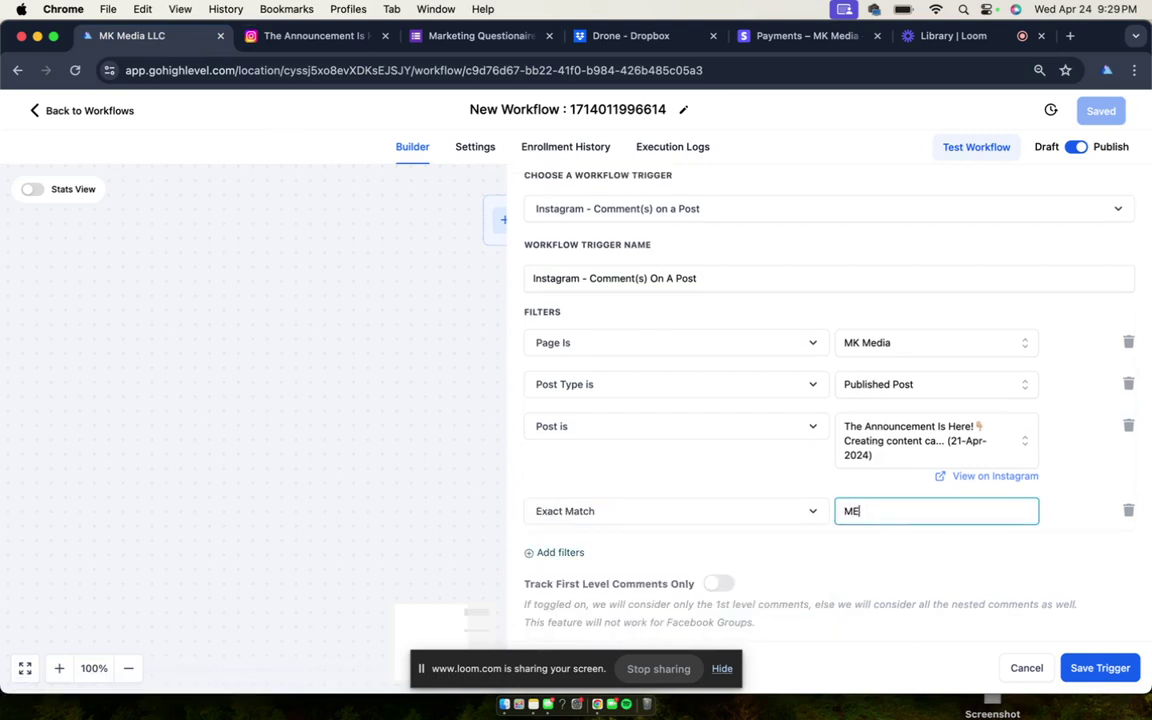
click(923, 552)
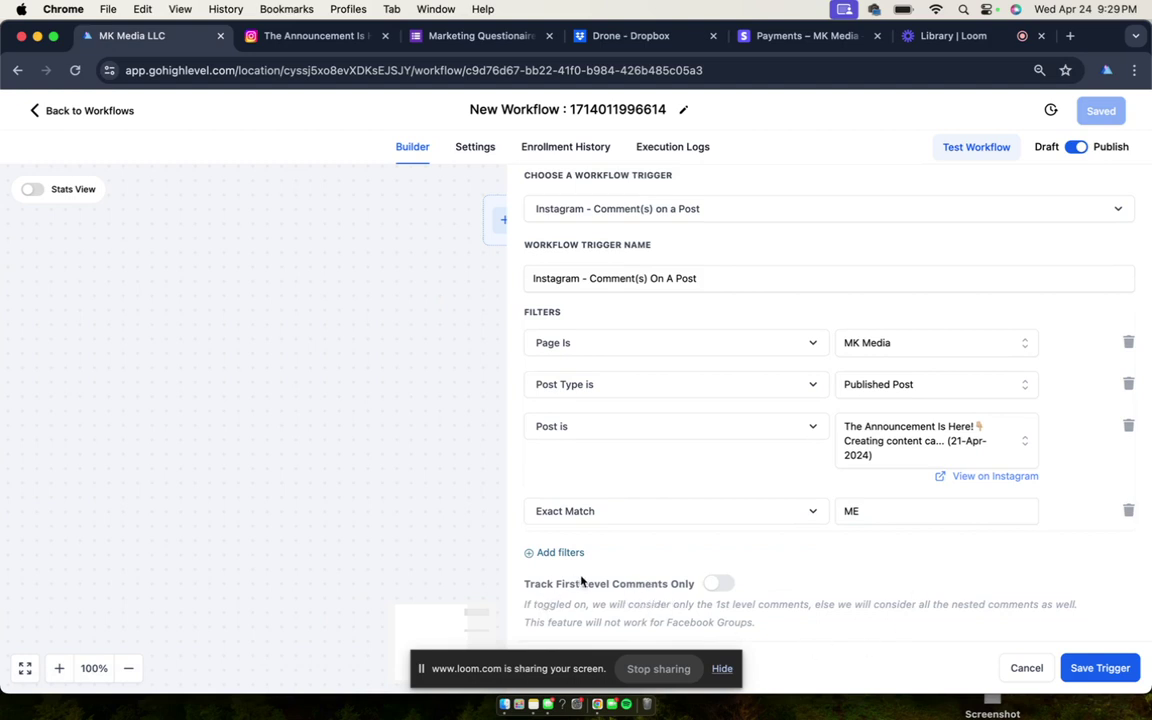
click(717, 590)
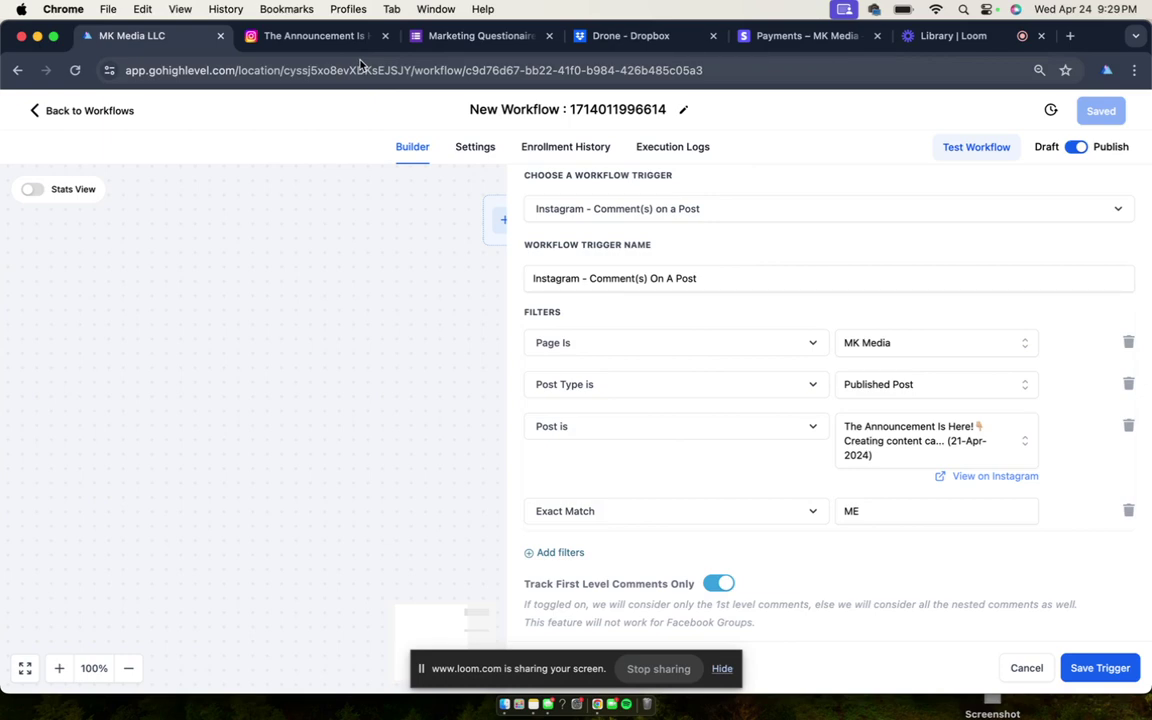
click(995, 38)
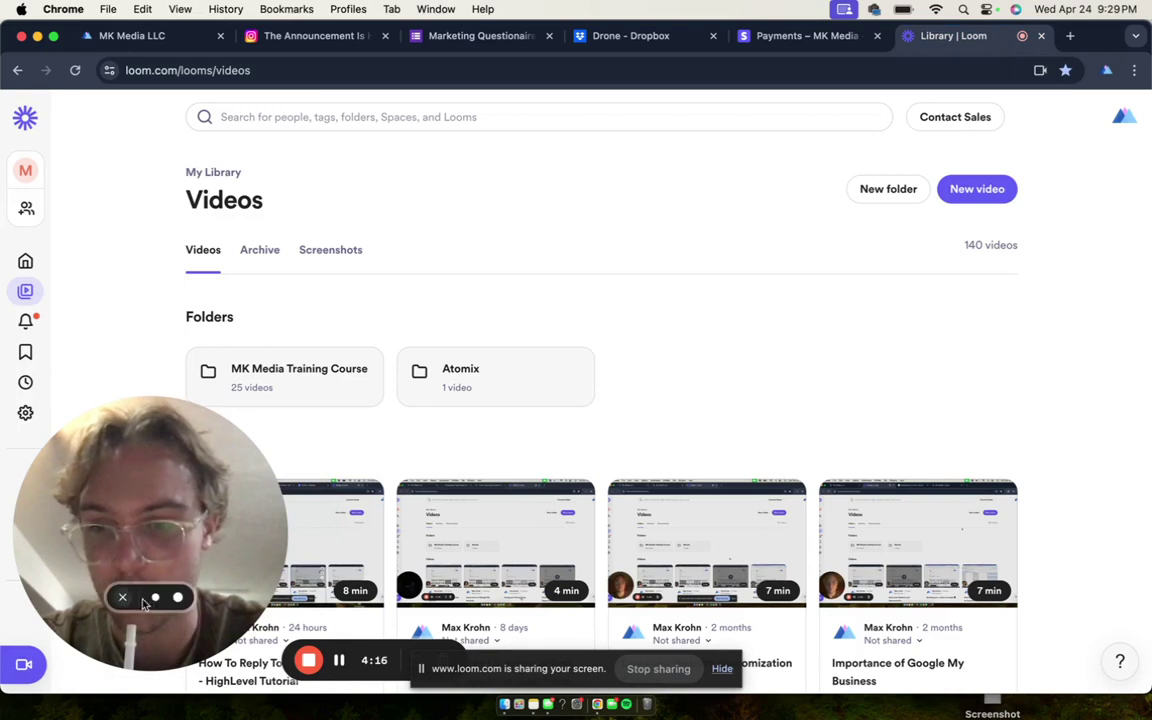
click(154, 600)
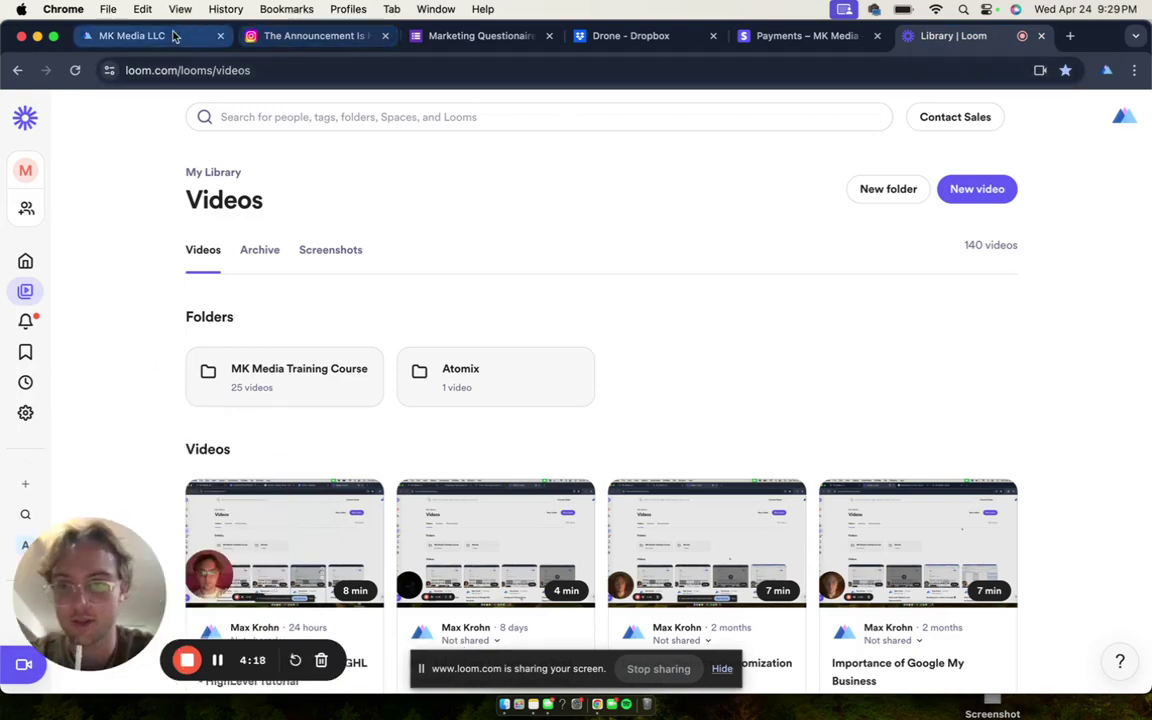
click(140, 36)
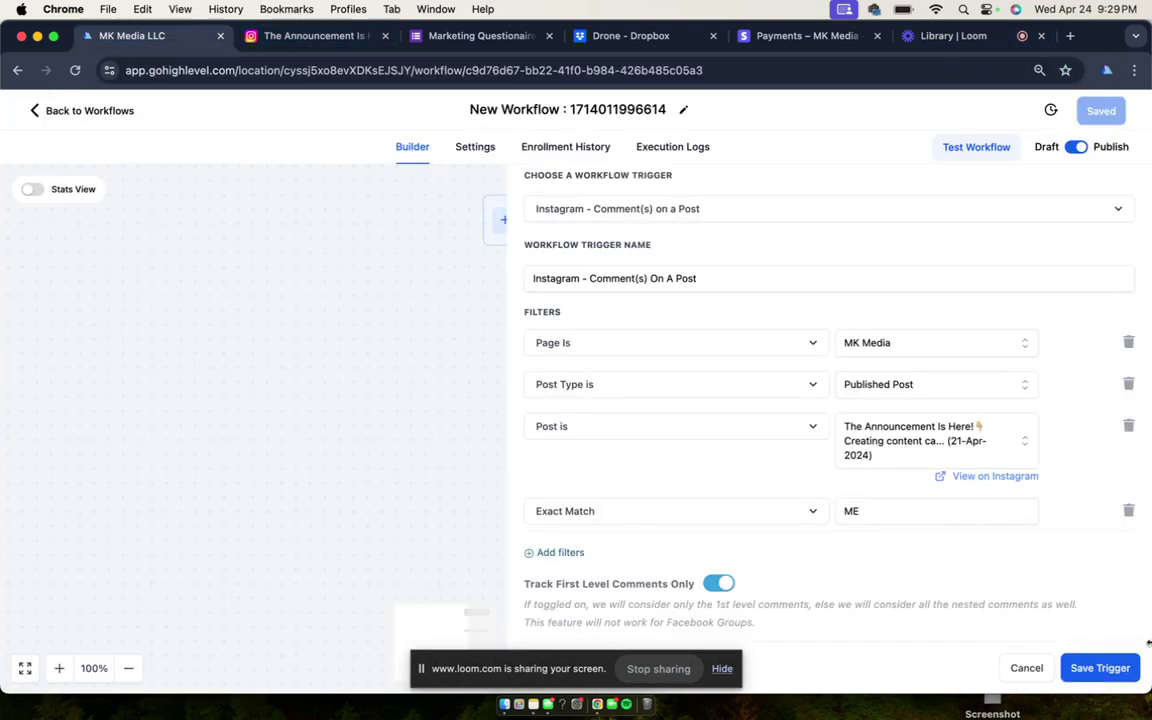
Step: Save the Instagram comment trigger with its configured filters
click(1100, 668)
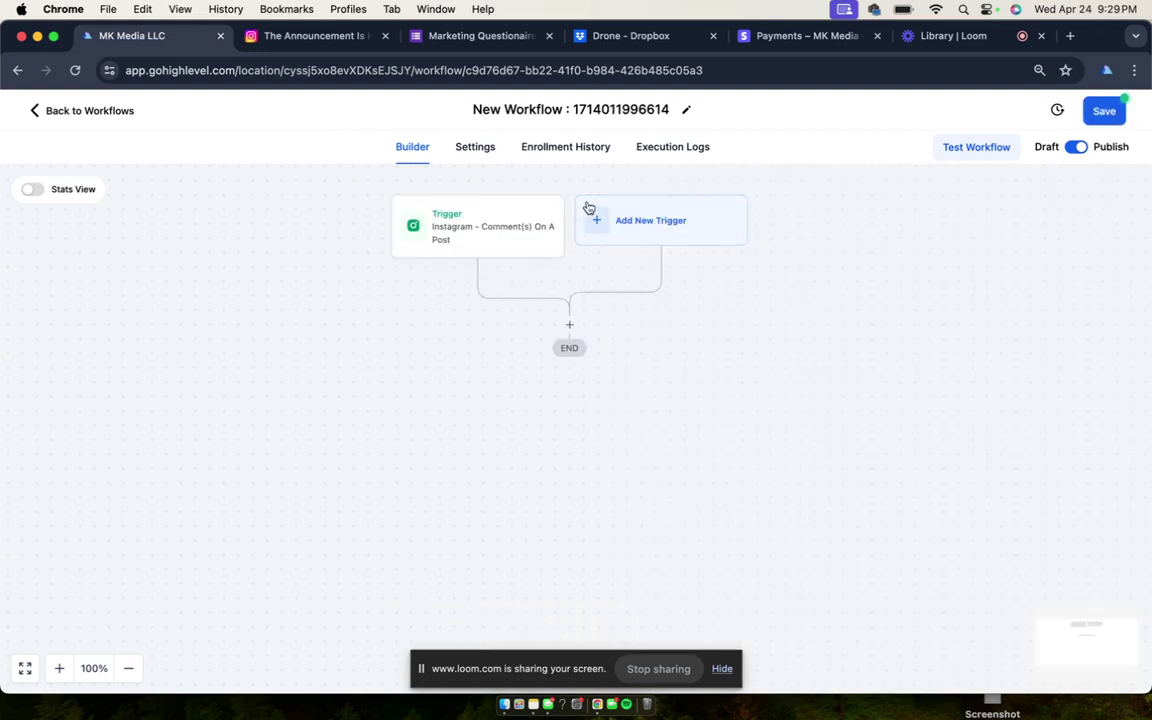
click(570, 325)
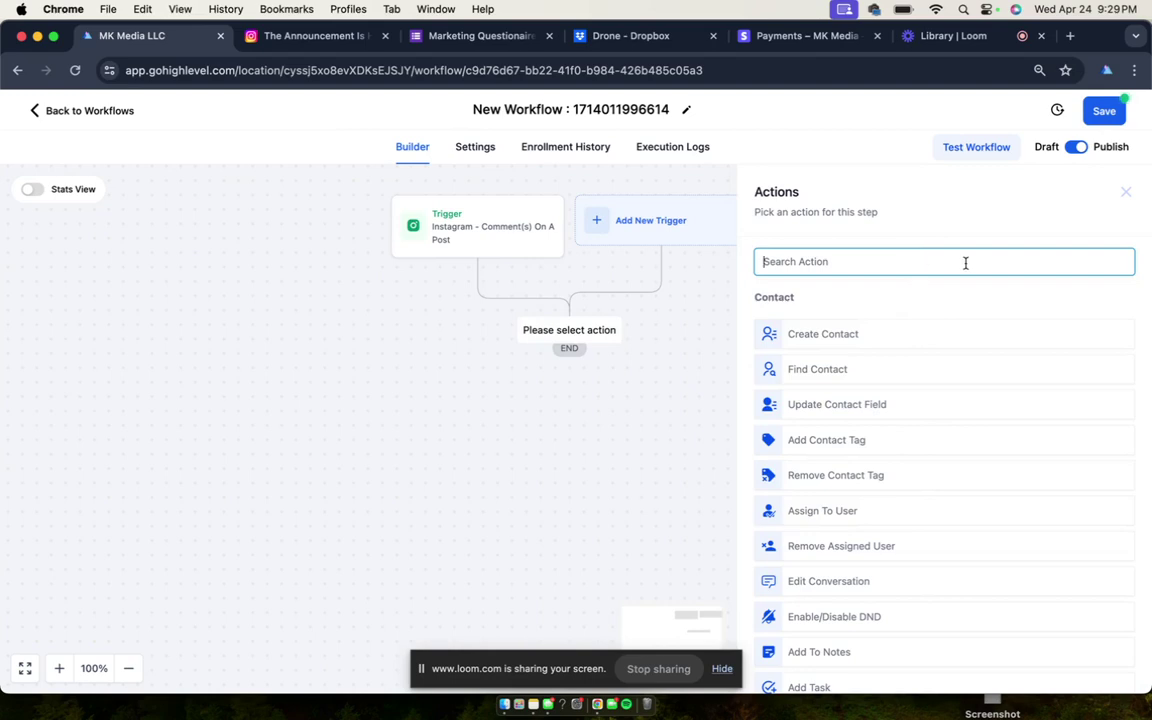
text(ins)
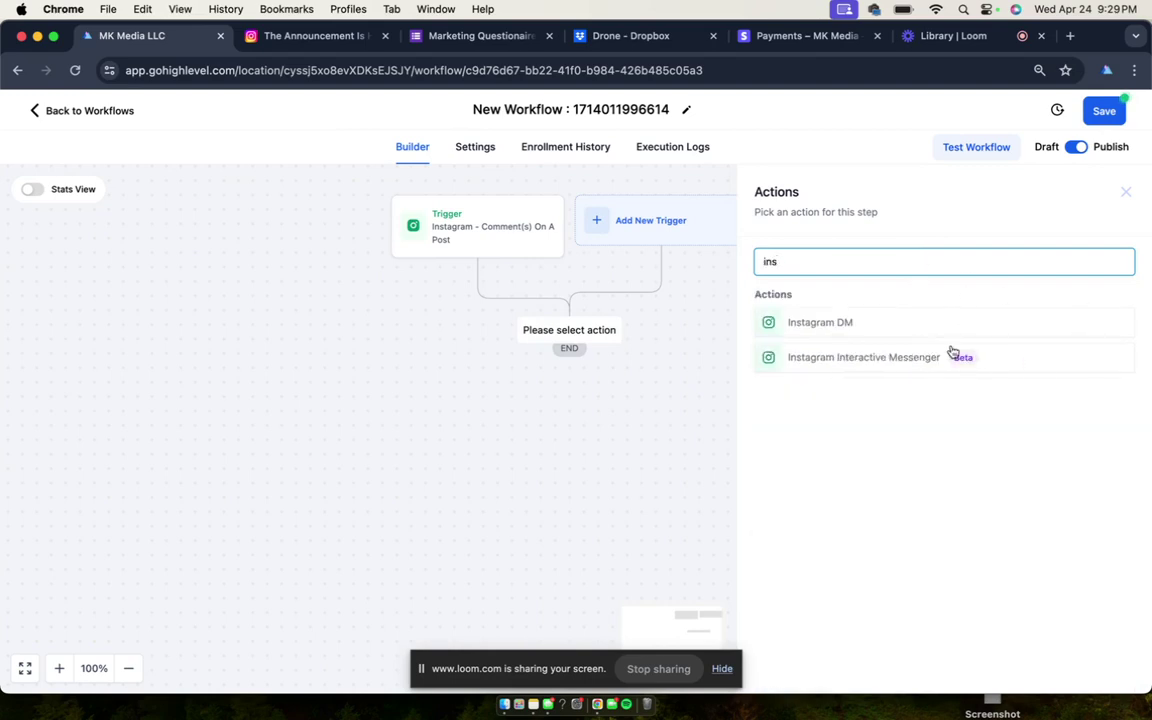
click(864, 370)
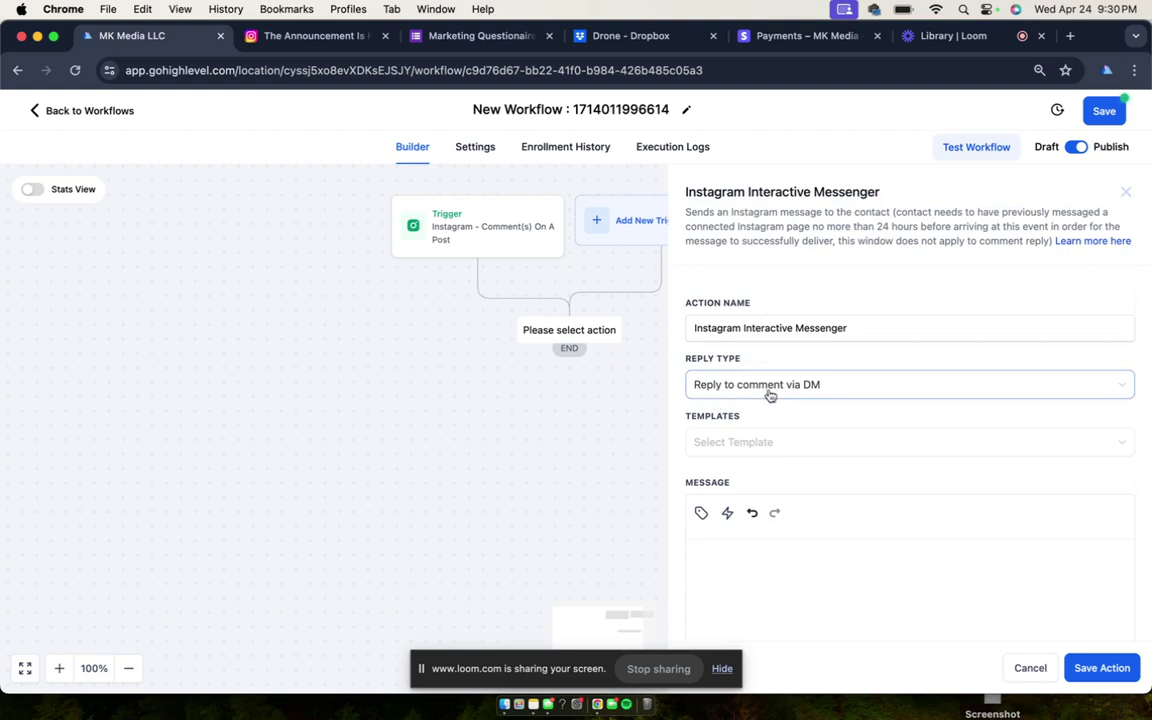
click(1030, 668)
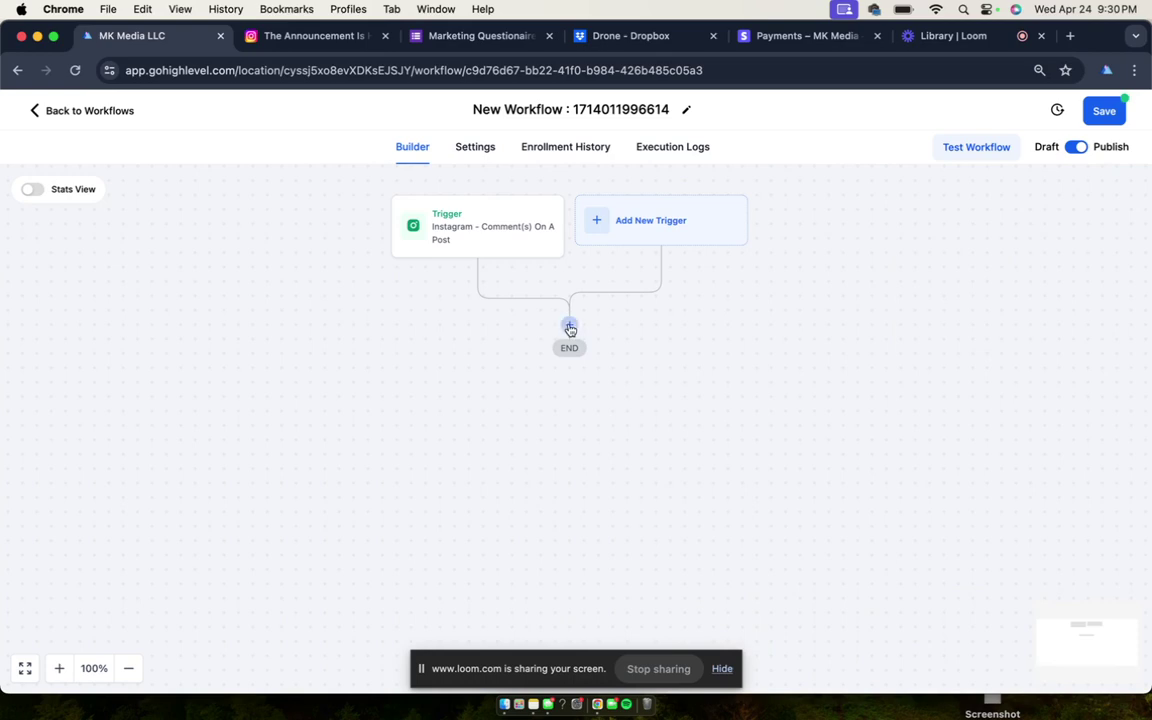
Step: Add a Reply In Comments action below the Instagram comment trigger
click(571, 325)
scroll(954, 573, down, 15)
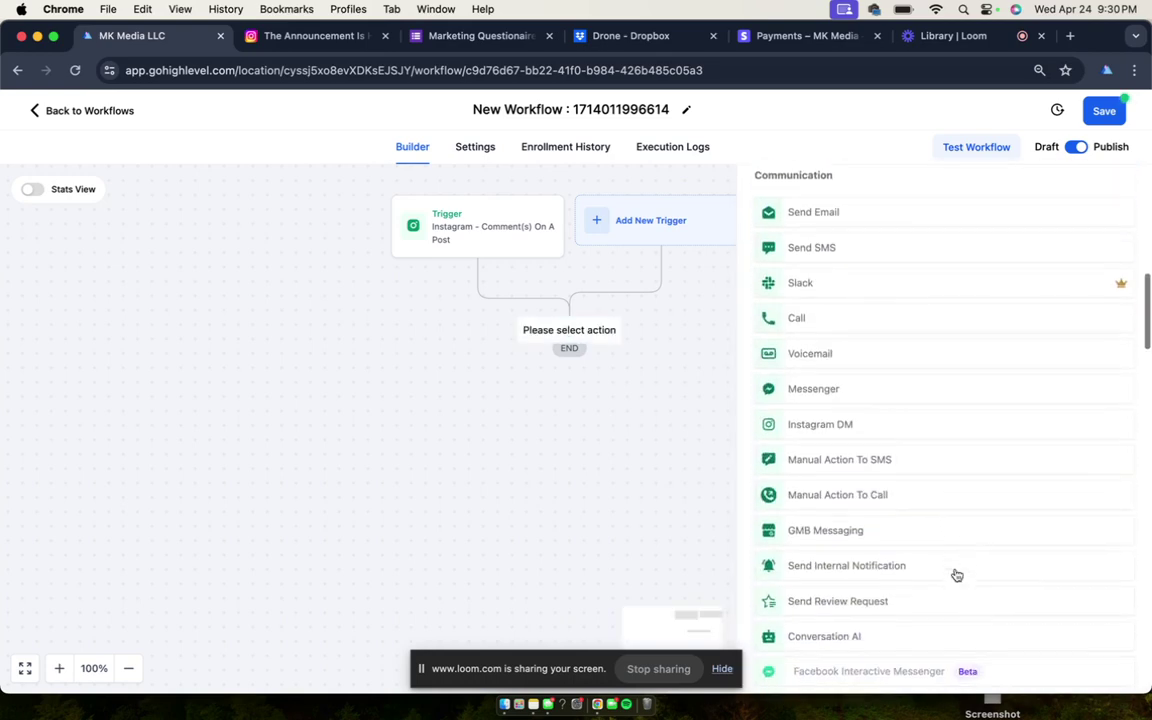
scroll(956, 575, down, 5)
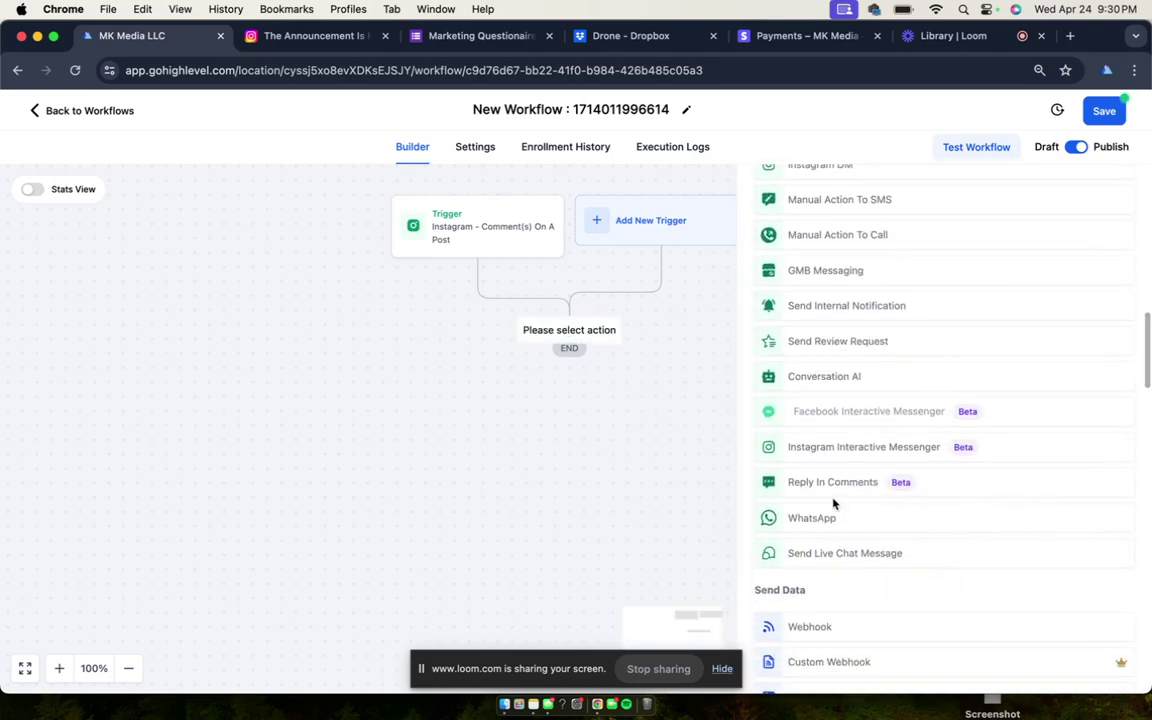
scroll(855, 494, up, 10)
scroll(856, 494, down, 5)
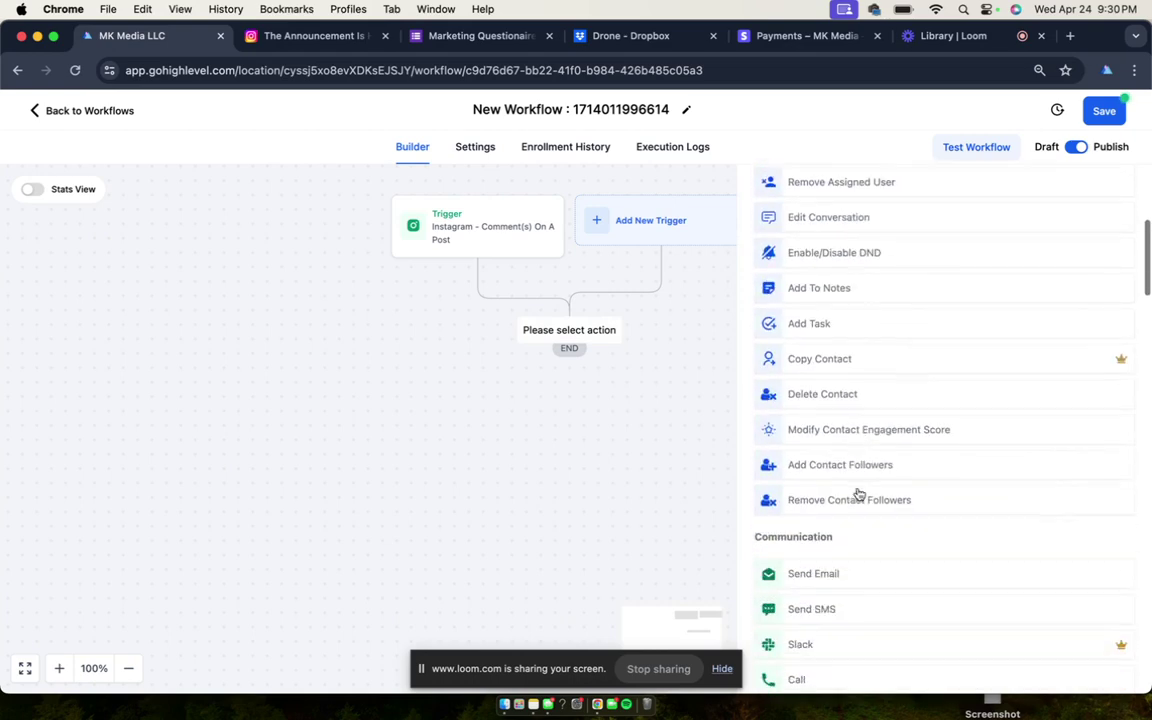
scroll(858, 494, down, 8)
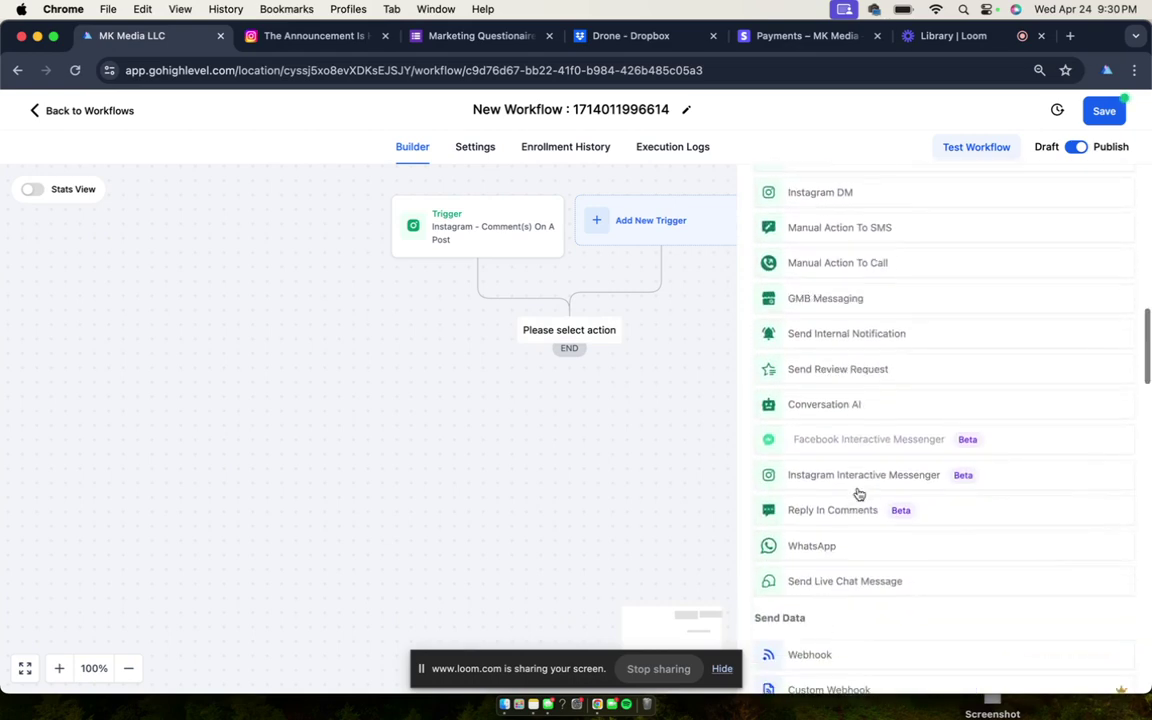
click(829, 511)
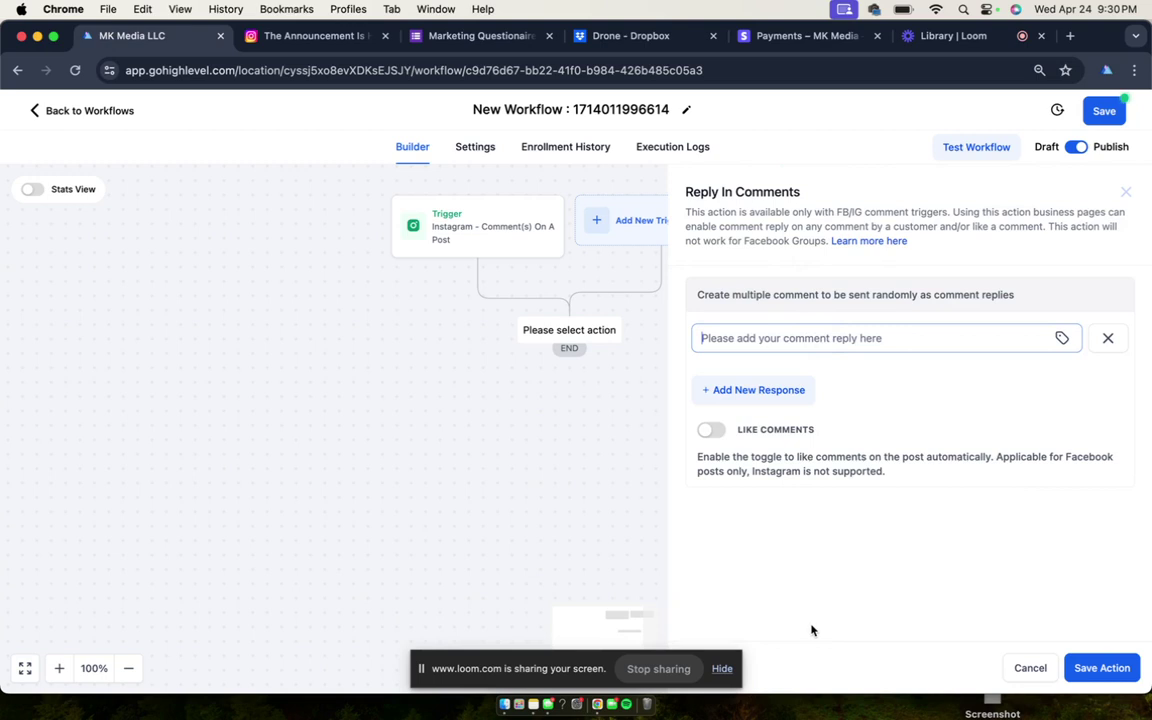
Step: Write "Sent! Link is in your DM" as the first comment reply
text(Link)
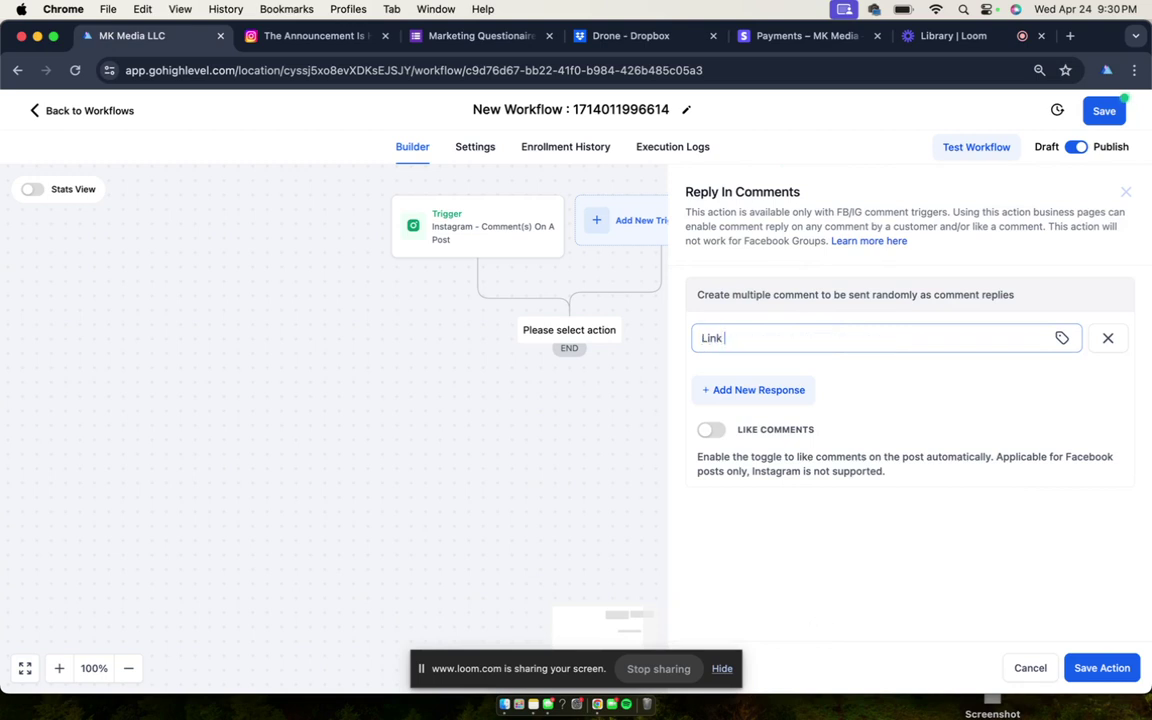
key(BackSpace)
key(BackSpace)
key(BackSpace)
text(Sent!)
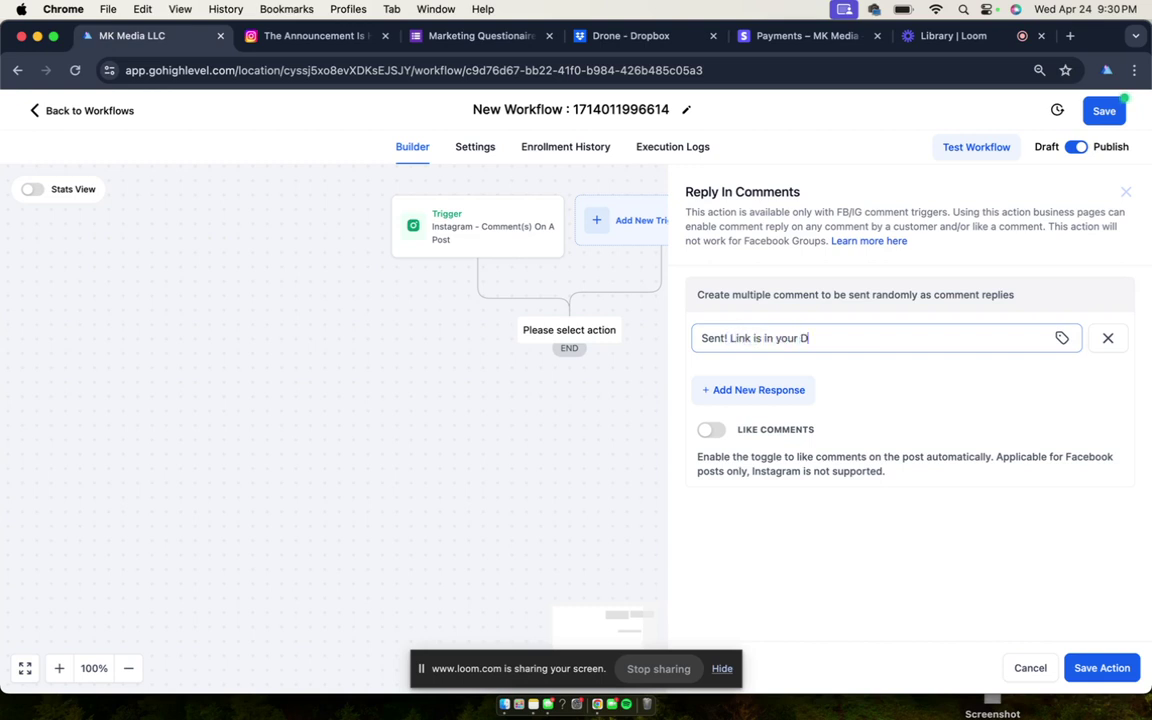
key(BackSpace)
text(M)
Step: Add a second comment response reading "DMed ya! Go check it out"
click(759, 389)
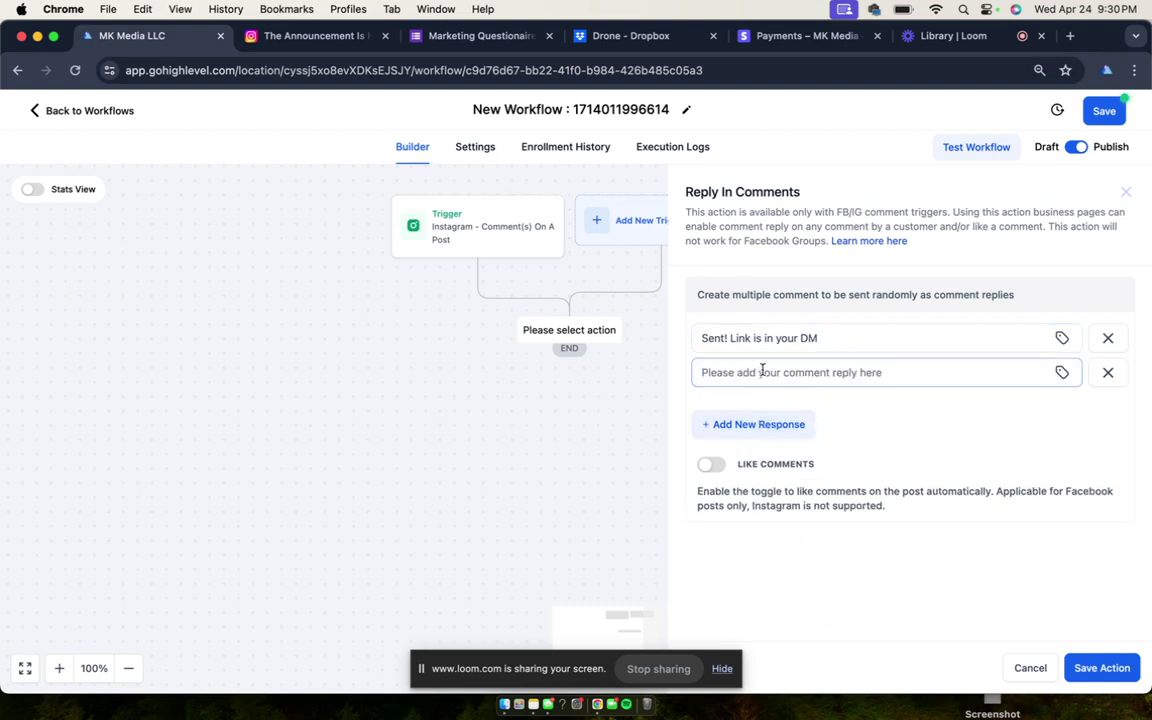
text(DMed ya! G)
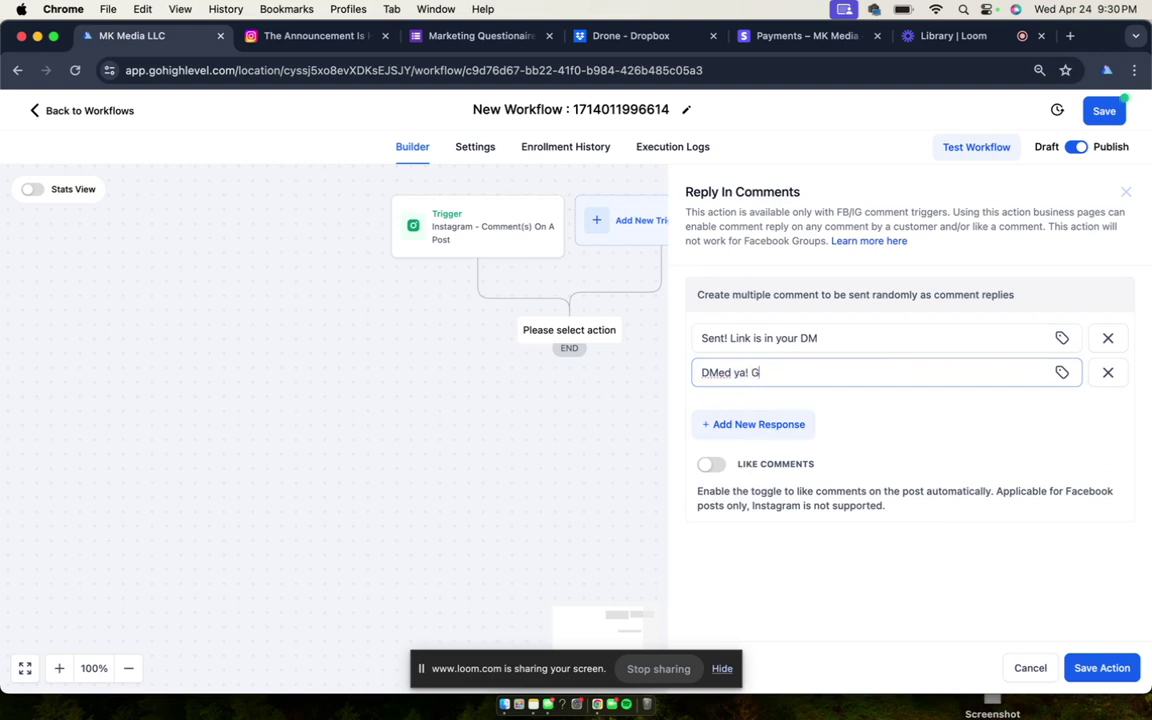
text(o check it out)
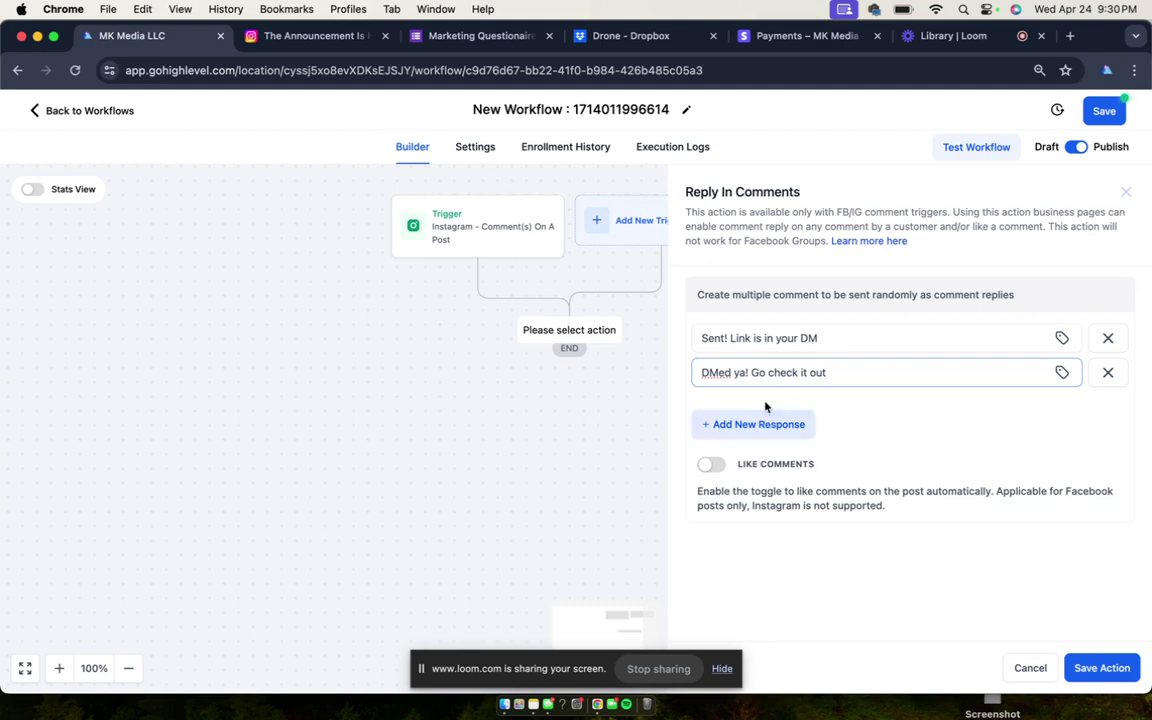
click(721, 343)
click(726, 342)
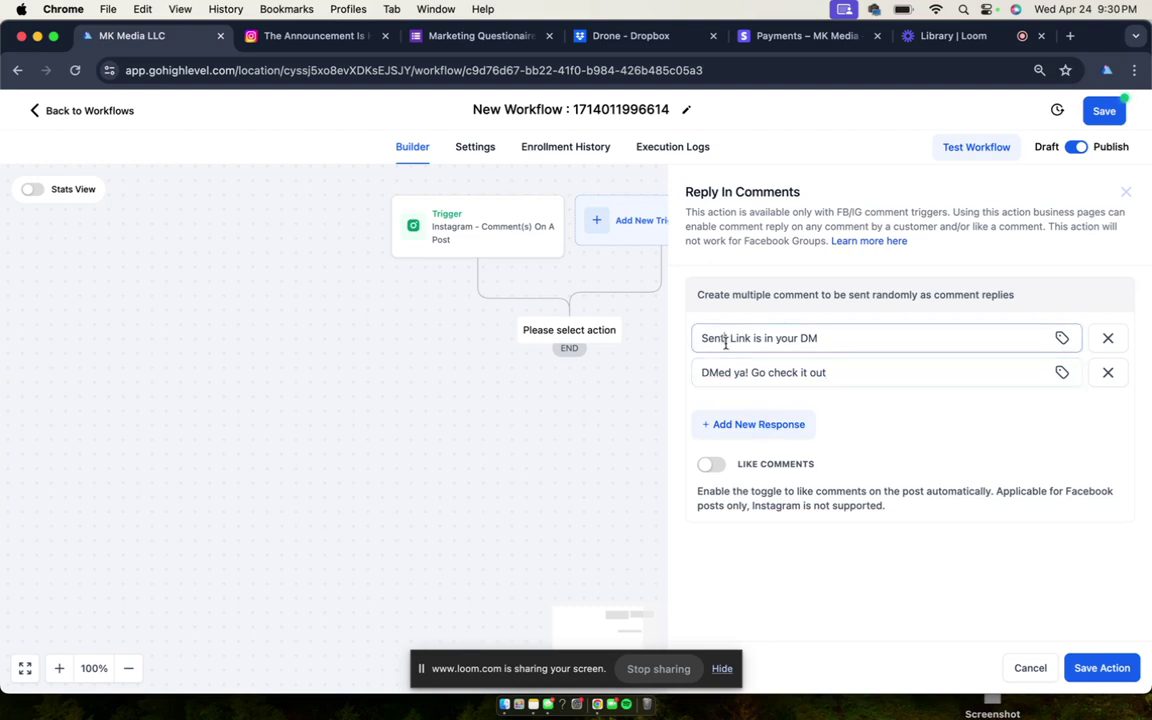
Step: Add a third comment response and insert the smiling face with sunglasses emoji in it
click(771, 422)
click(797, 409)
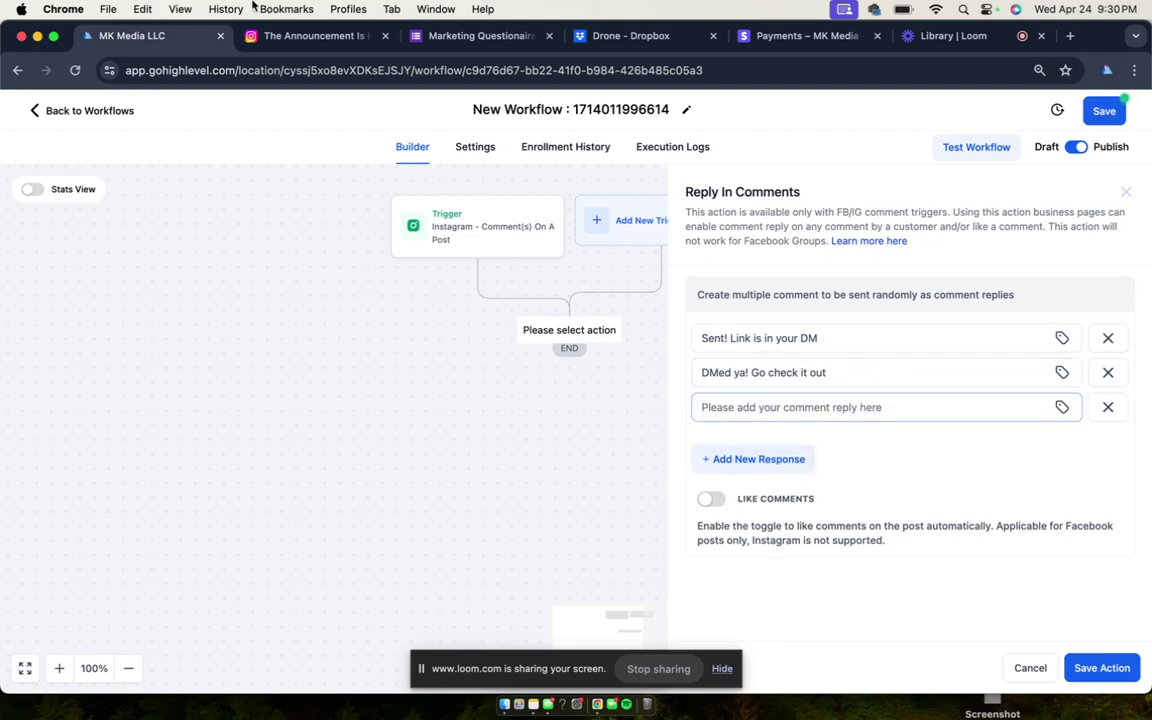
click(143, 11)
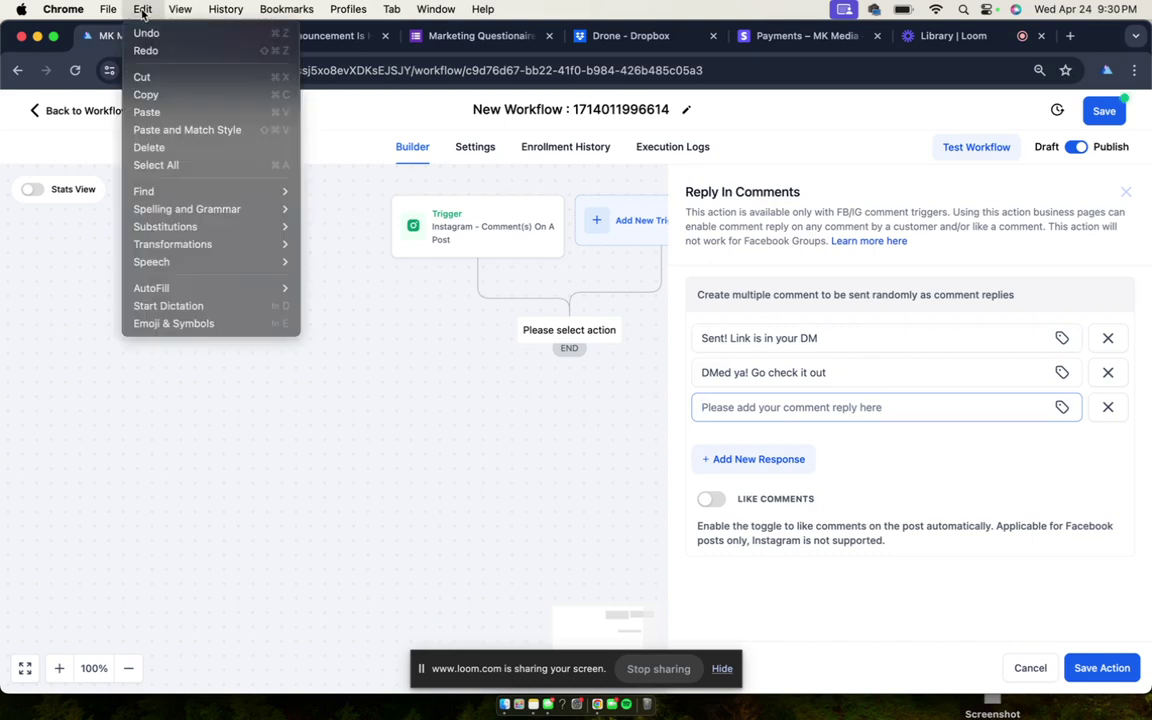
click(170, 324)
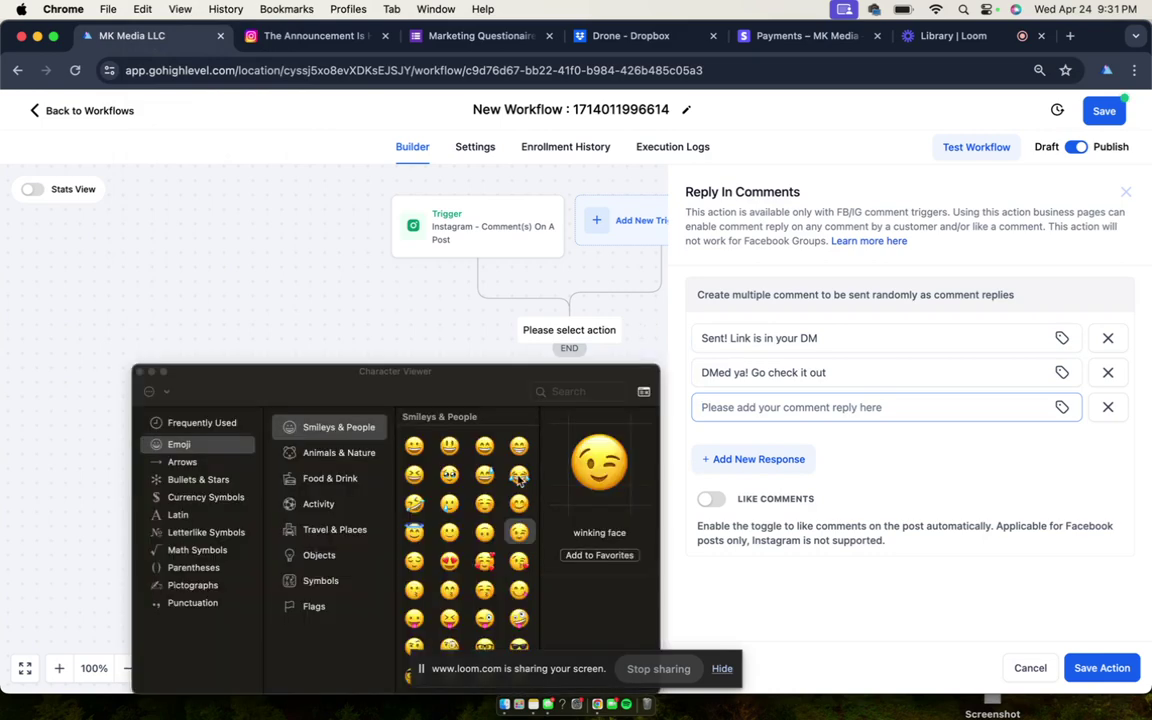
scroll(477, 587, down, 2)
double_click(516, 580)
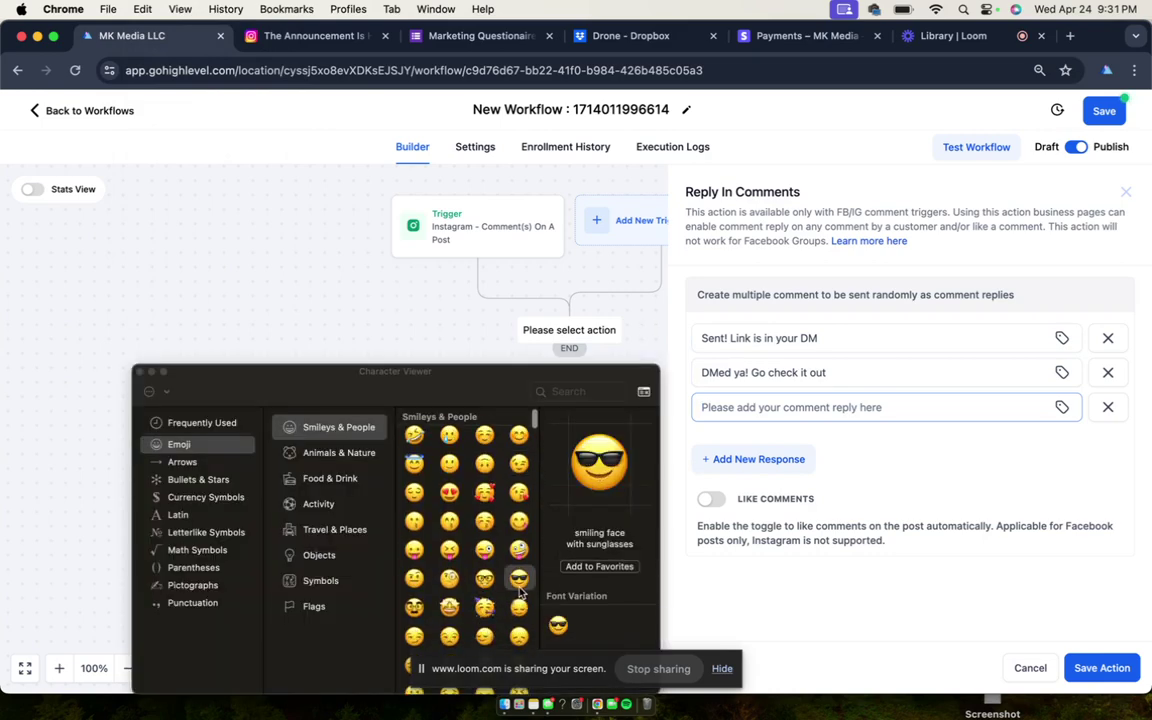
click(139, 377)
click(701, 412)
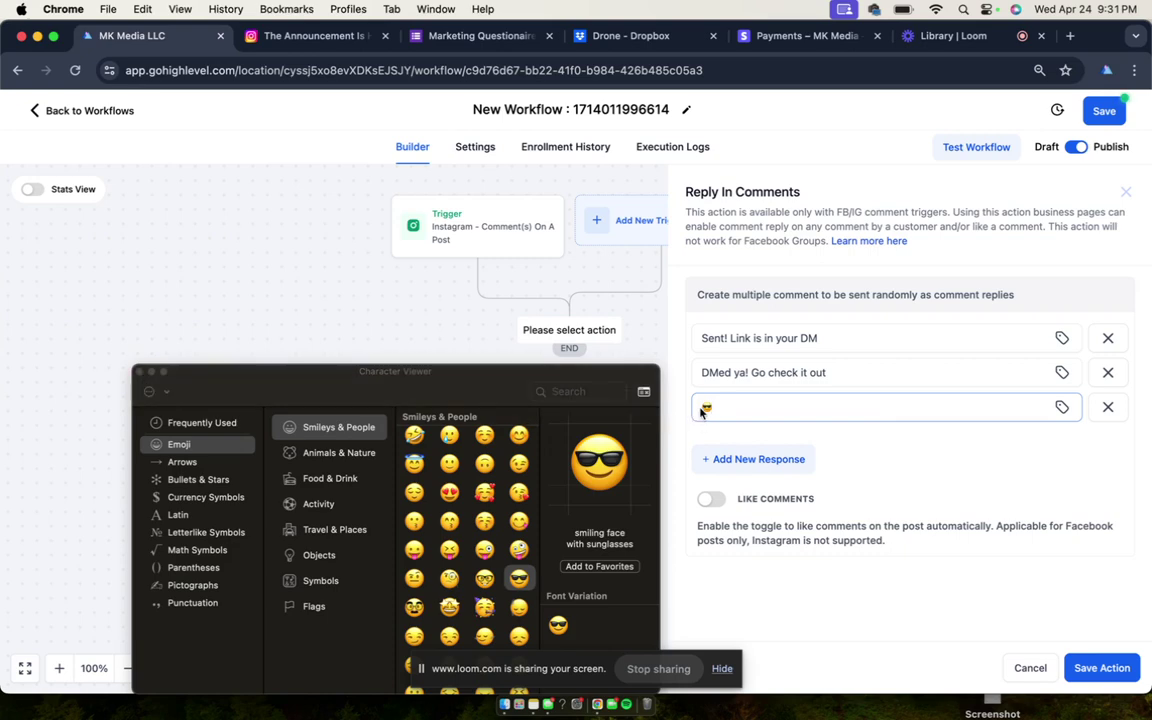
Step: Put the text "Good stuff. Check DMz" before the emoji in the third response and close the Character Viewer
drag(701, 412, 704, 410)
text(Good Stuff)
key(BackSpace)
key(BackSpace)
key(BackSpace)
key(BackSpace)
key(BackSpace)
text(stuff. Check DM)
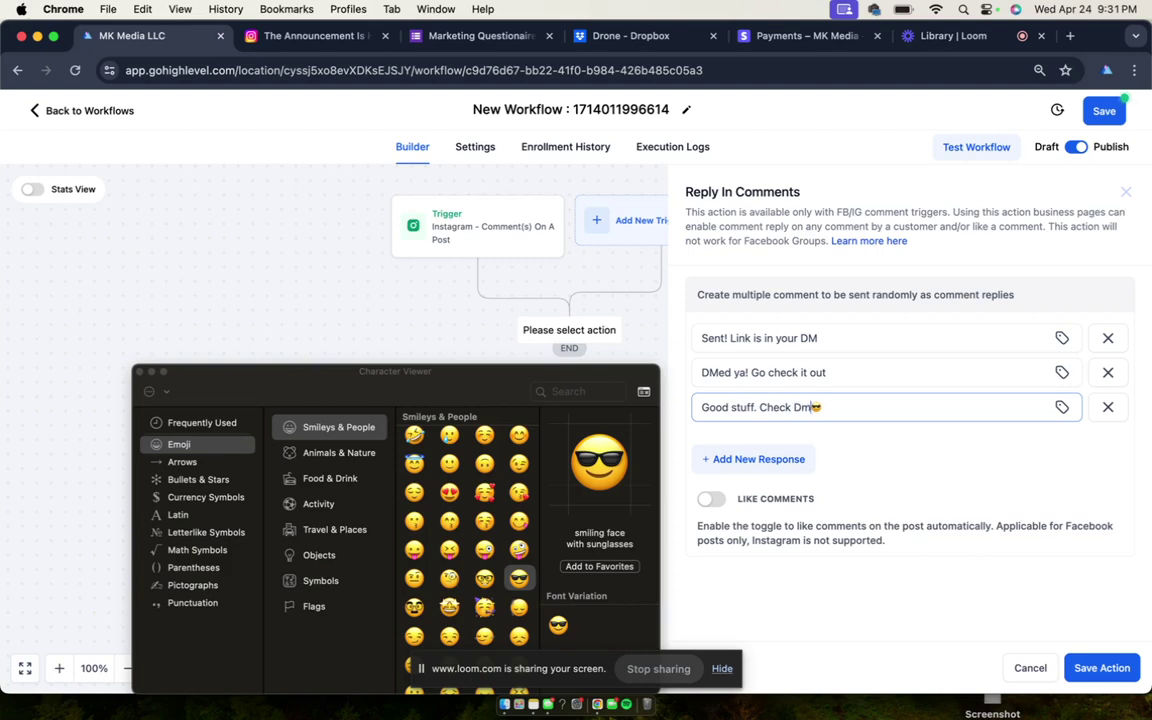
key(BackSpace)
text(Mz)
click(140, 371)
drag(702, 407, 821, 408)
click(840, 405)
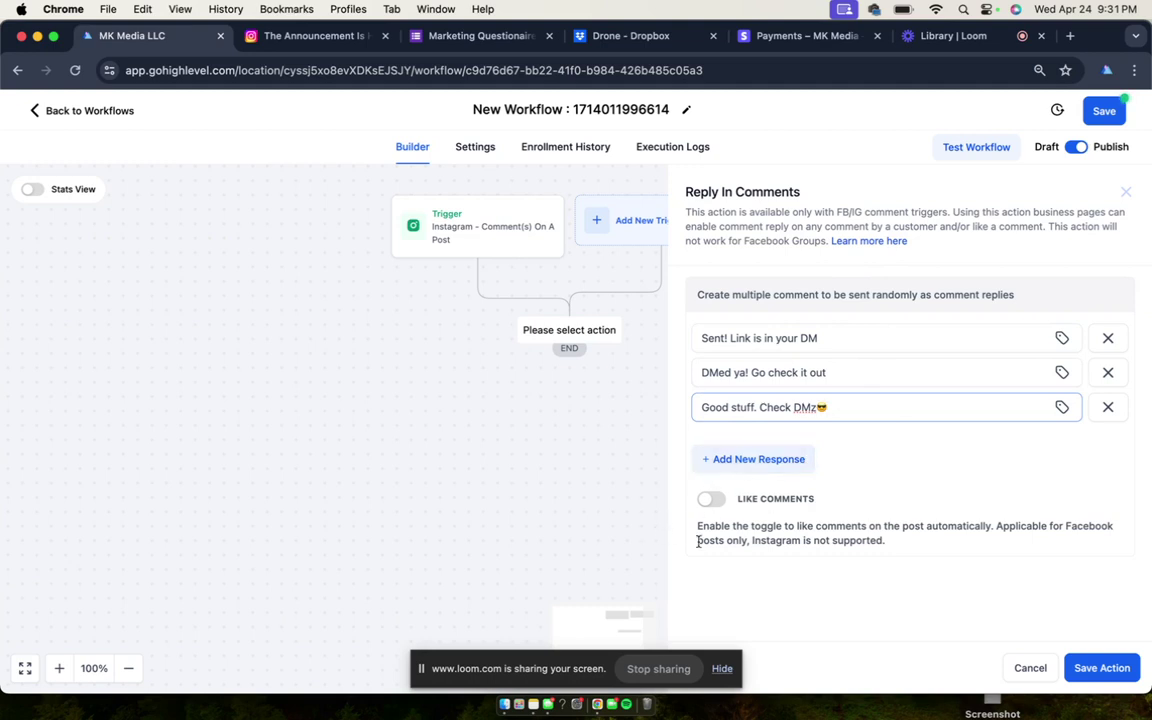
Step: Turn on Like Comments and save the Reply In Comments action
click(712, 501)
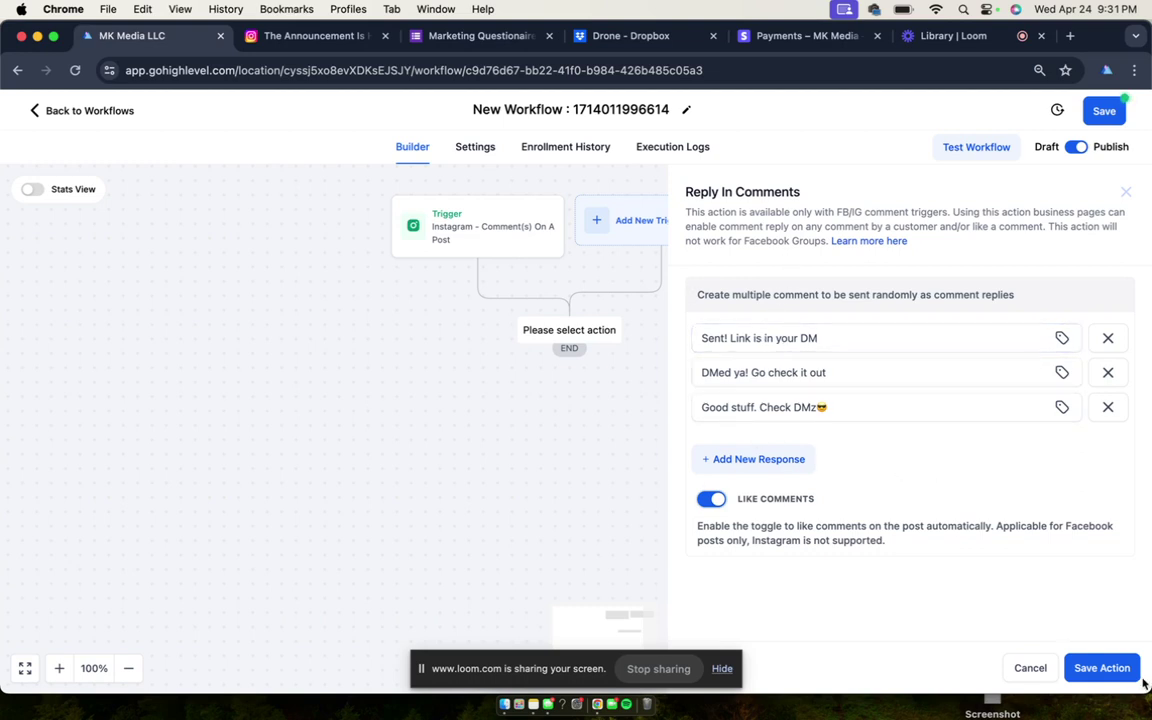
click(1100, 668)
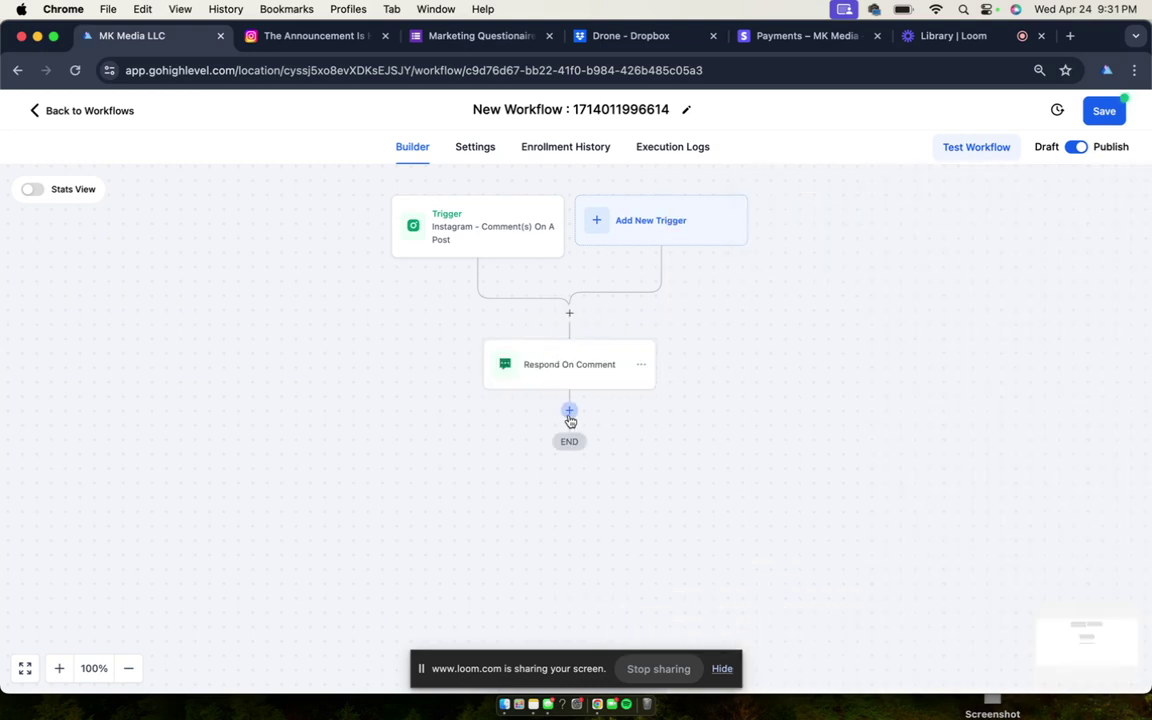
Step: Add an Instagram DM action after the Respond On Comment step and start its message
click(568, 410)
scroll(856, 406, down, 9)
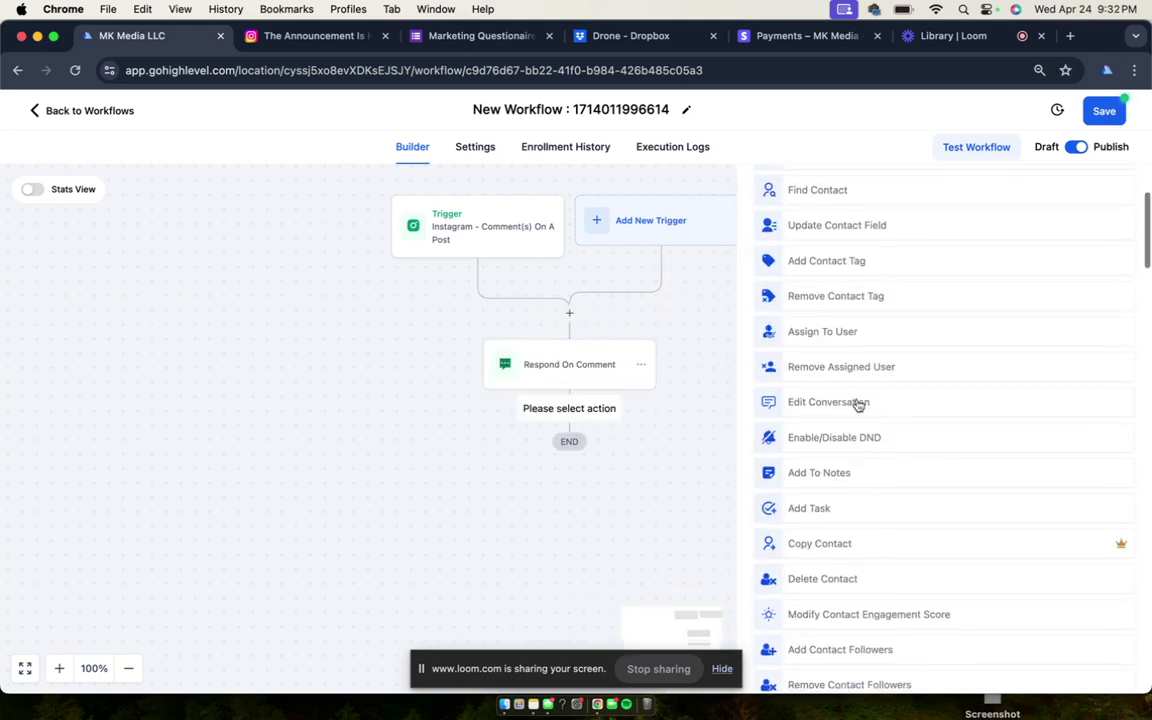
scroll(856, 406, down, 6)
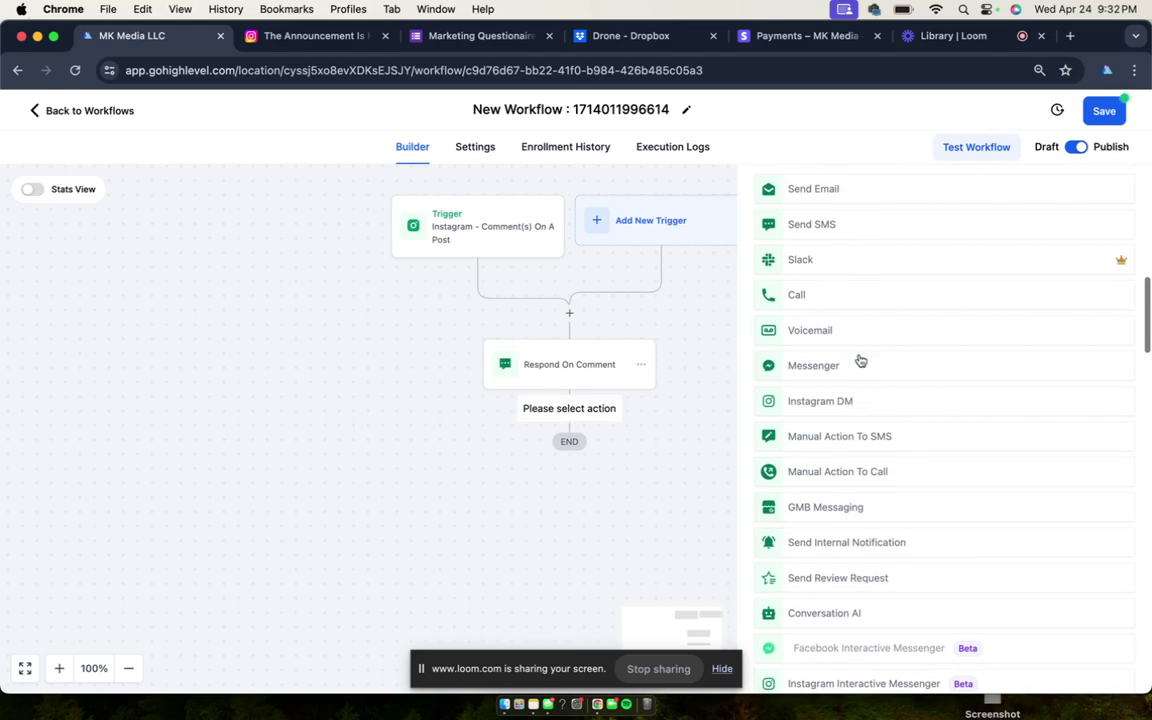
click(855, 408)
click(897, 531)
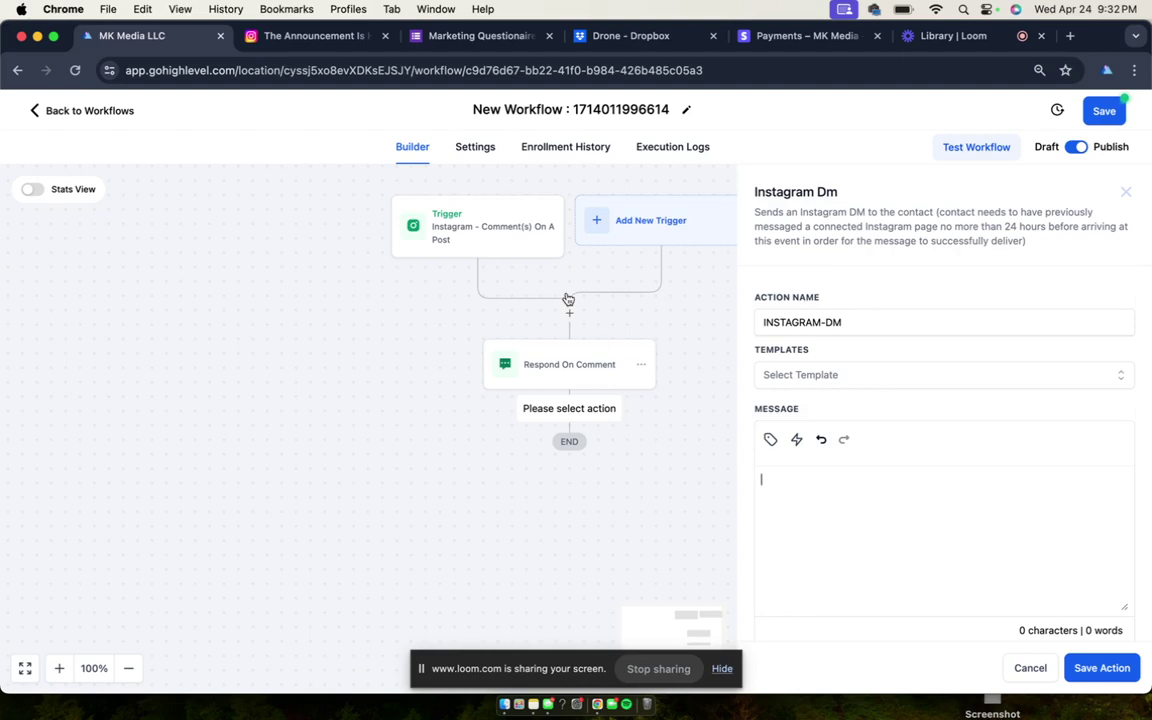
Step: Switch to the Instagram reel and review its caption for what is offered to people who comment
click(330, 36)
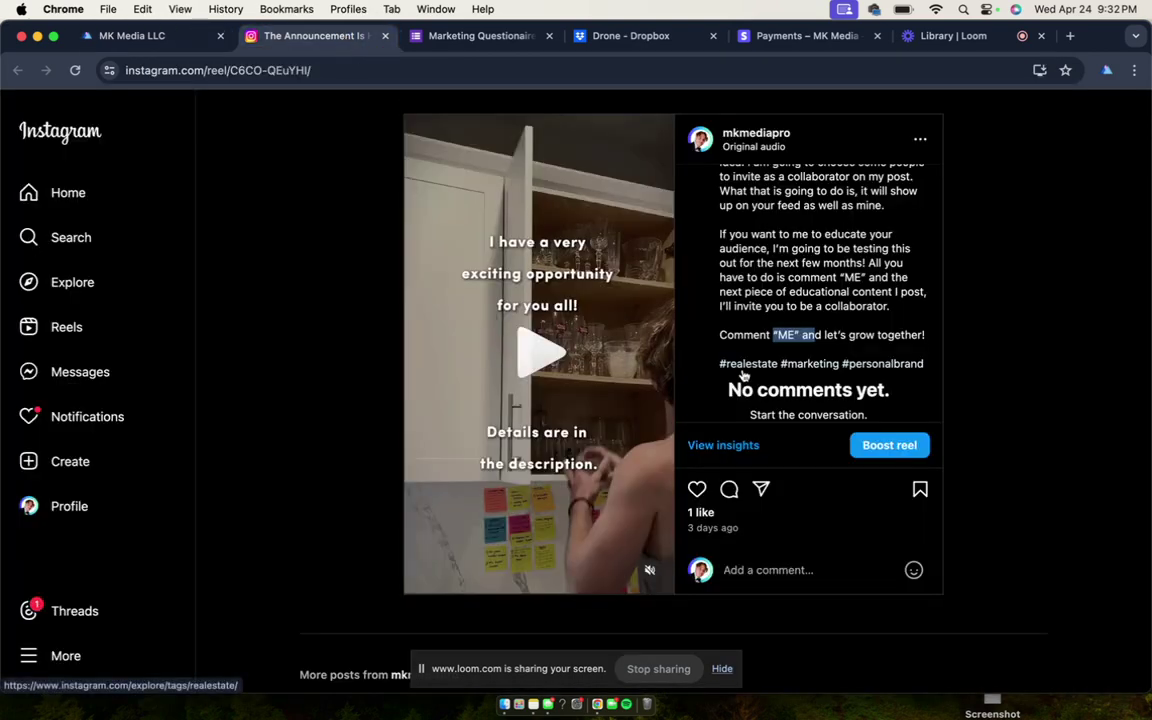
scroll(815, 303, up, 3)
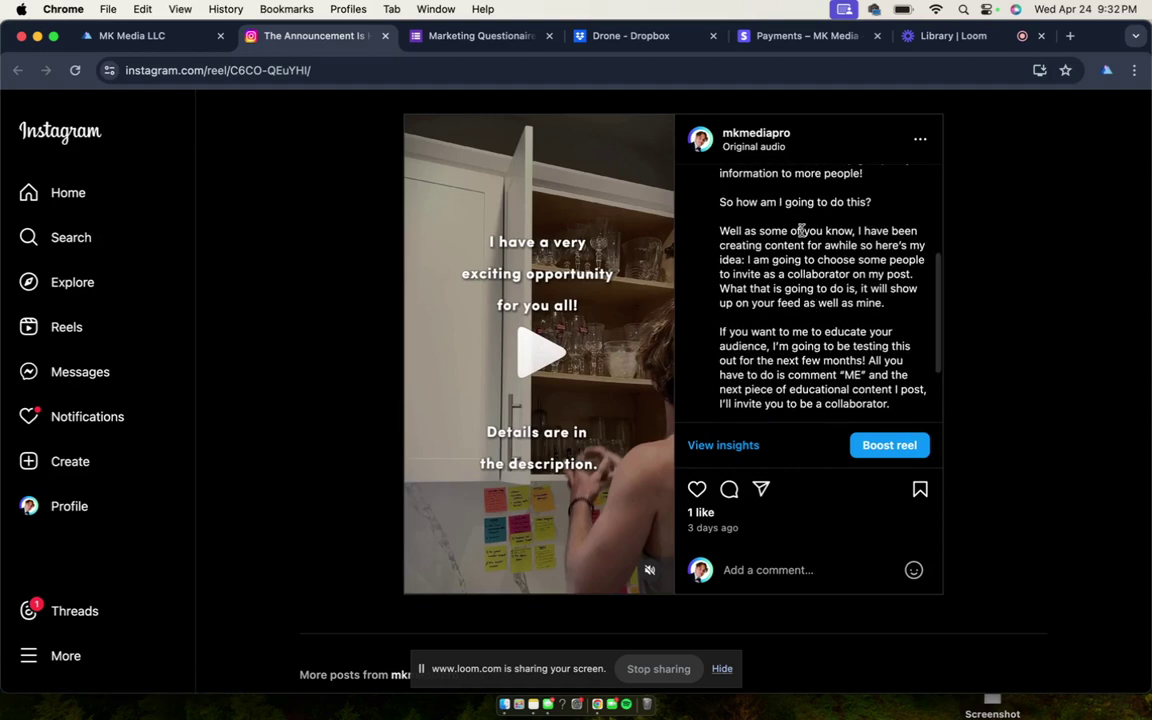
scroll(802, 231, up, 2)
drag(782, 248, 792, 379)
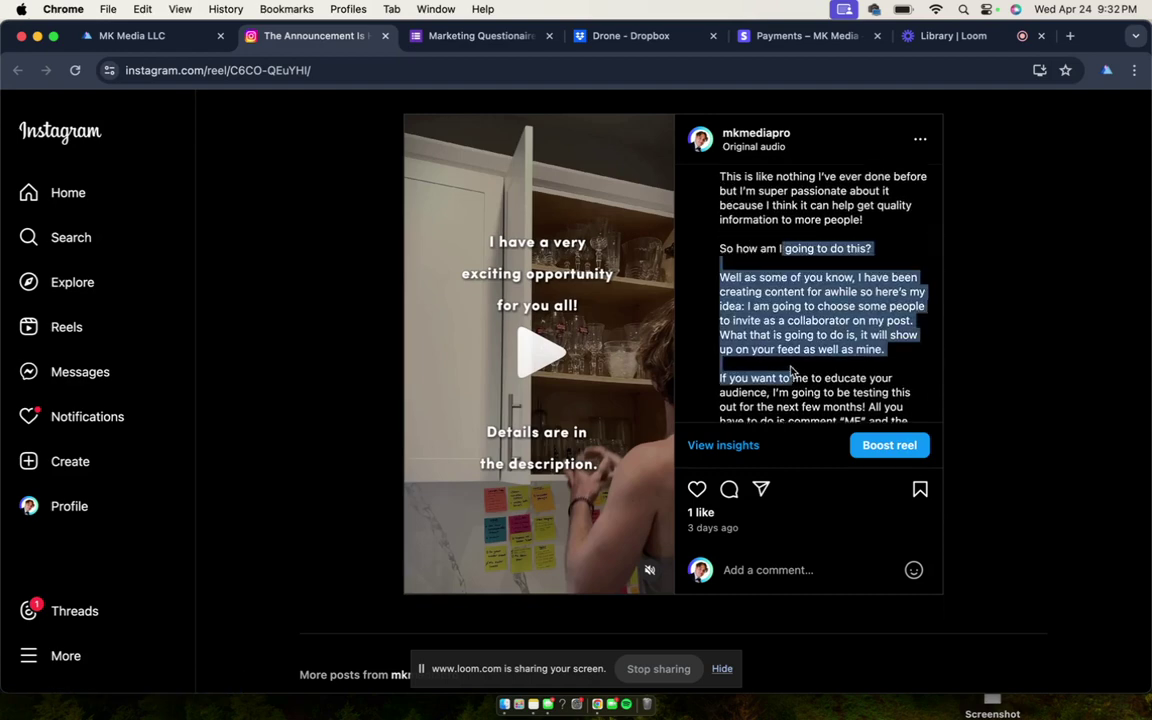
scroll(778, 232, down, 5)
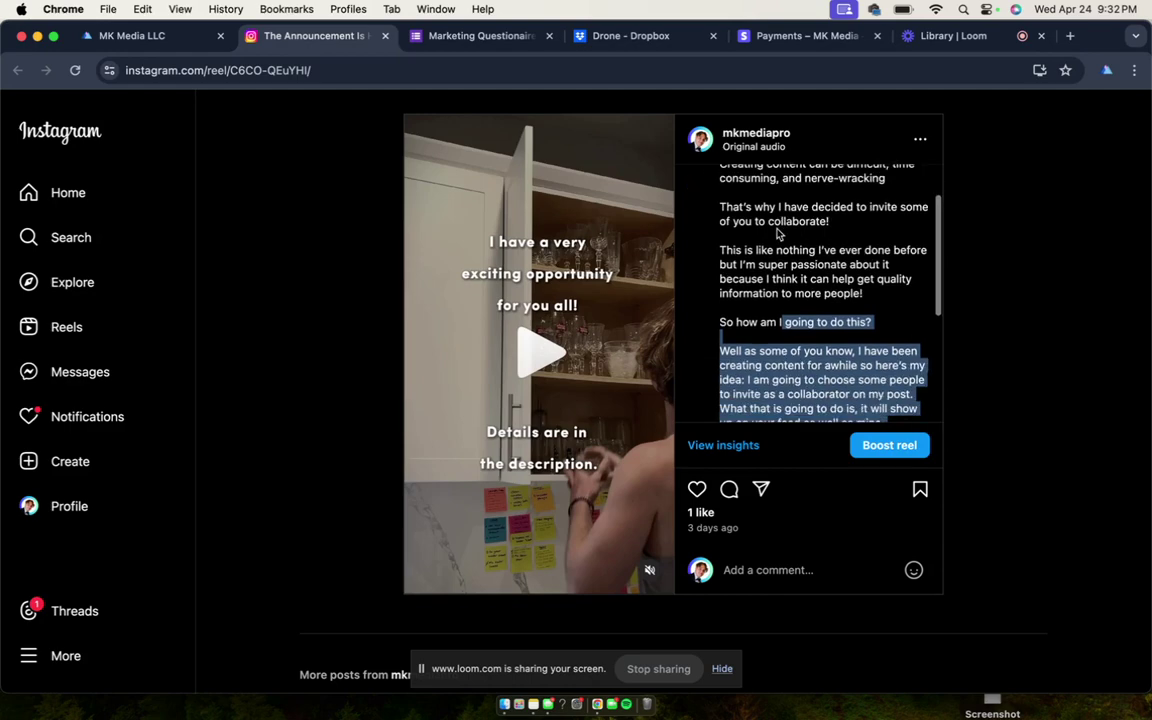
click(822, 233)
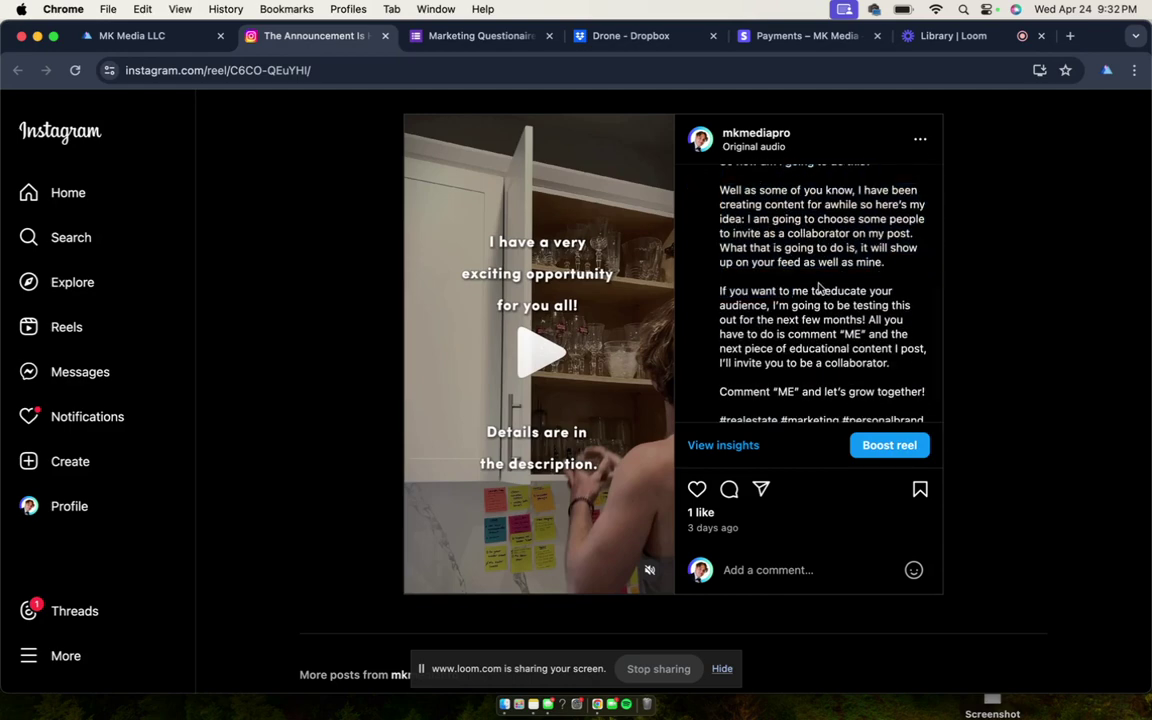
Step: Back in the workflow, write the Instagram DM message as "Check out" followed by the owner's website address
click(155, 40)
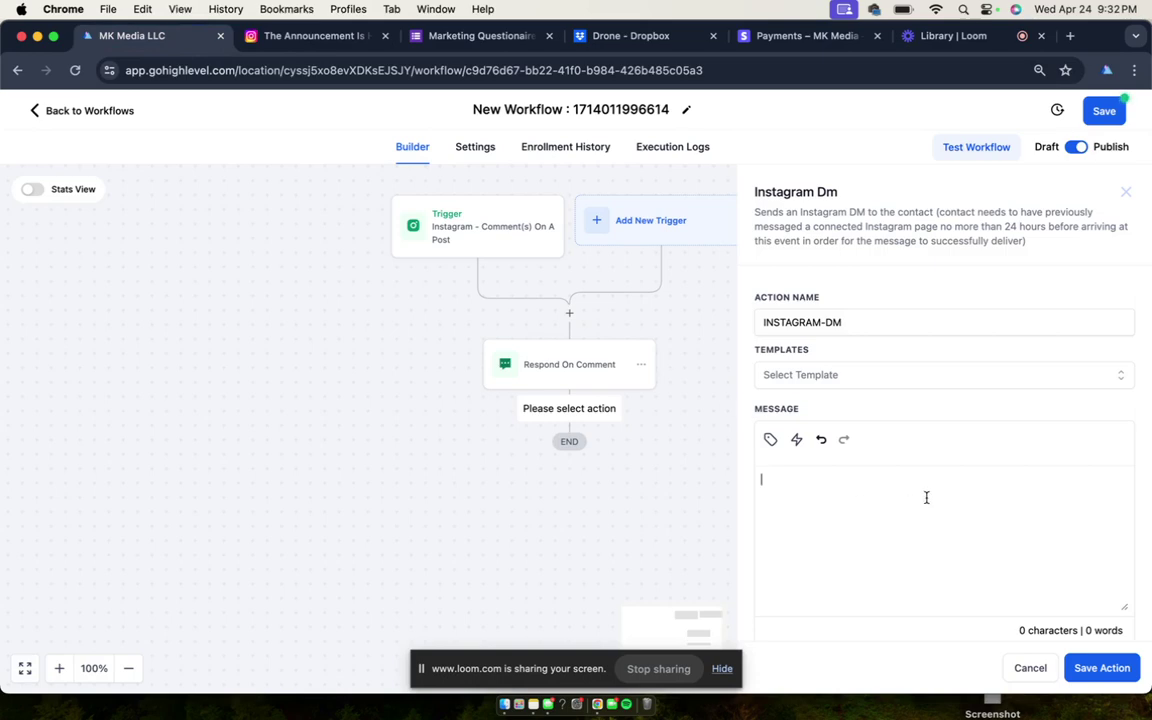
text(Check out maxkrohn.com)
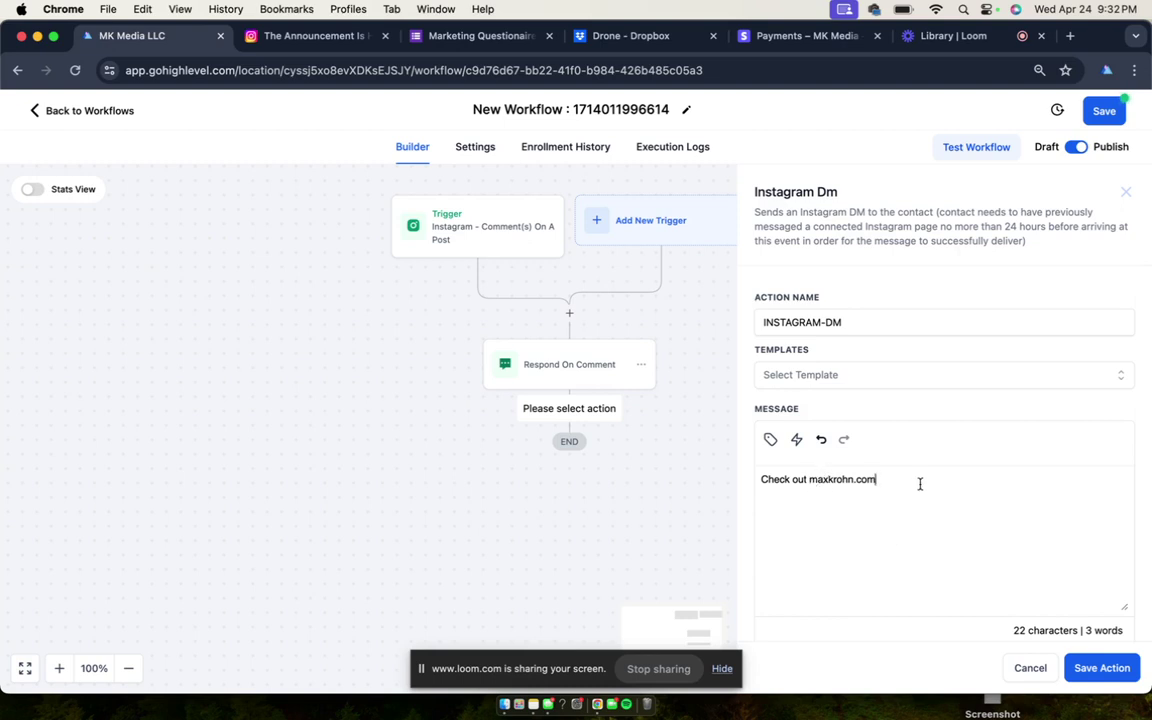
Step: Extend the Instagram DM message with "for updates! I'll include my Realtor Brand-Boost Guide" after the website address
text( fo )
text( updates)
text(! I'll include my Realtor Bran)
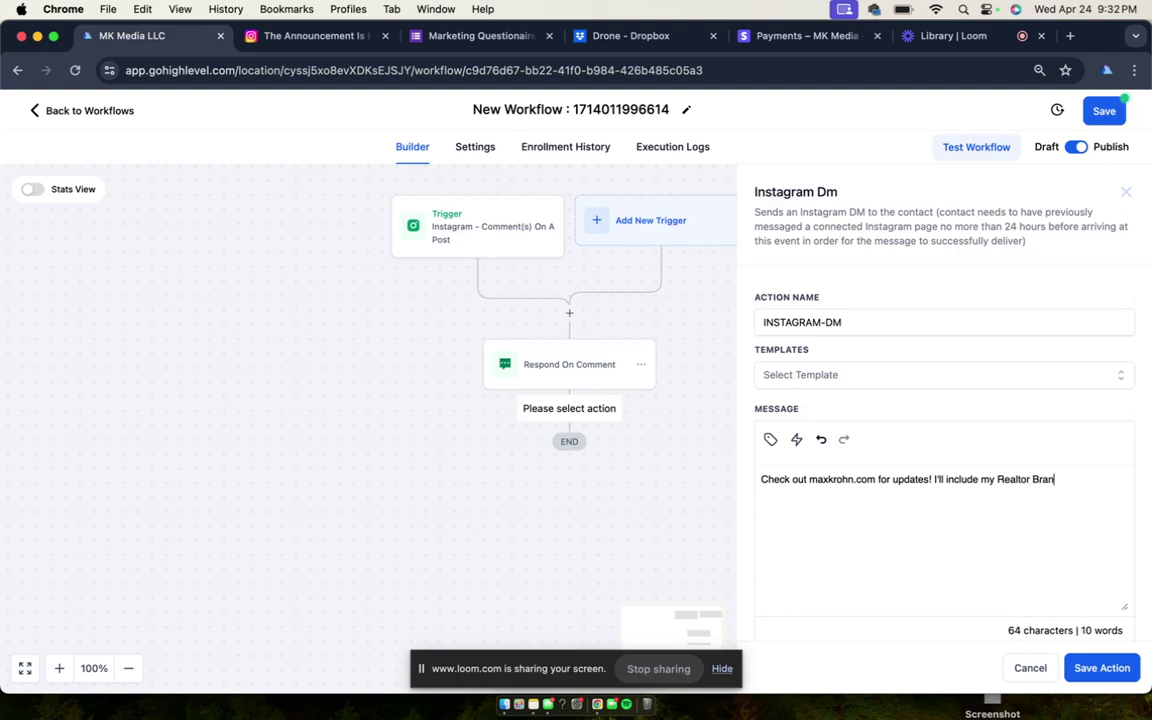
text(d-Boost Guide)
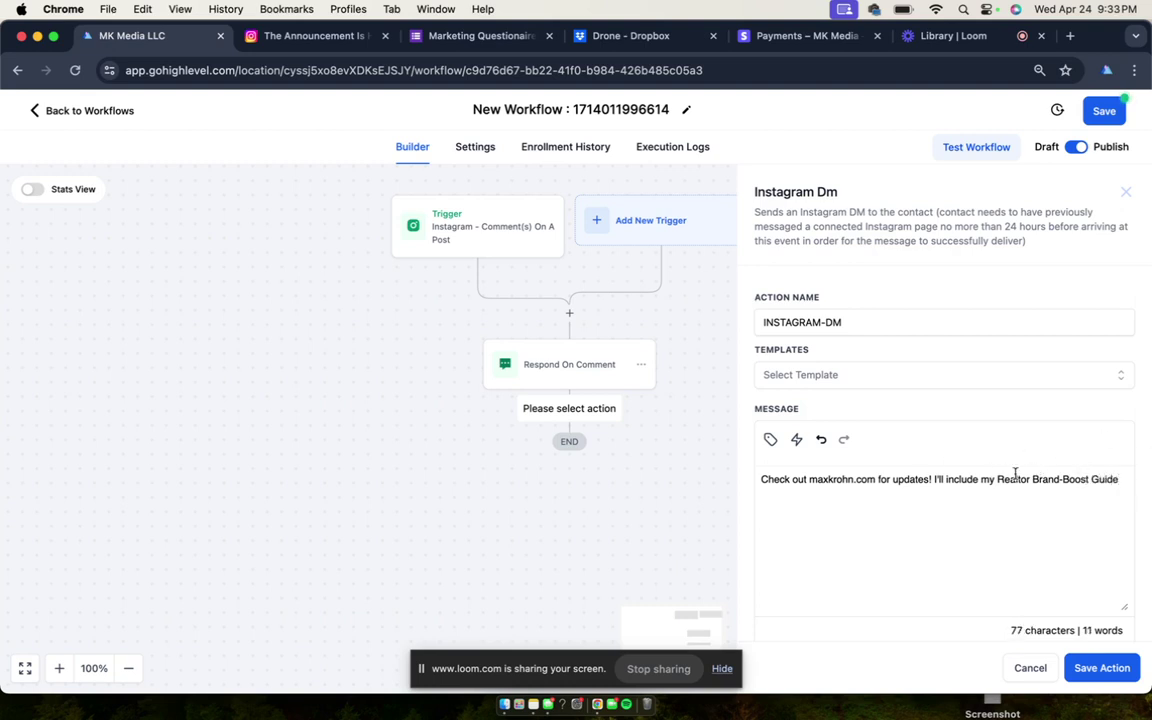
Step: Replace the beginning of the DM message so it reads "Here's a link to my Realtor Brand-Boost Guide"
drag(998, 479, 1142, 487)
click(1084, 491)
drag(979, 480, 758, 483)
text(Here)
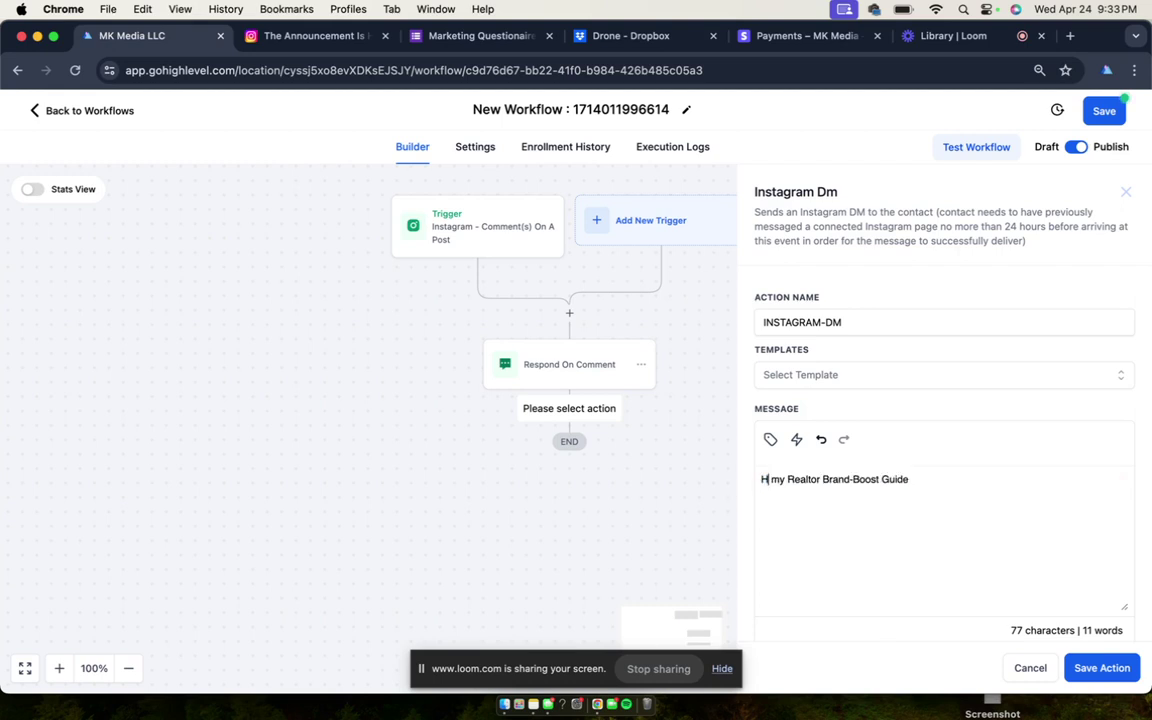
text('s a link to)
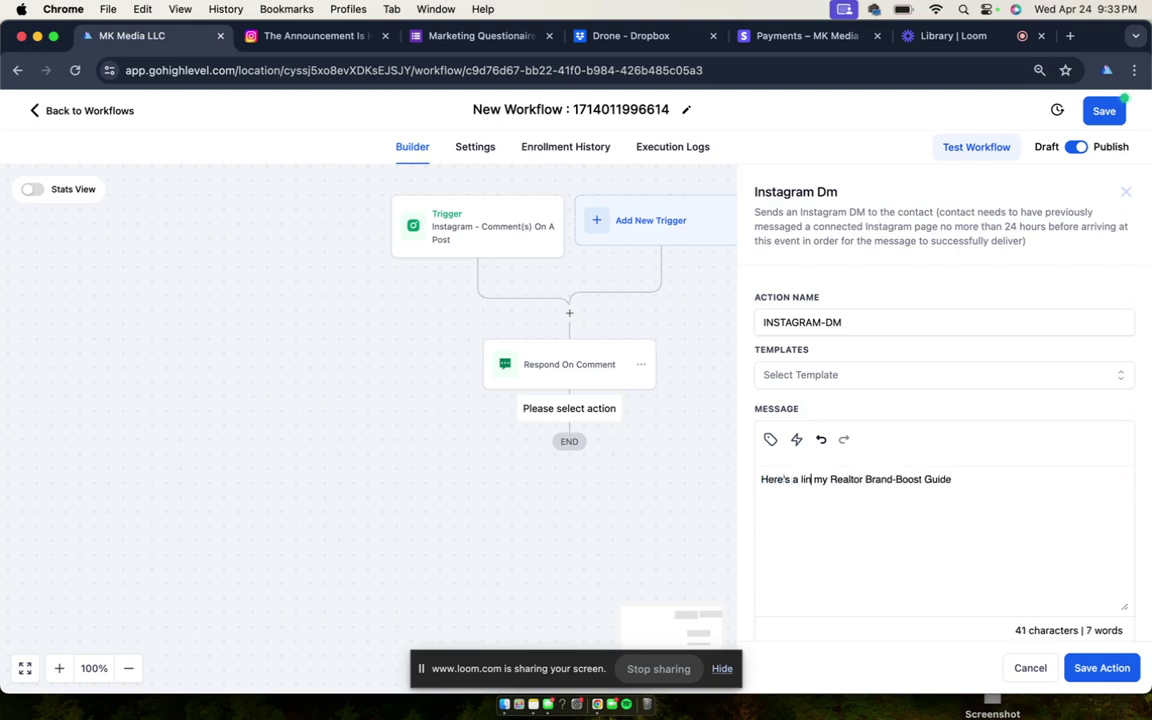
key(BackSpace)
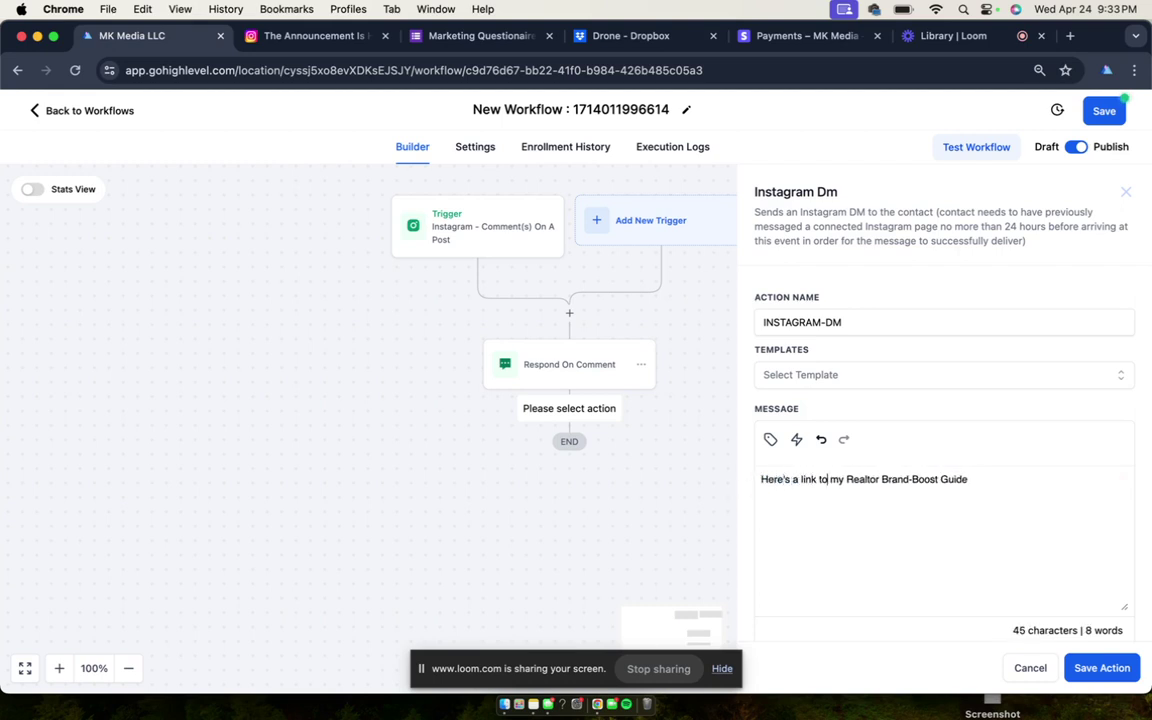
Step: Save the Instagram DM action and the whole workflow
click(1024, 491)
click(1101, 667)
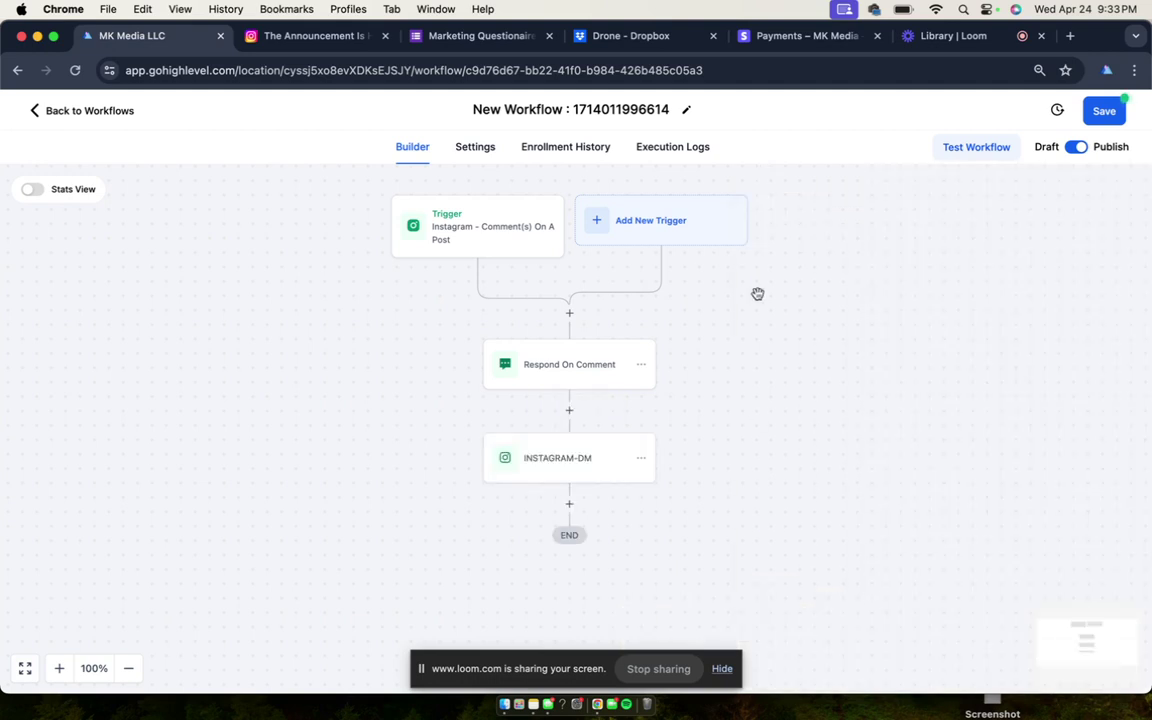
click(1104, 111)
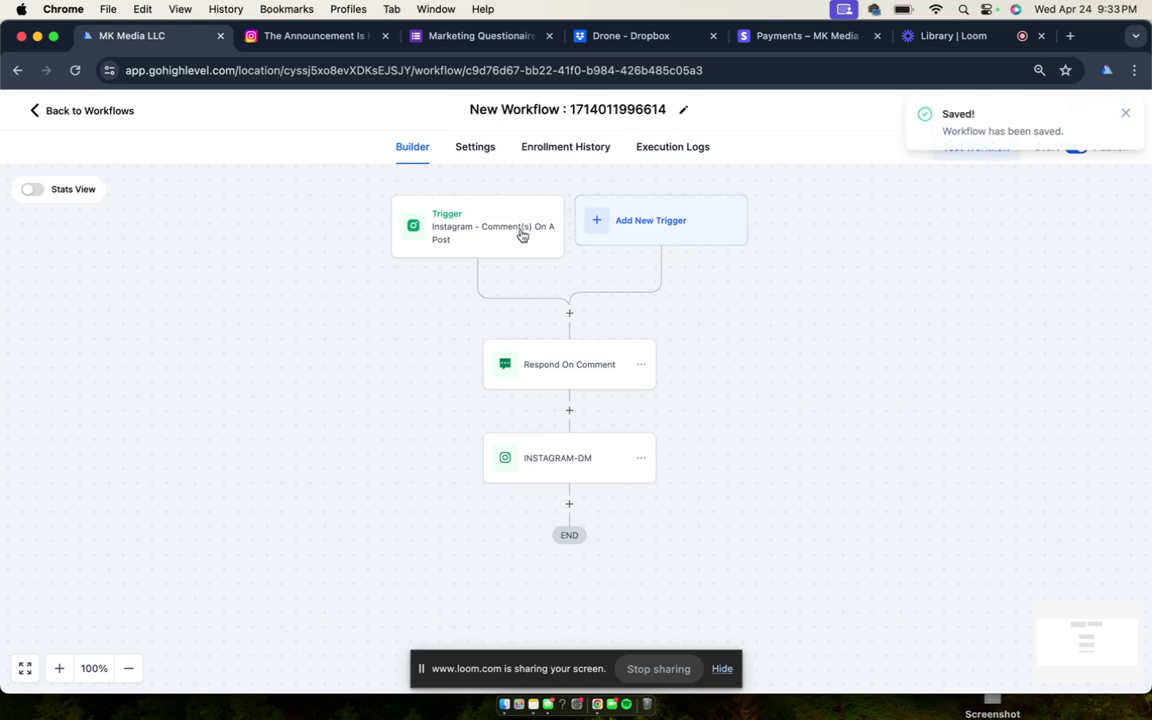
Step: Go to Instagram and switch from the business account to the owner's other account for testing
click(318, 35)
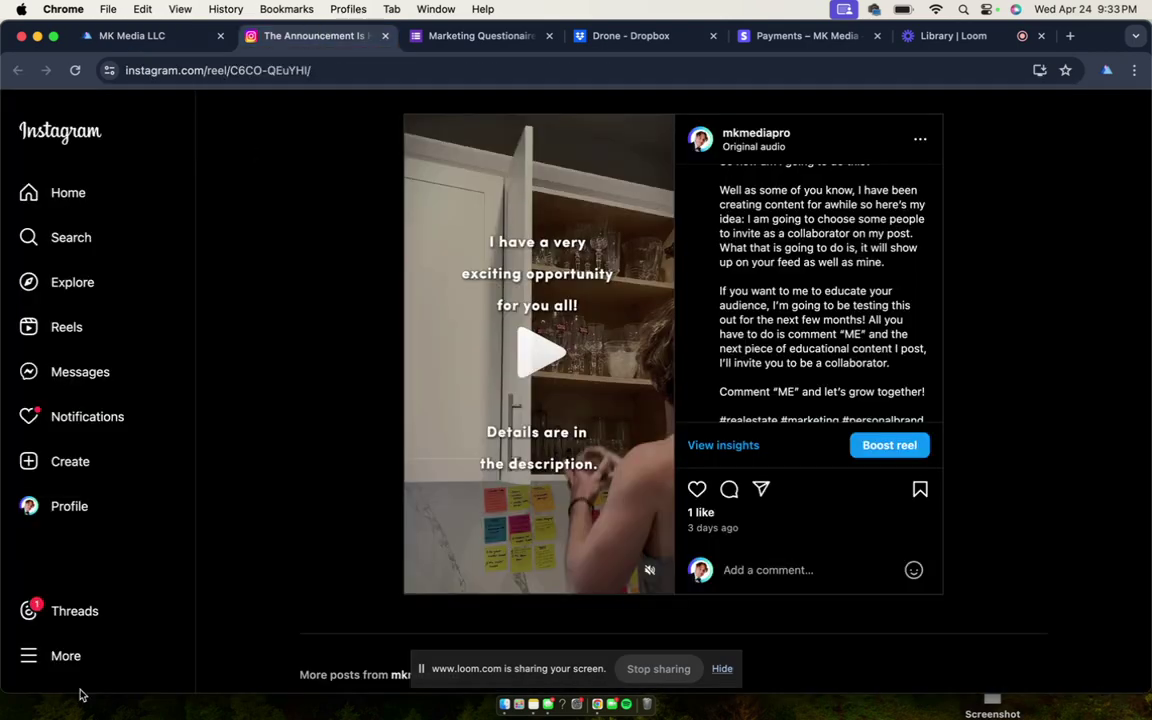
click(88, 509)
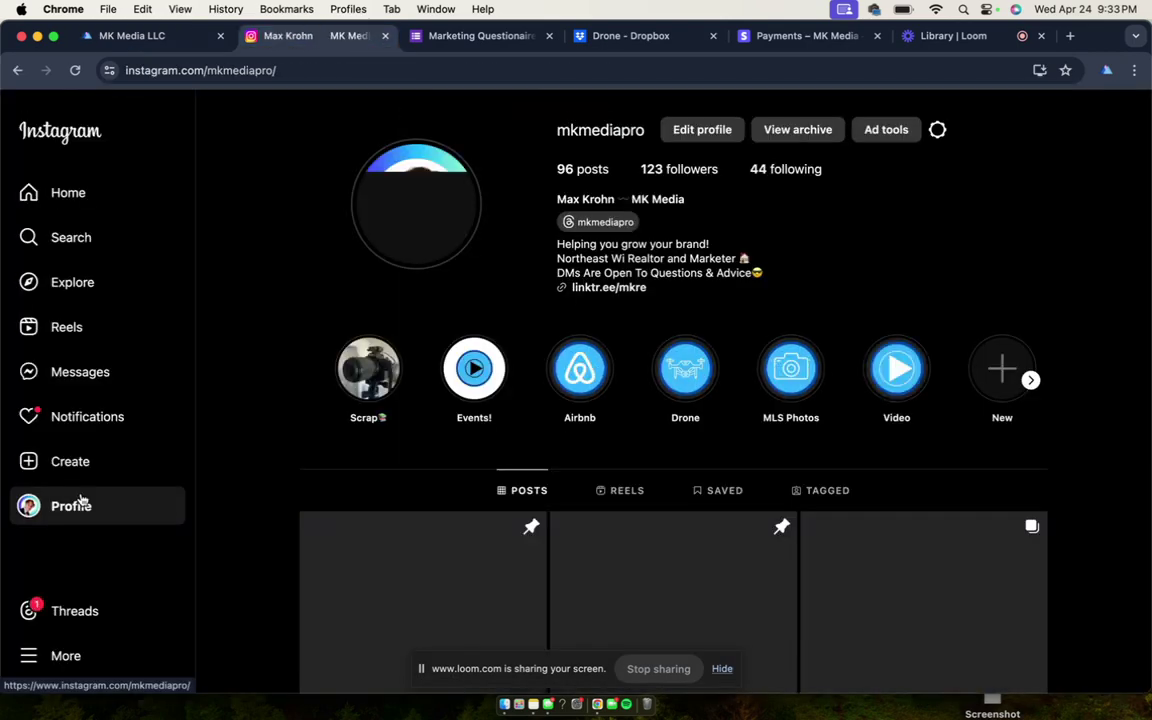
click(80, 658)
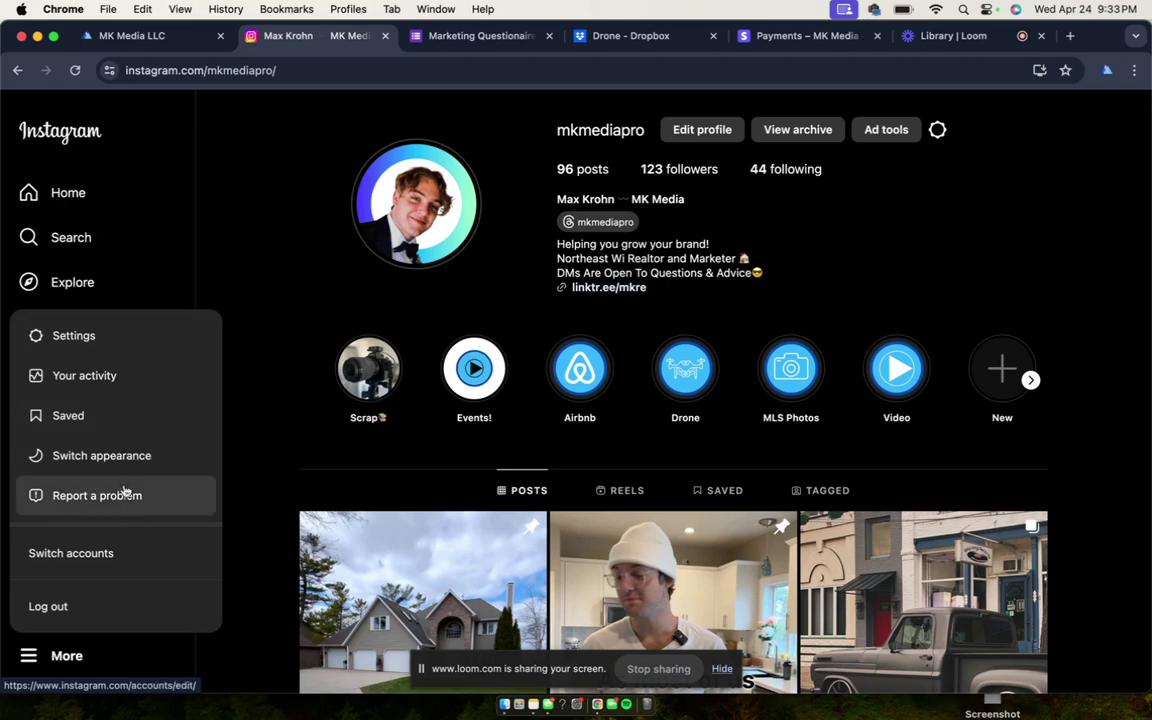
click(121, 552)
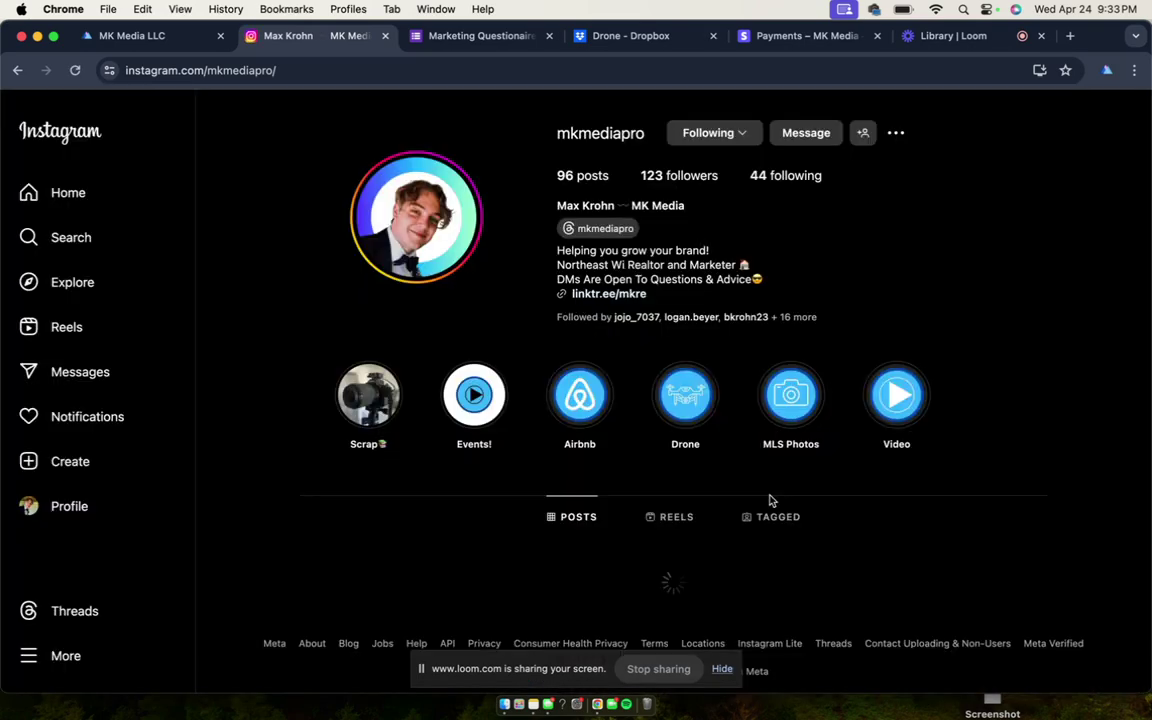
Step: Find the announcement reel, "I have a very exciting opportunity for you all!", among the mkmediapro profile's reels and open it
scroll(557, 437, down, 5)
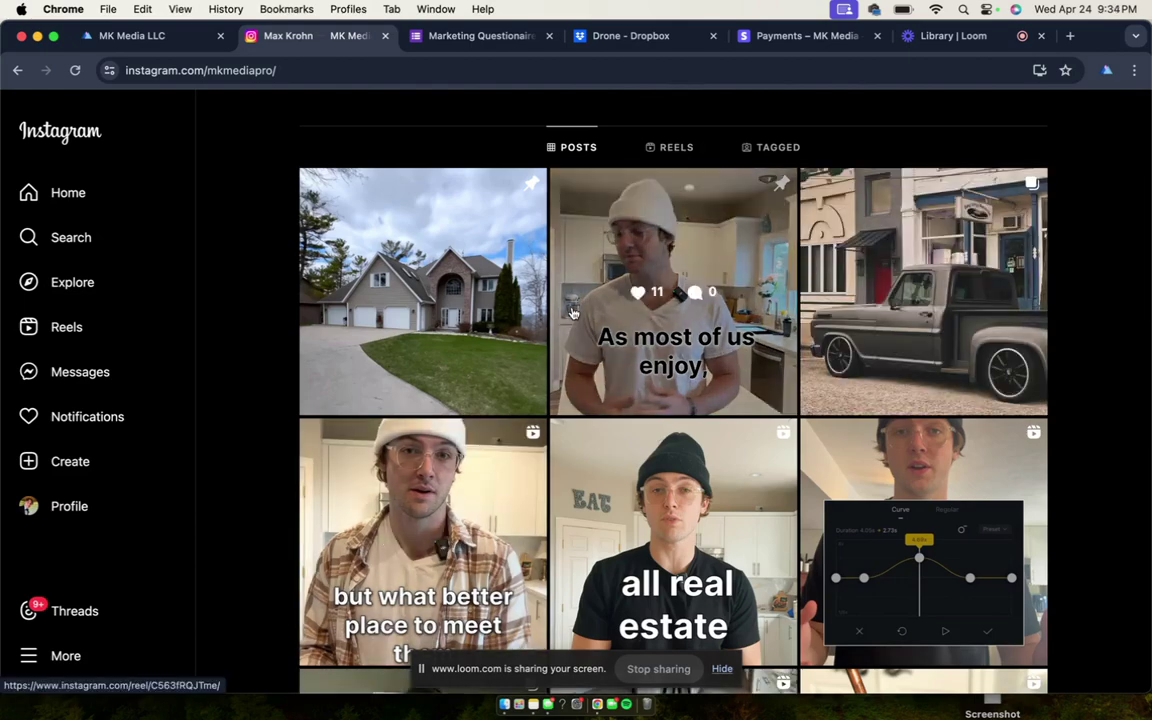
scroll(469, 482, down, 3)
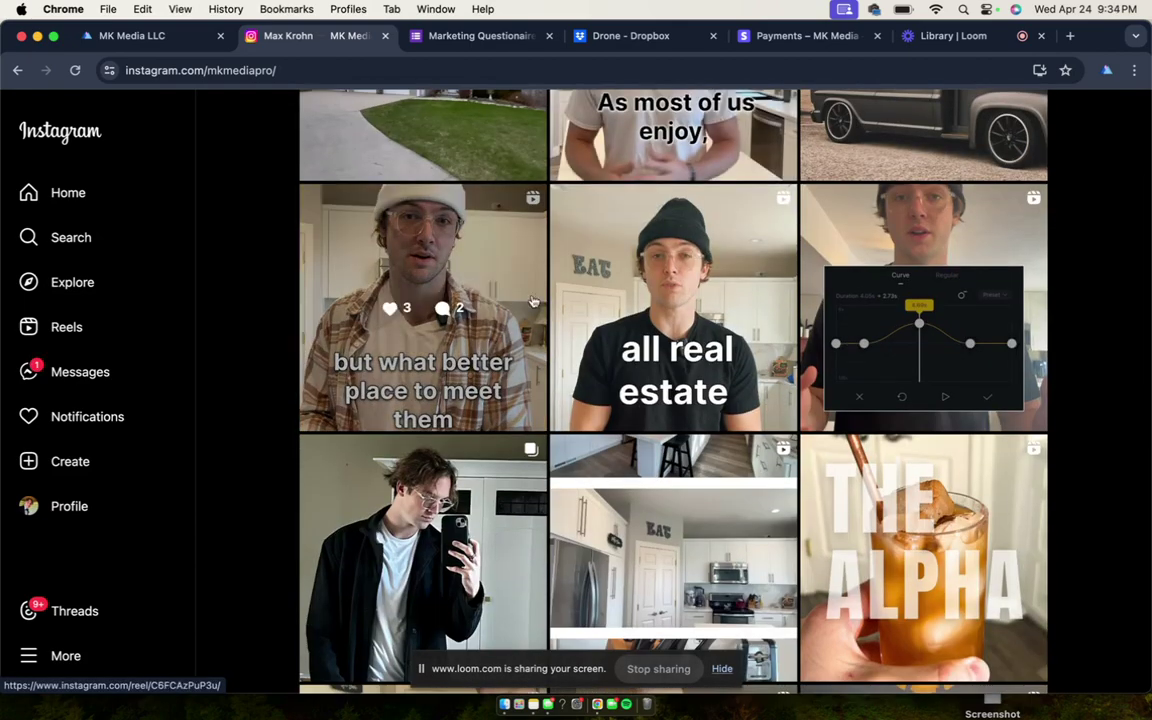
scroll(487, 303, down, 3)
scroll(634, 315, up, 5)
scroll(634, 315, up, 4)
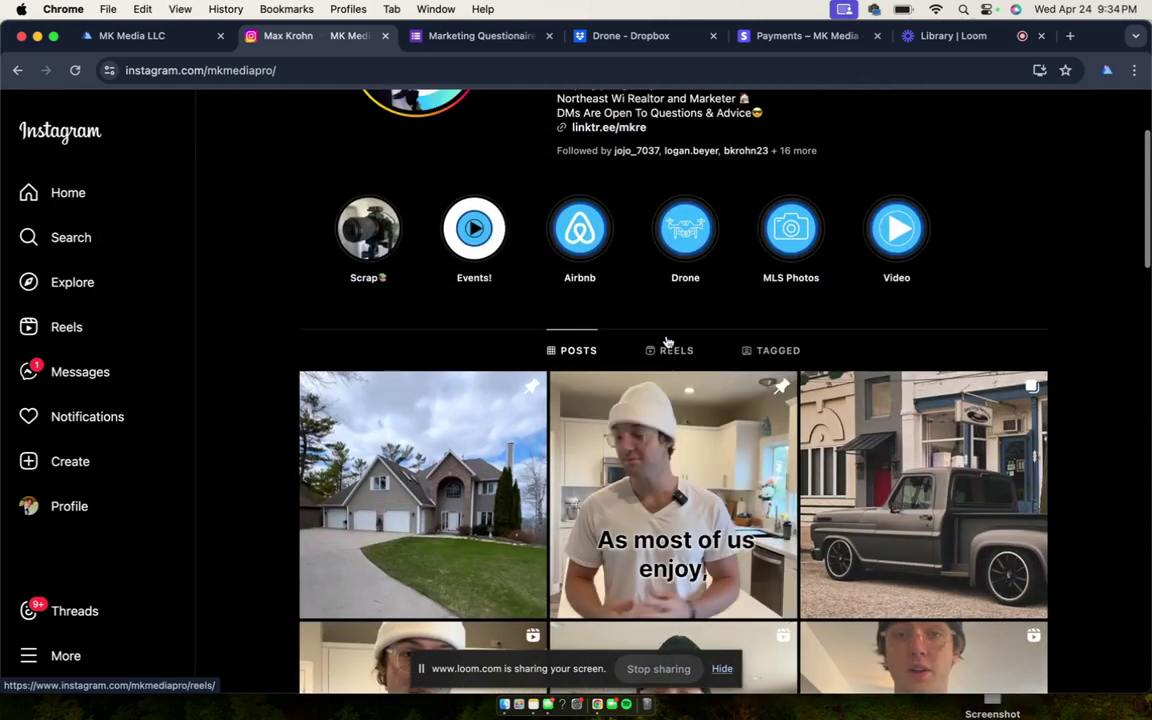
click(667, 345)
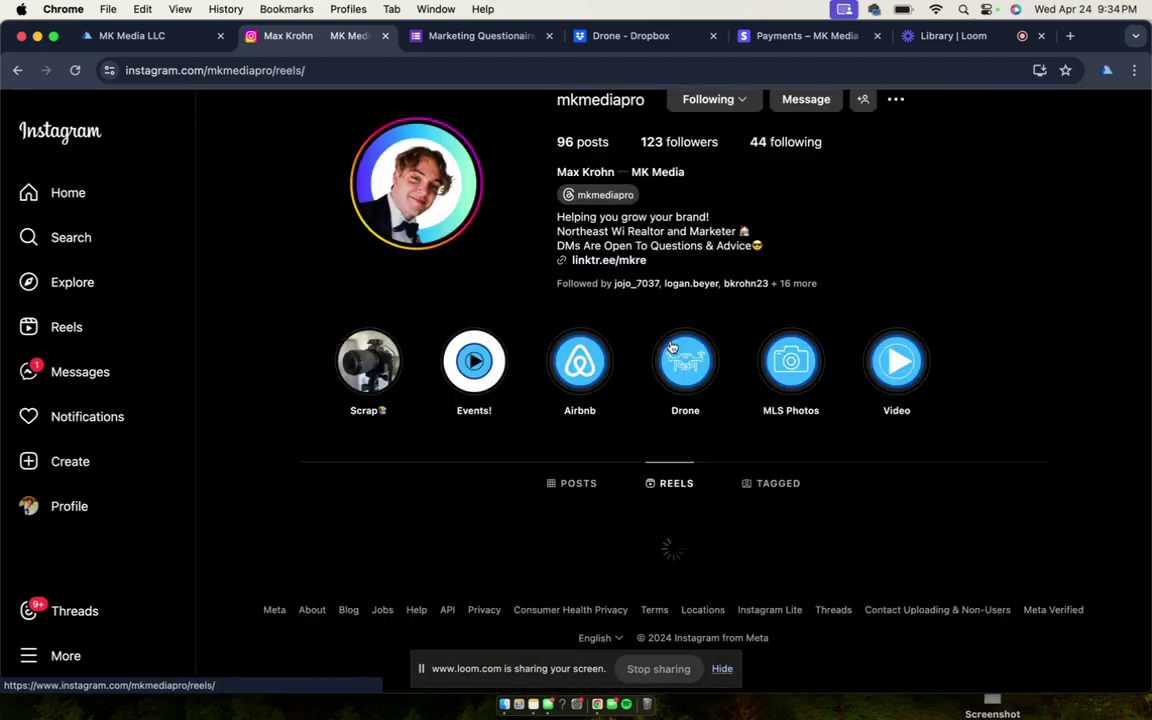
scroll(640, 420, down, 2)
scroll(634, 450, down, 2)
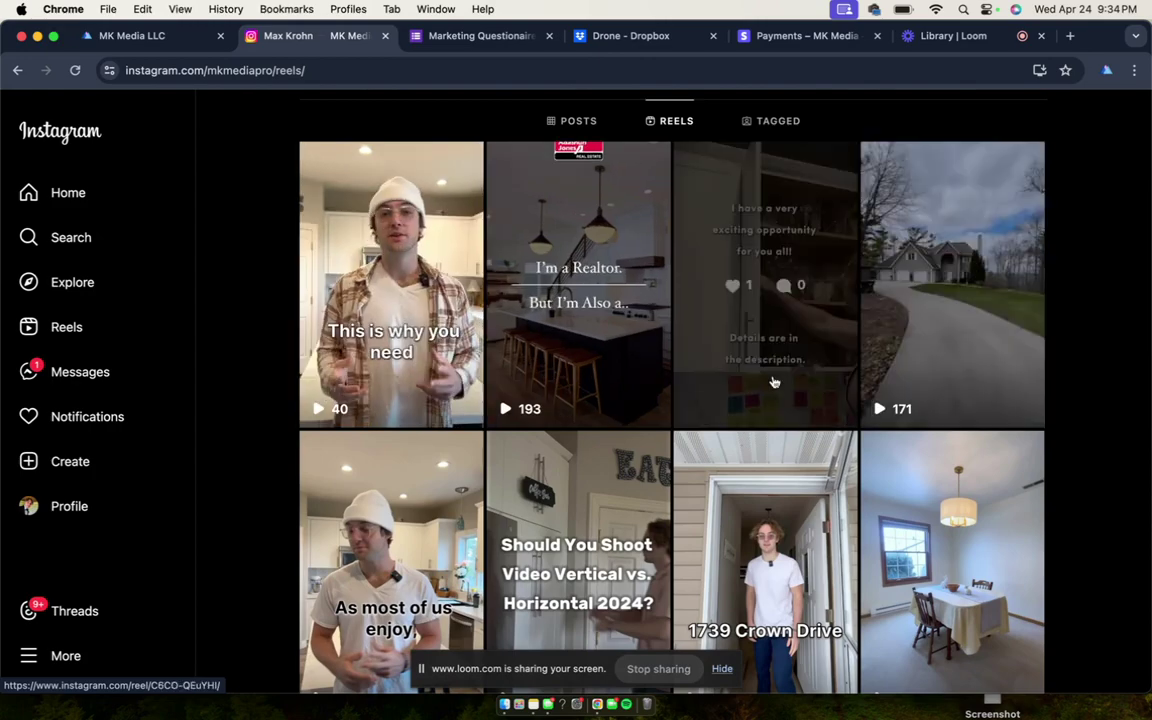
click(771, 381)
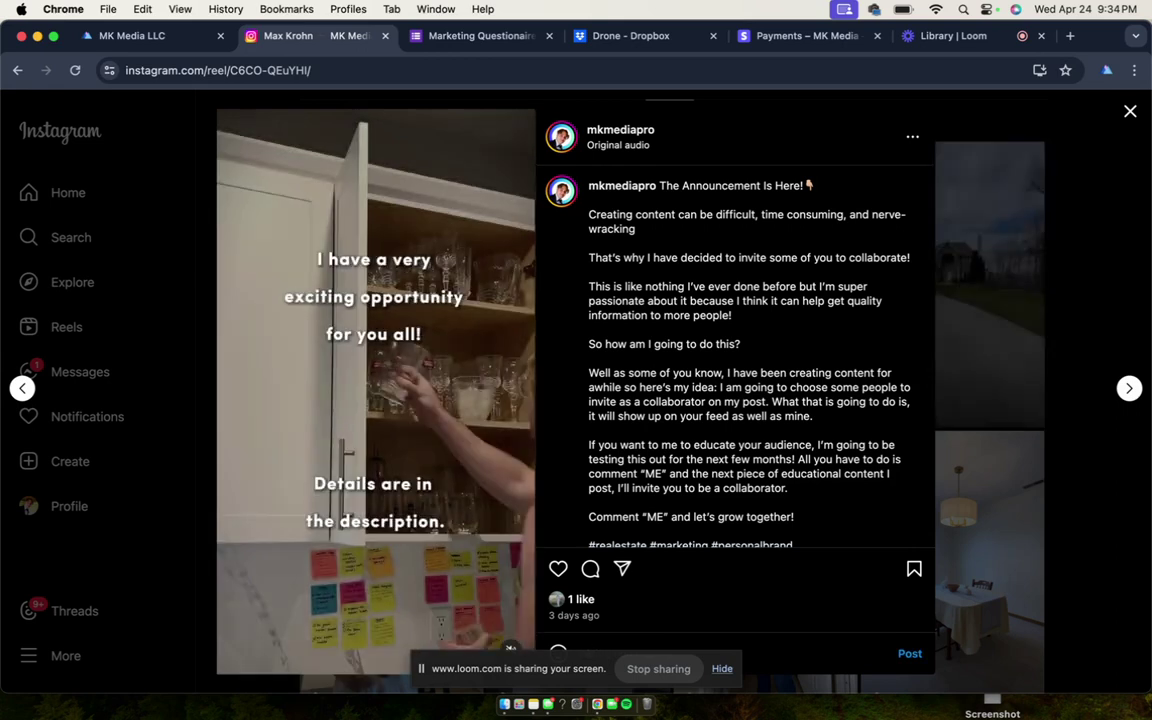
Step: Hide the screen-sharing bar and post the comment "Me" on the announcement reel
click(722, 669)
key(BackSpace)
text(e)
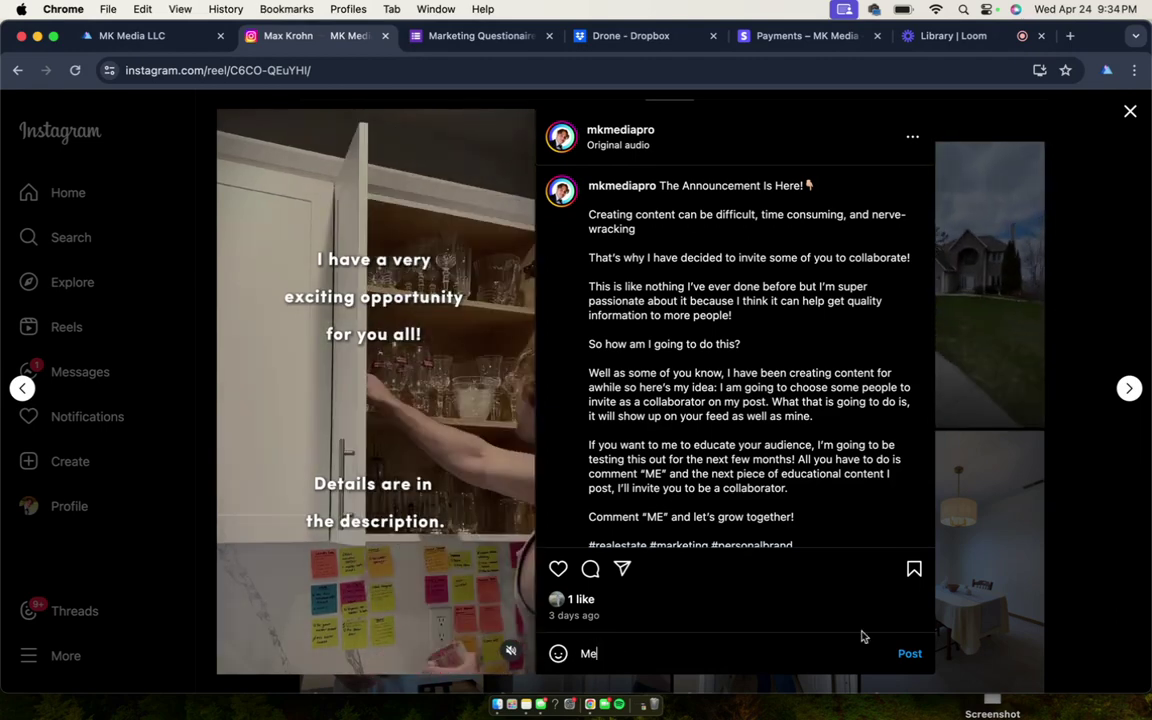
click(907, 653)
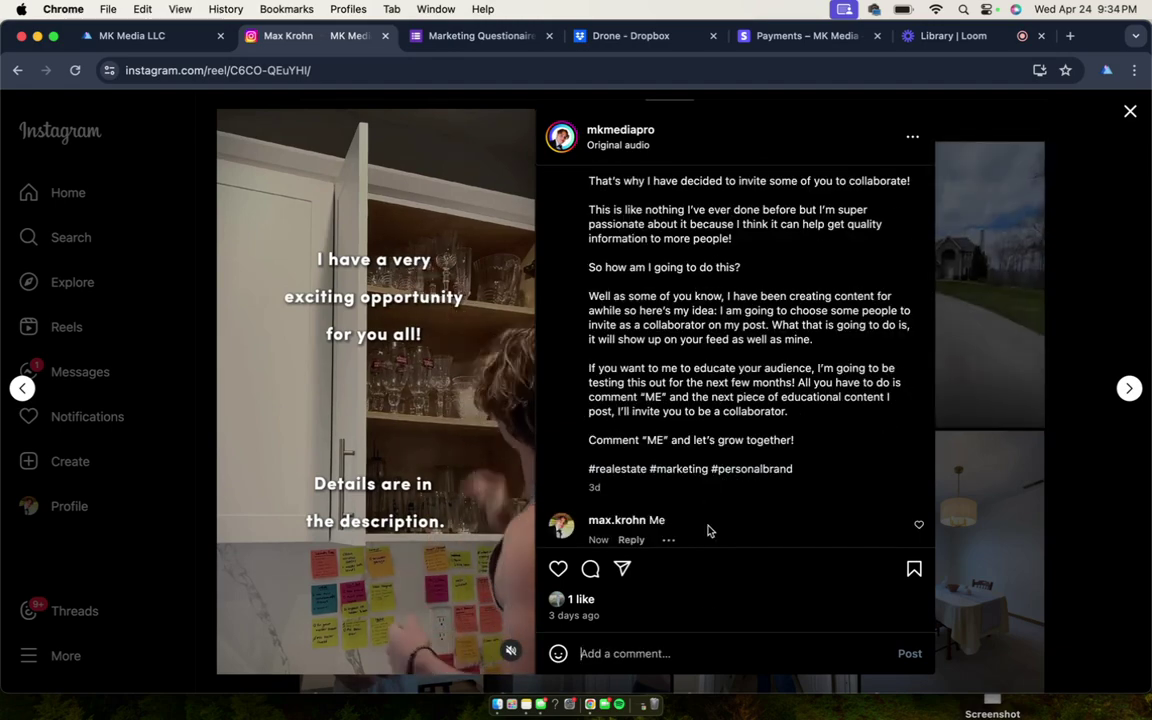
Step: Close the announcement reel and reload the mkmediapro reels page
key(Escape)
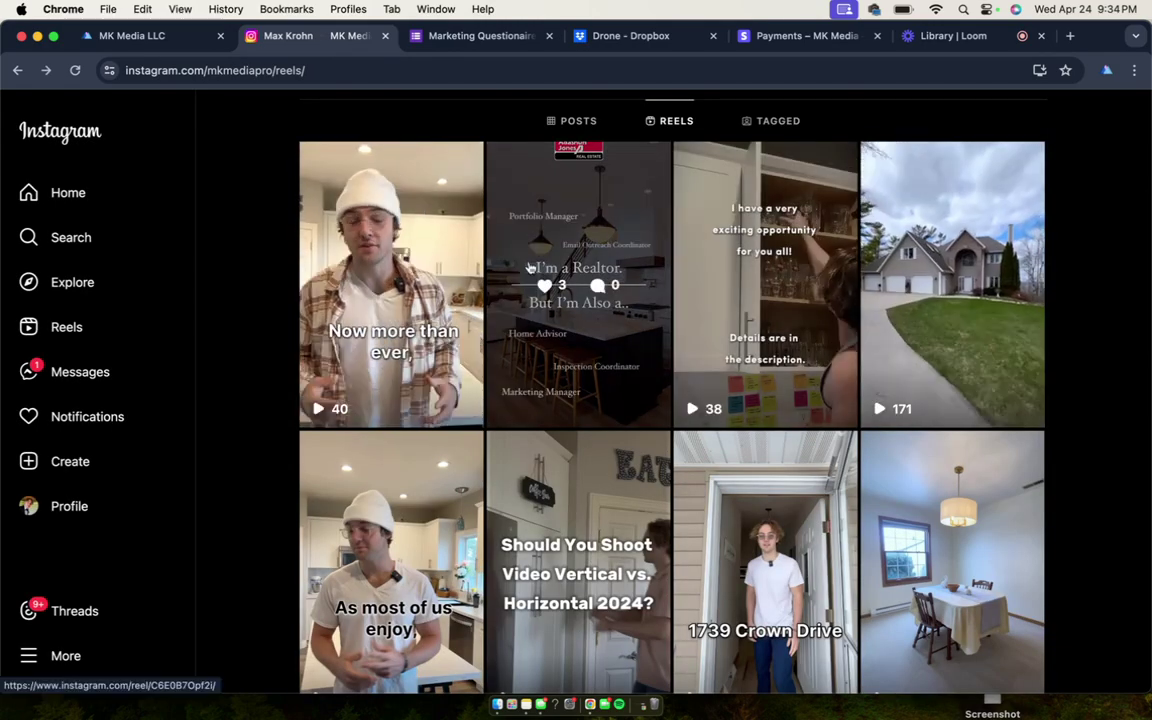
scroll(530, 267, up, 5)
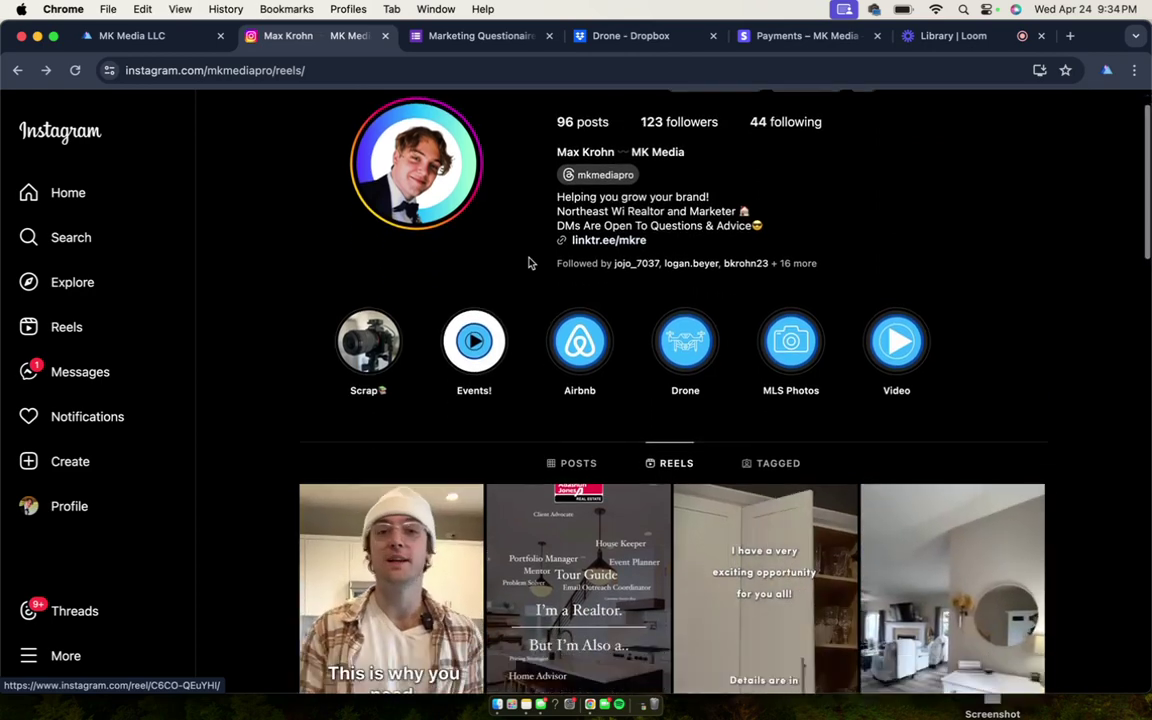
scroll(530, 263, down, 3)
click(70, 76)
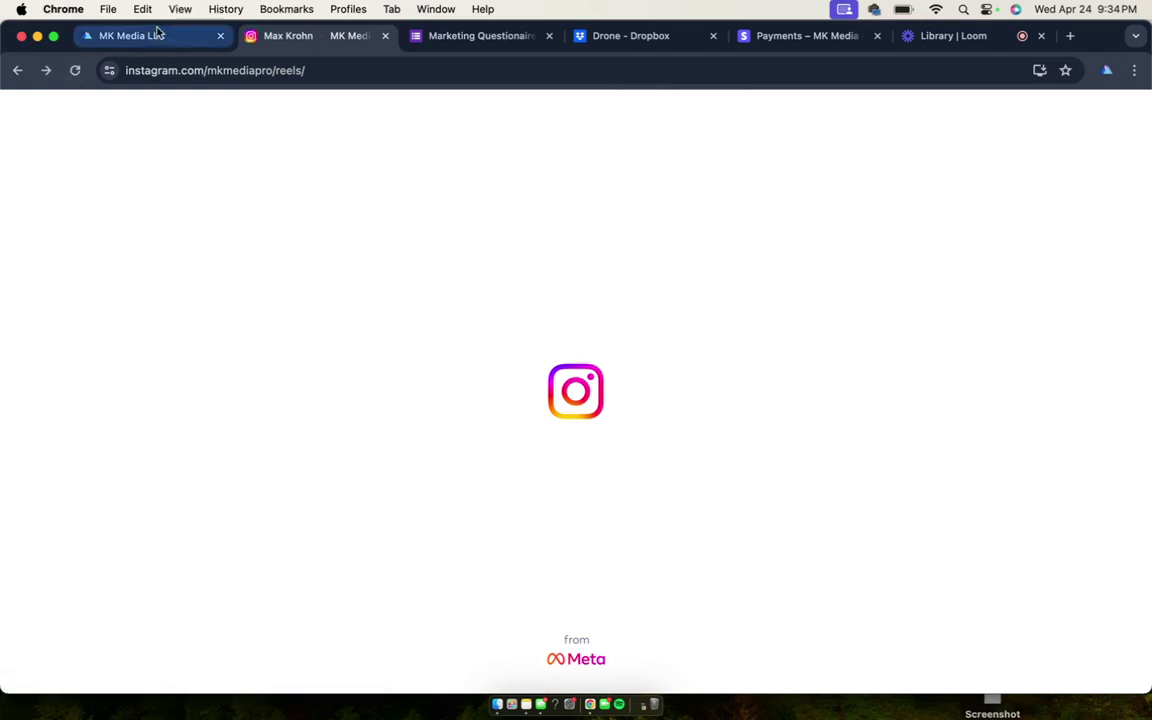
Step: Switch to the HighLevel workflow and check its execution logs for the test comment's run
click(150, 35)
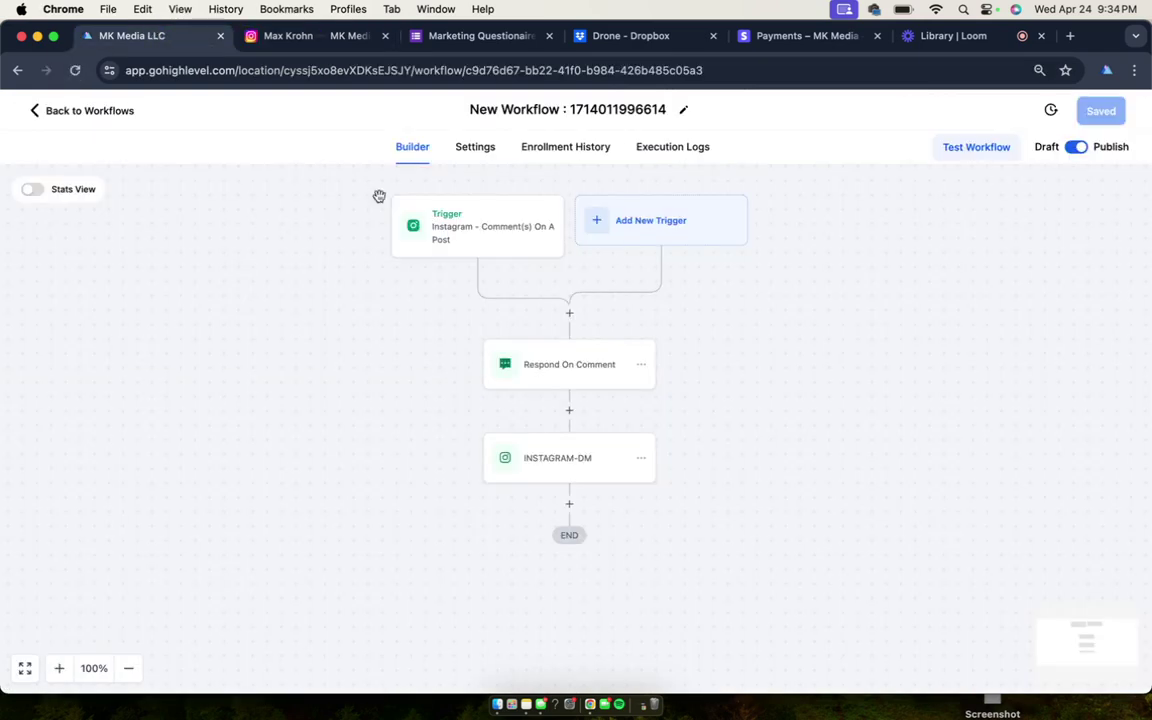
click(672, 148)
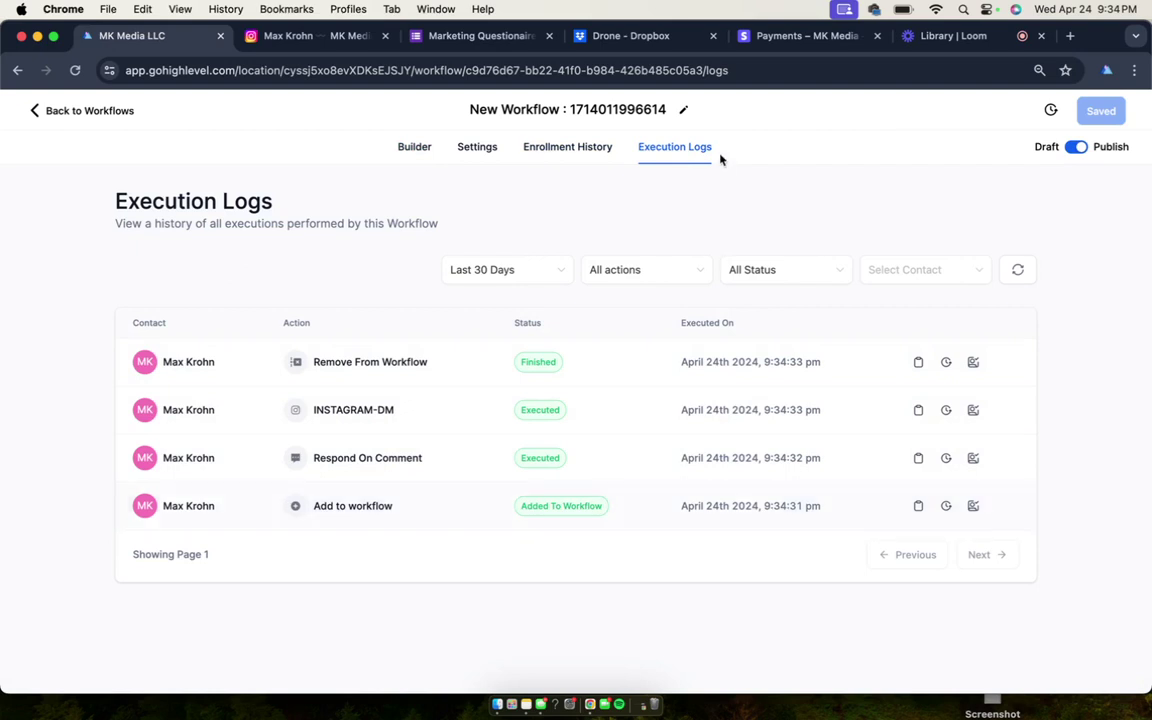
Step: Back on Instagram, reopen the announcement reel and expand the replies under the "Me" comment to check the automated response
click(319, 45)
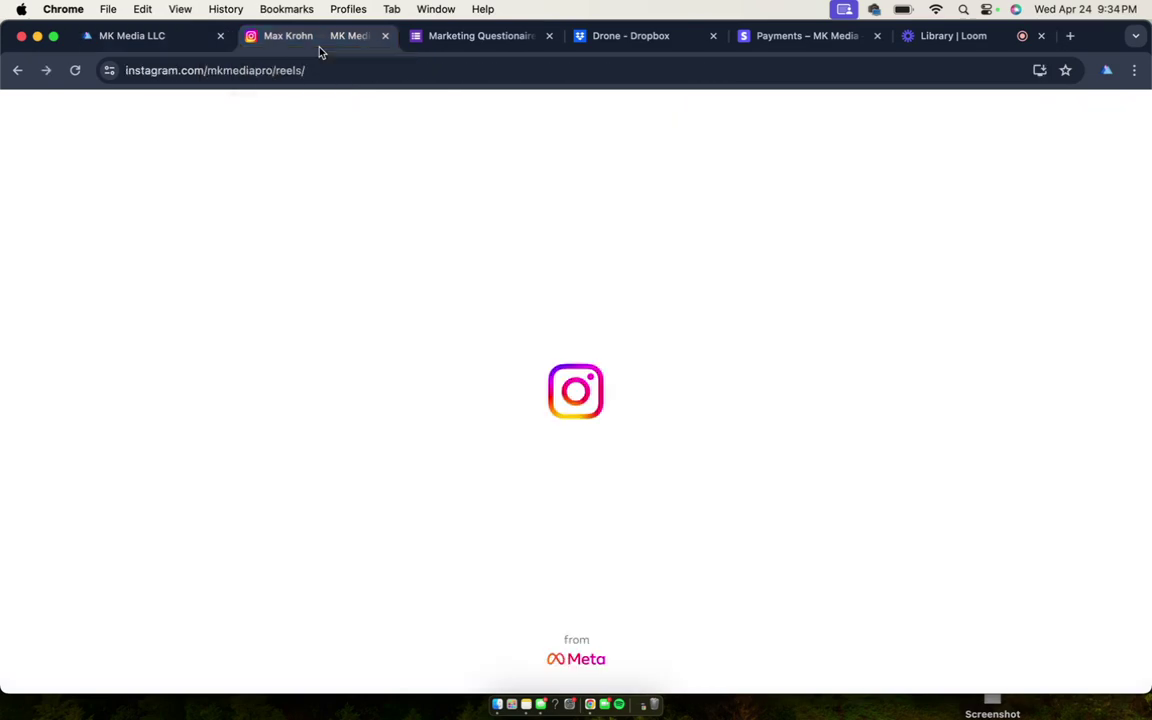
scroll(773, 340, down, 5)
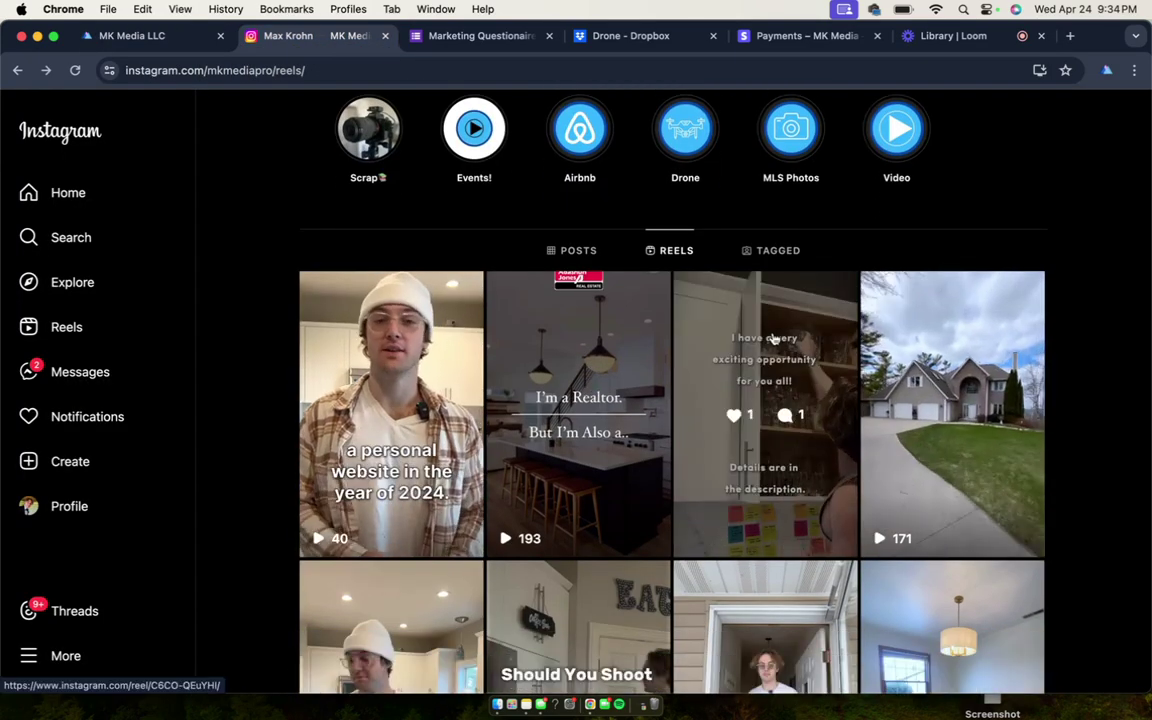
click(773, 340)
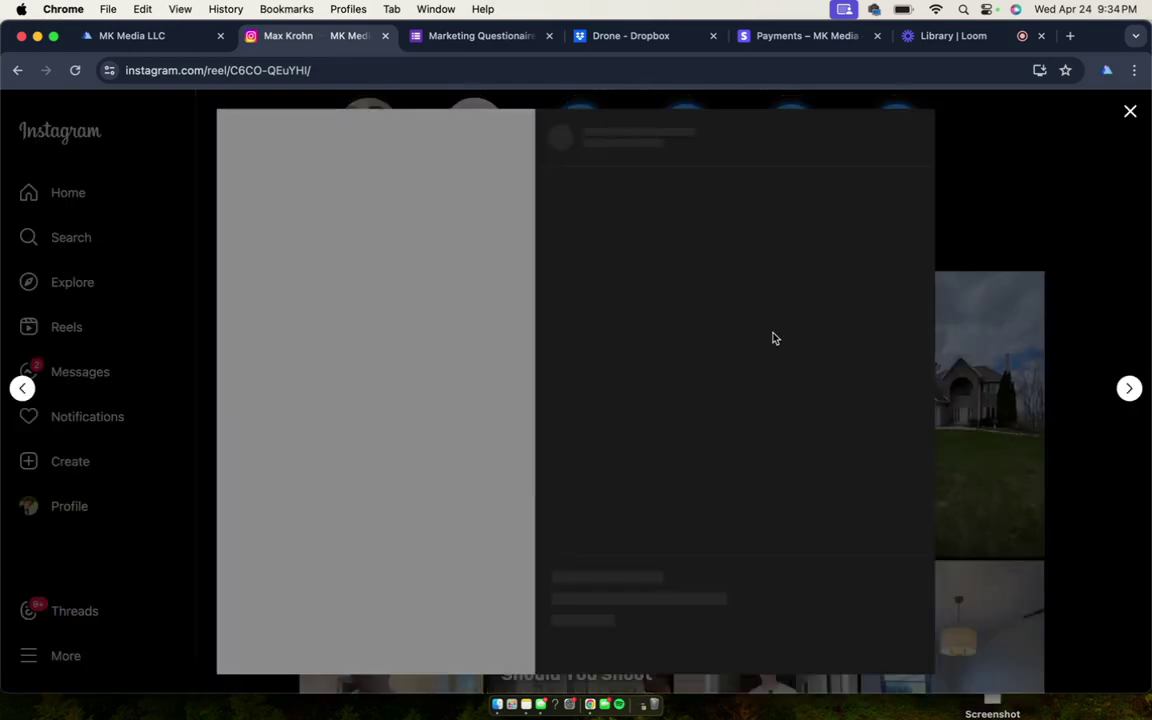
scroll(777, 416, down, 3)
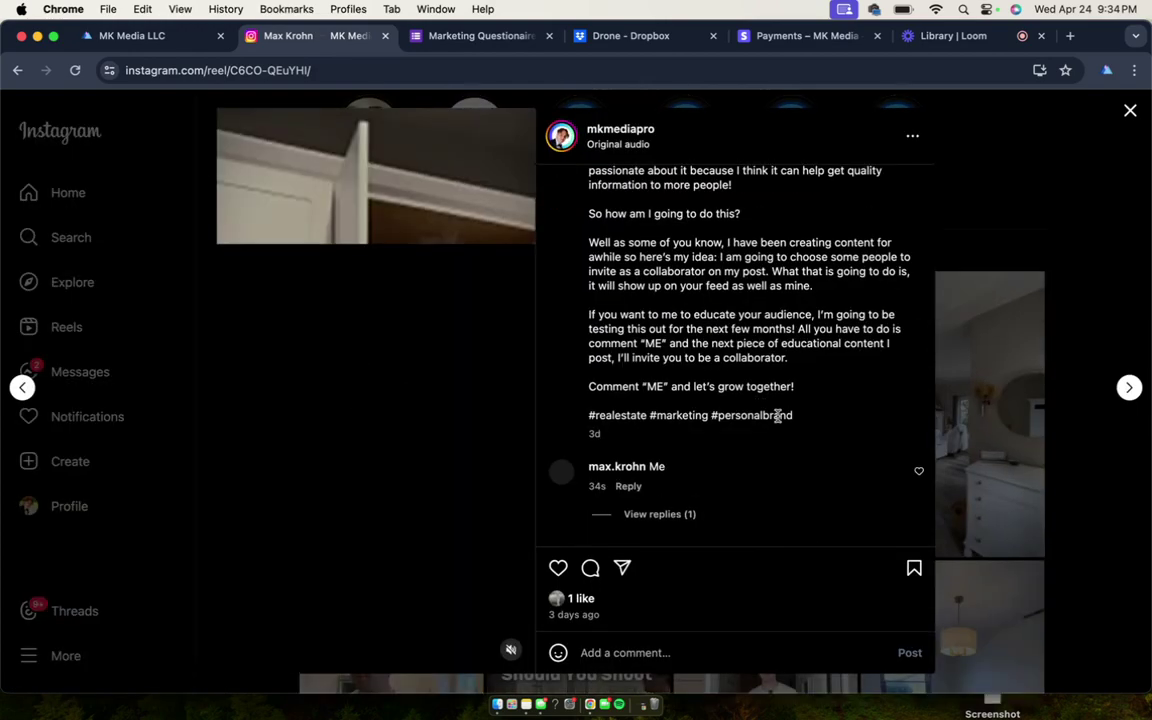
click(968, 403)
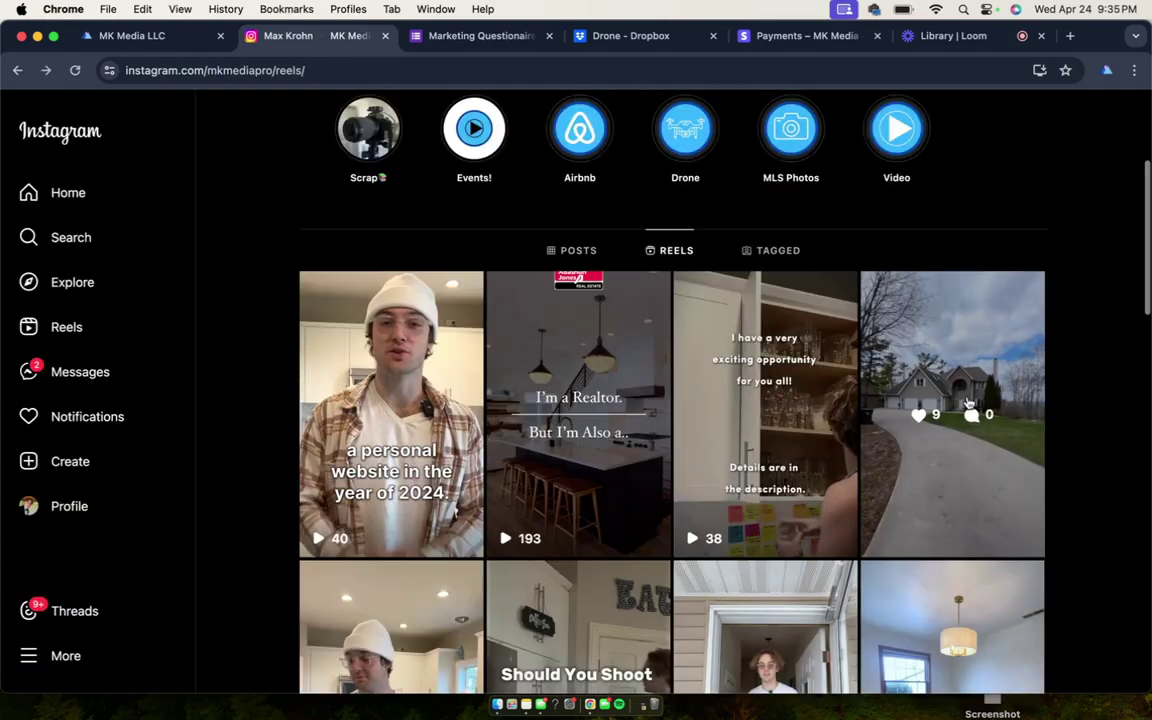
click(765, 430)
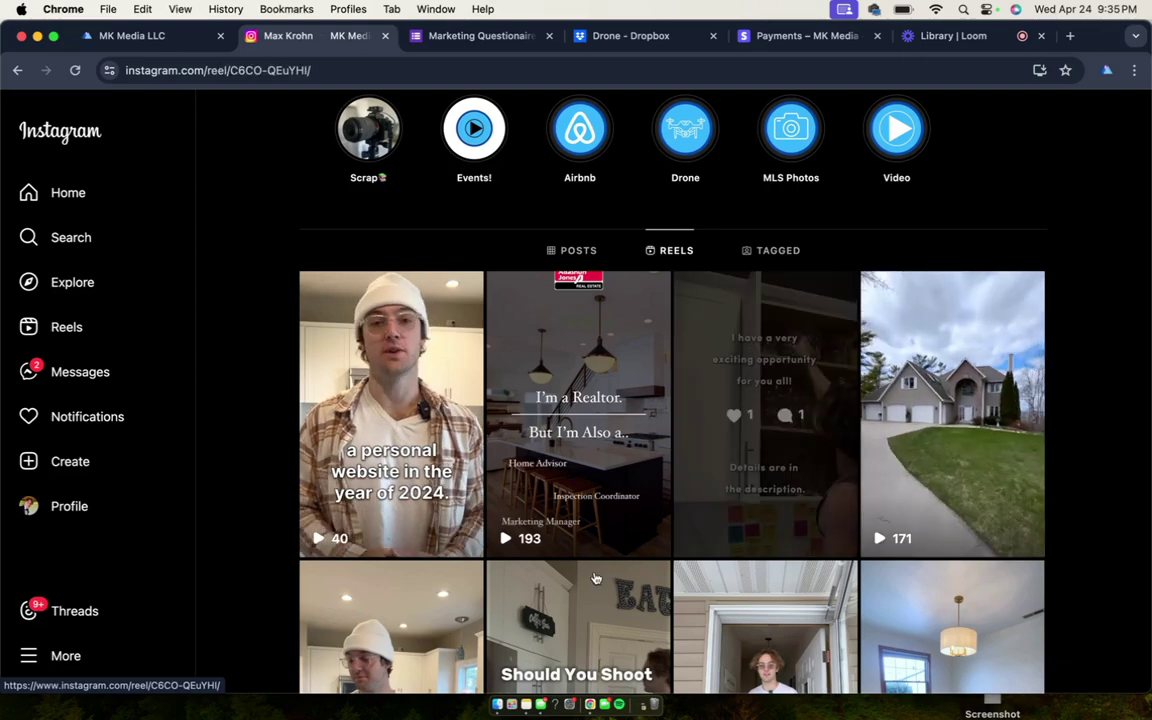
scroll(670, 460, down, 3)
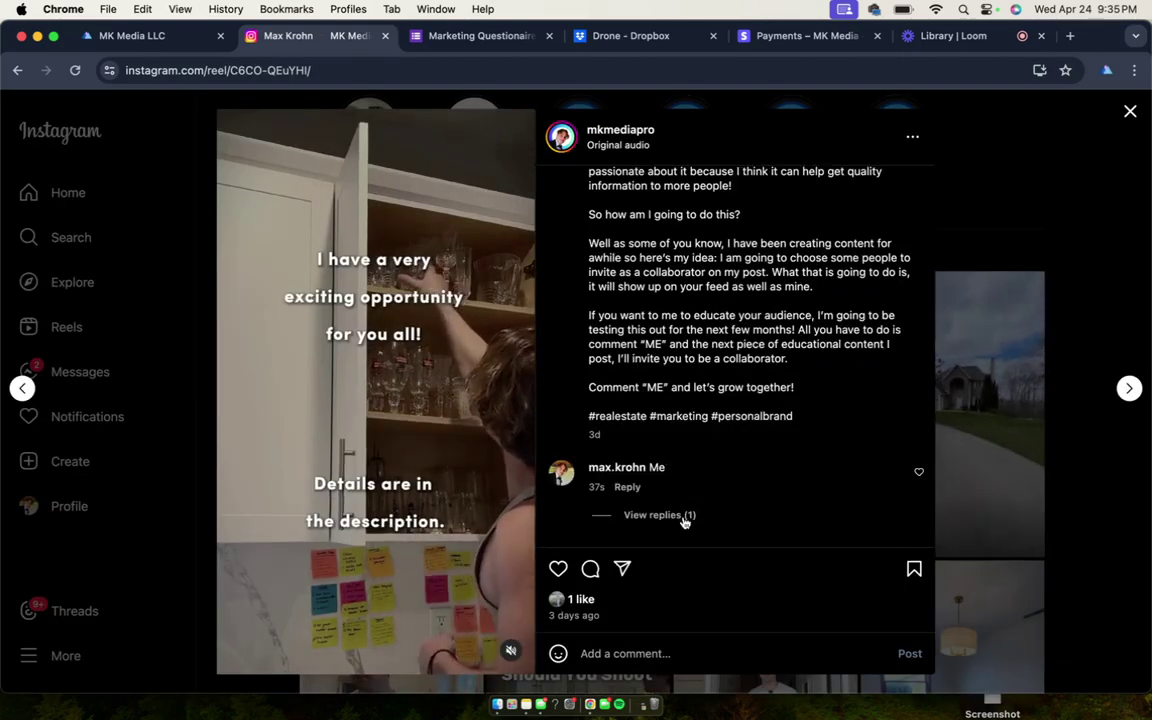
double_click(658, 468)
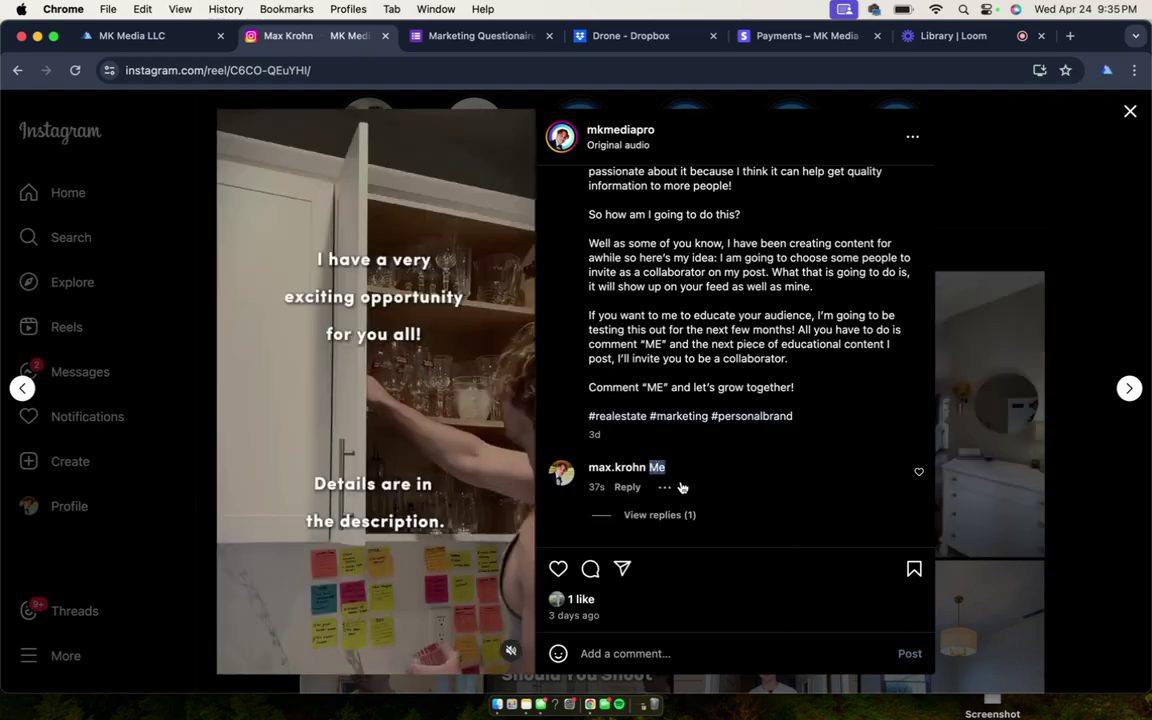
click(680, 516)
scroll(748, 464, down, 1)
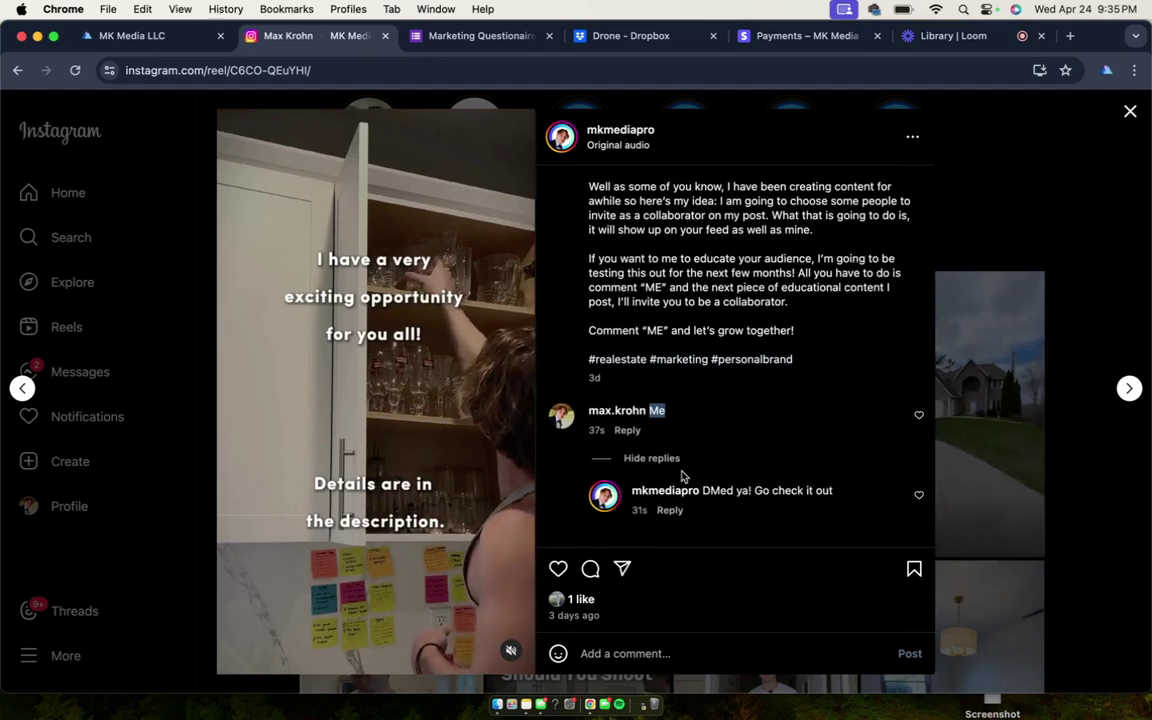
Step: Close the reel and open the MK Media conversation in Instagram messages to check the automated DM, declining notifications
click(951, 329)
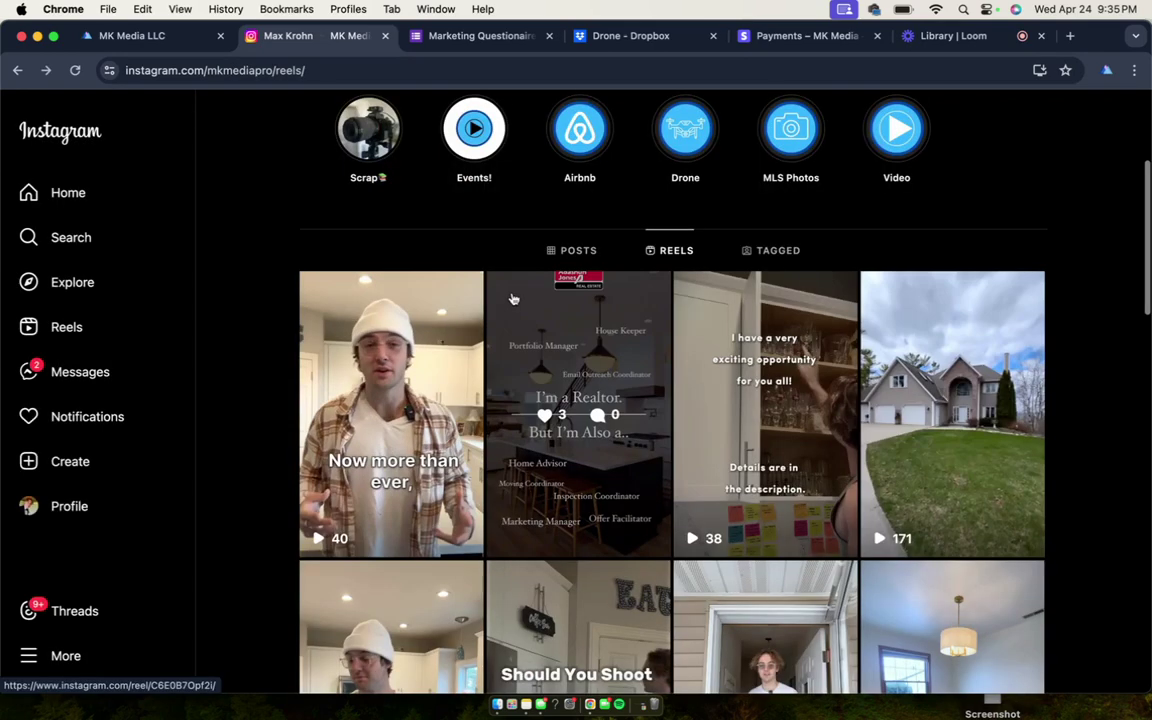
click(74, 373)
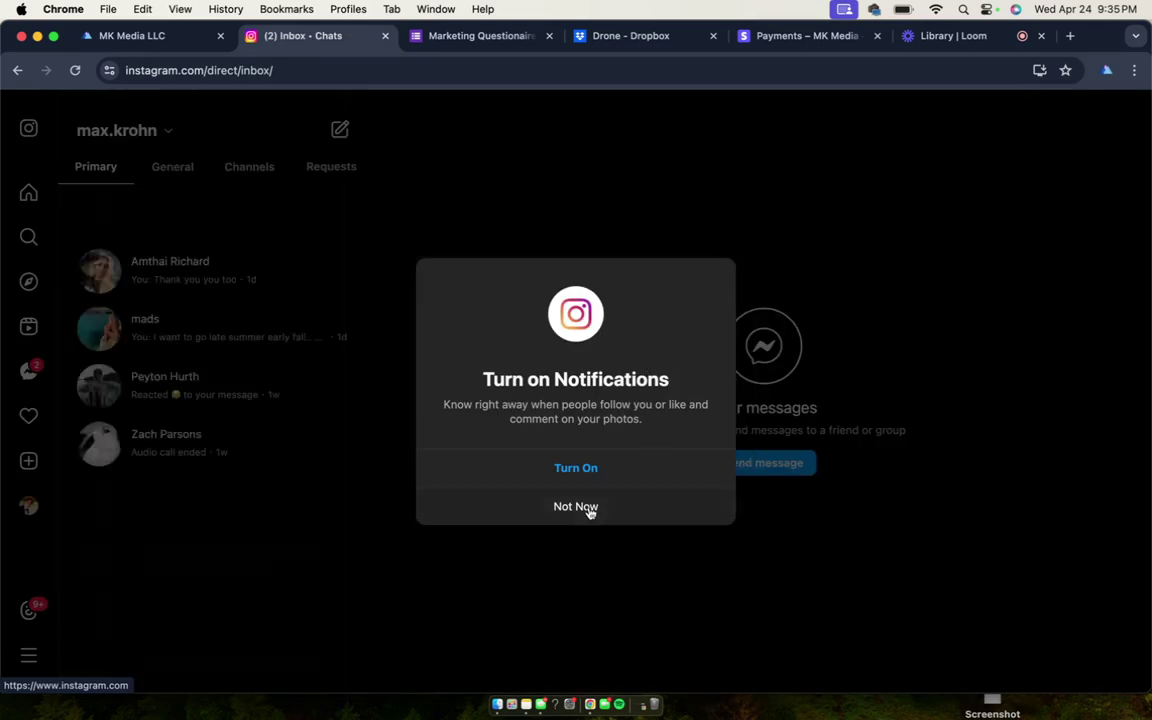
click(587, 508)
click(279, 235)
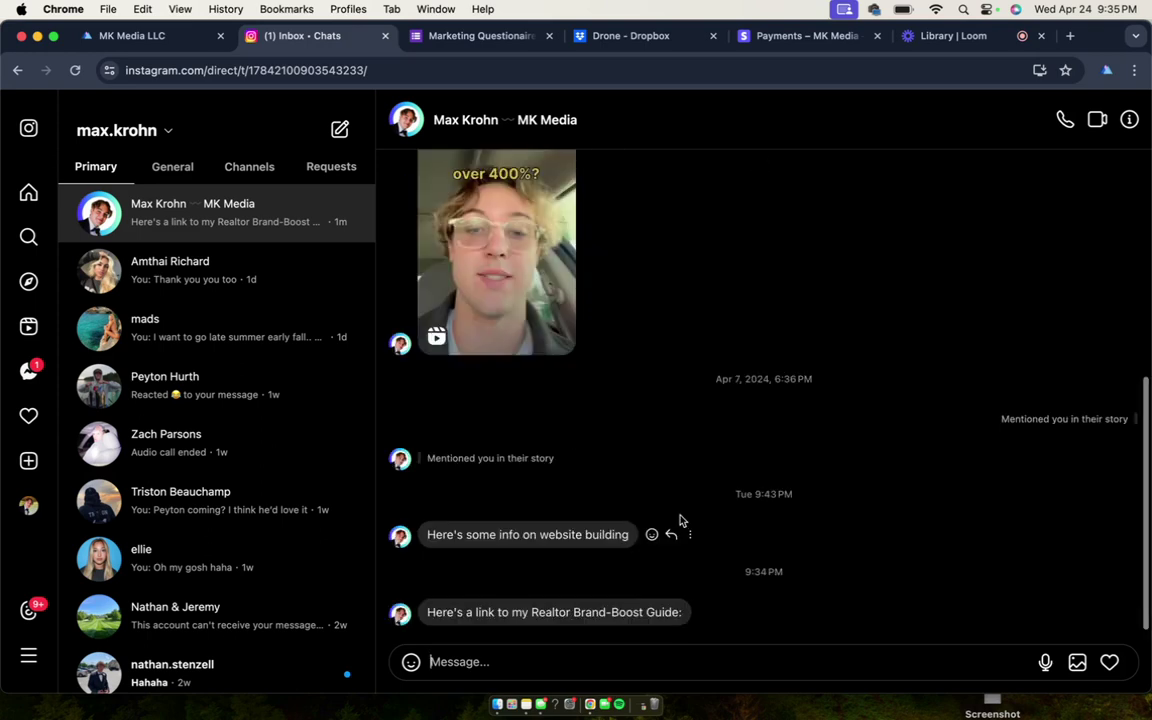
drag(455, 612, 674, 612)
click(778, 564)
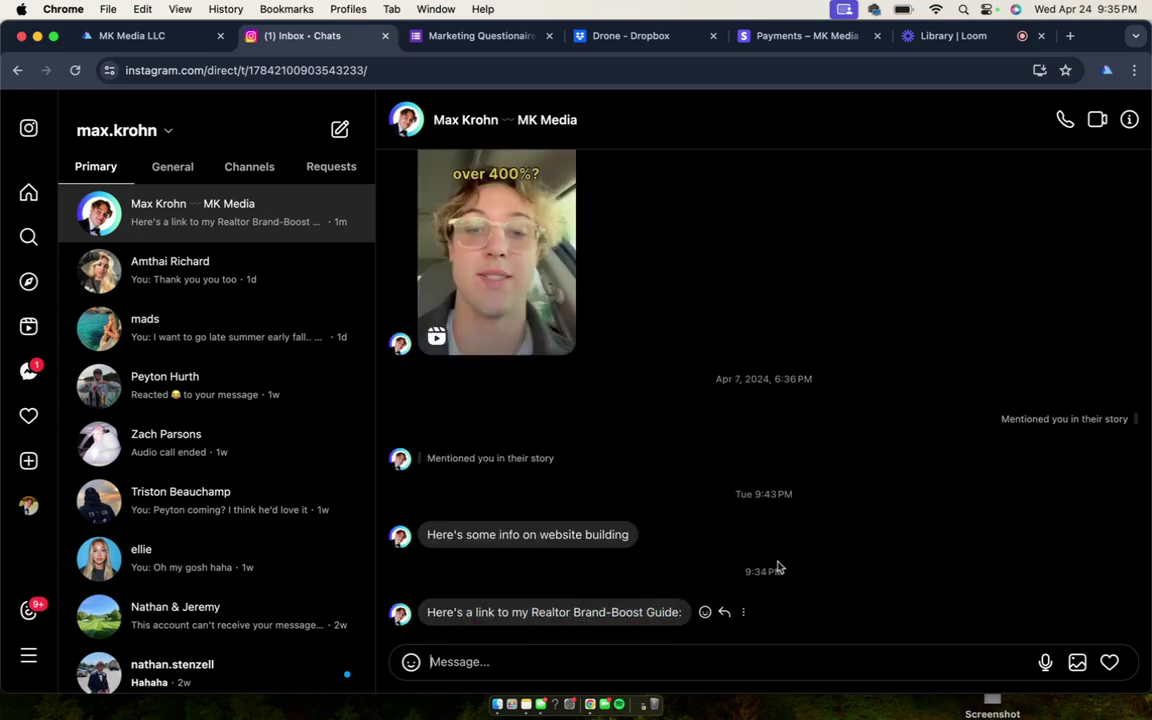
Step: Switch to the HighLevel workflow and open its builder
click(150, 36)
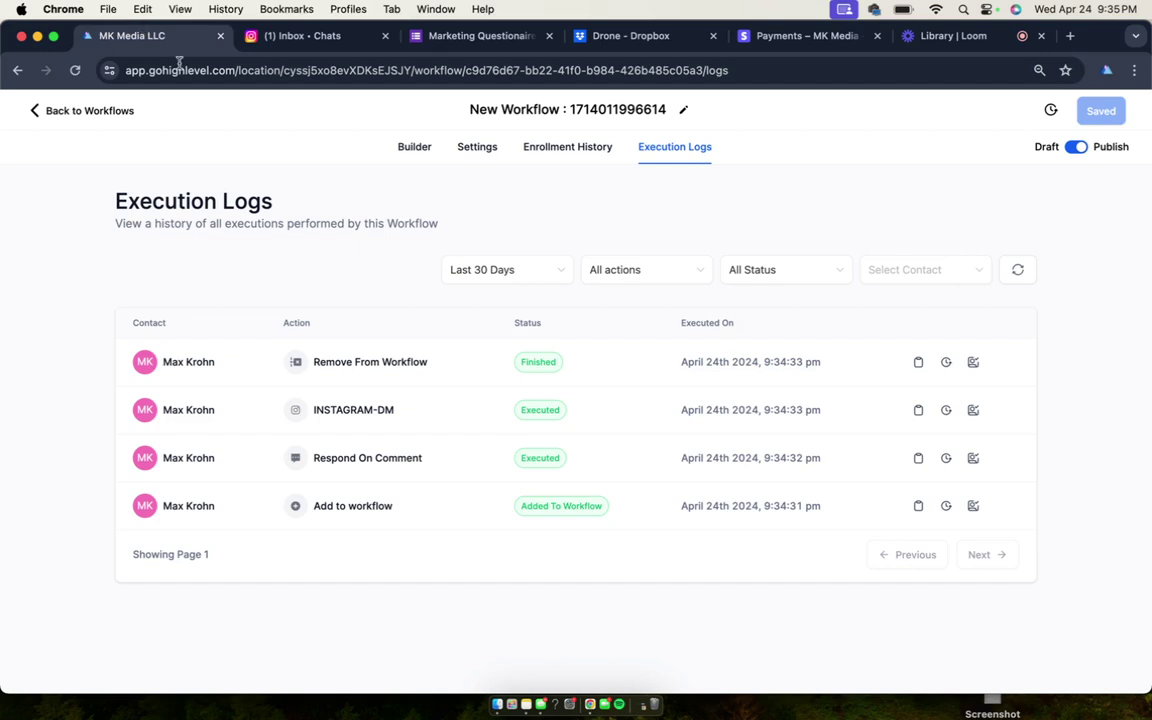
click(414, 145)
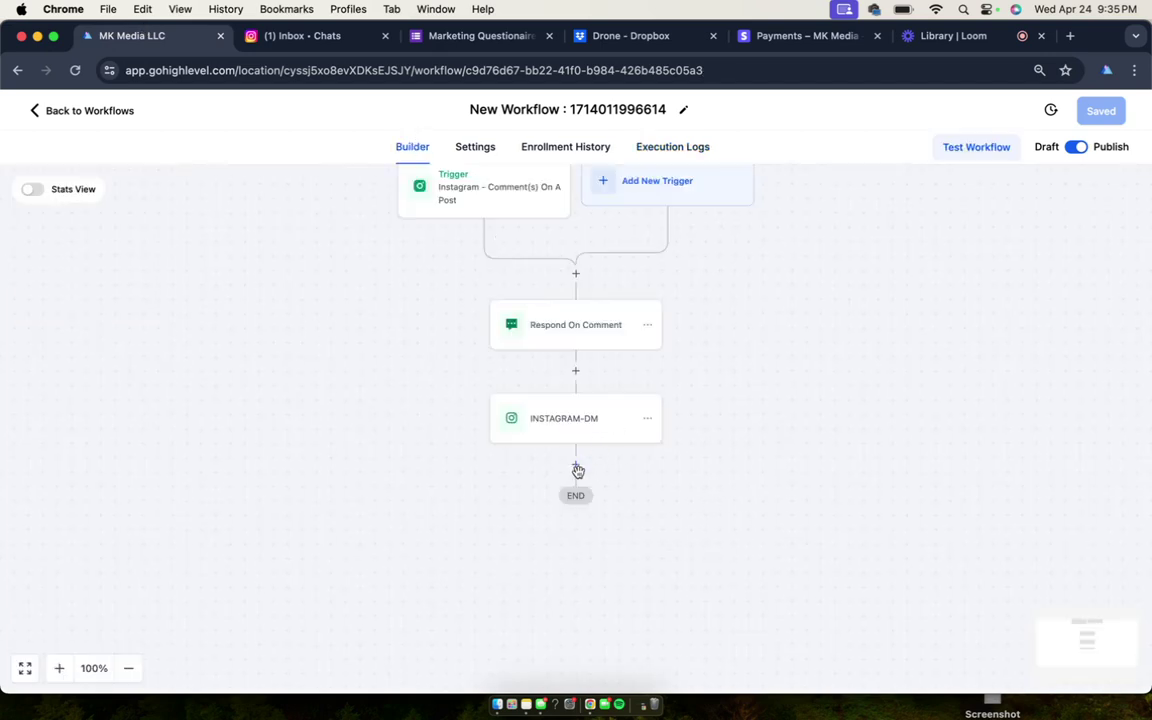
click(577, 467)
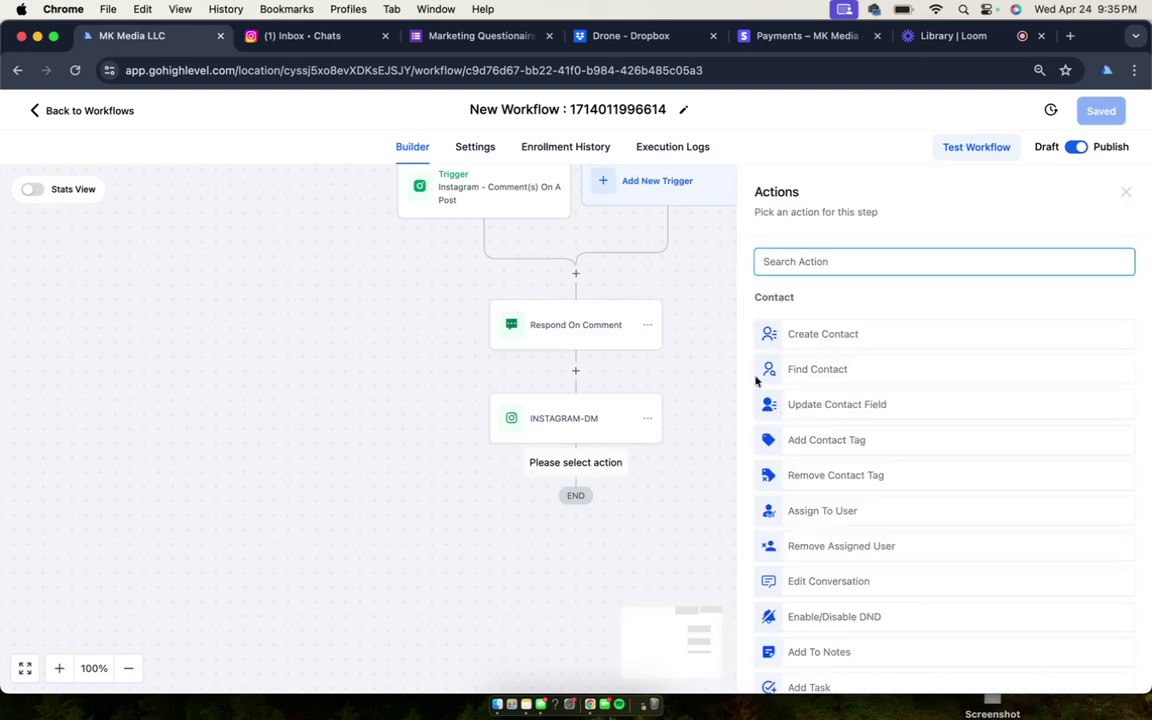
scroll(910, 426, down, 20)
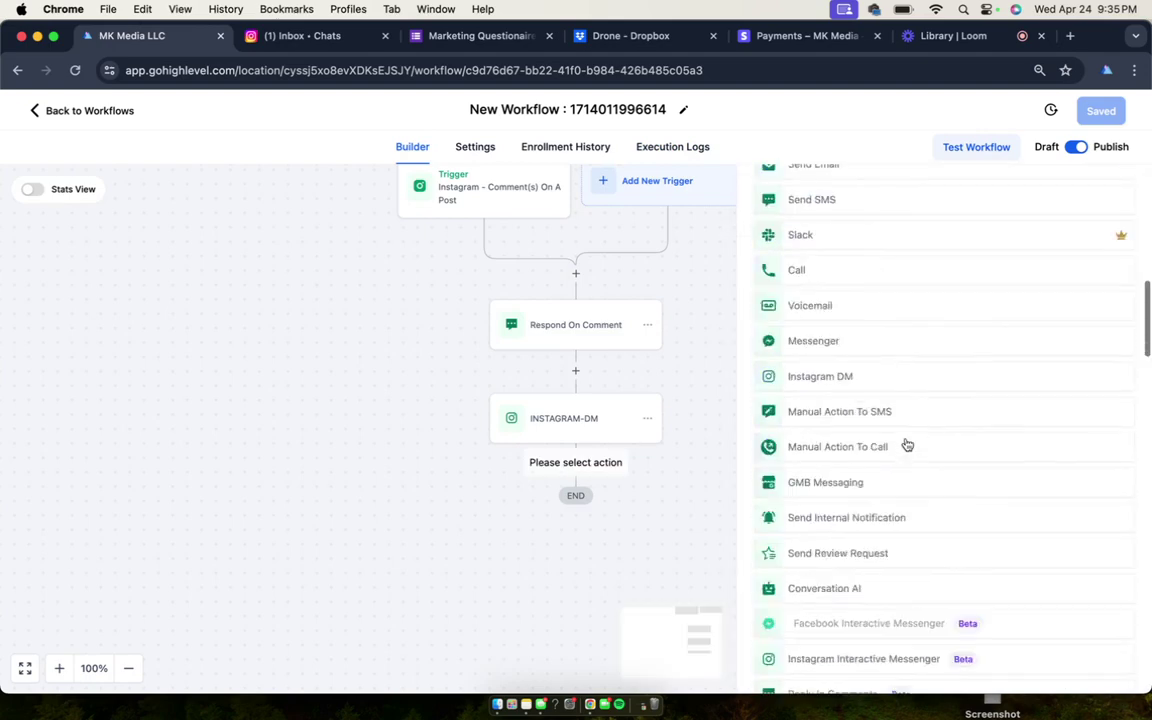
scroll(907, 444, up, 5)
scroll(907, 444, up, 12)
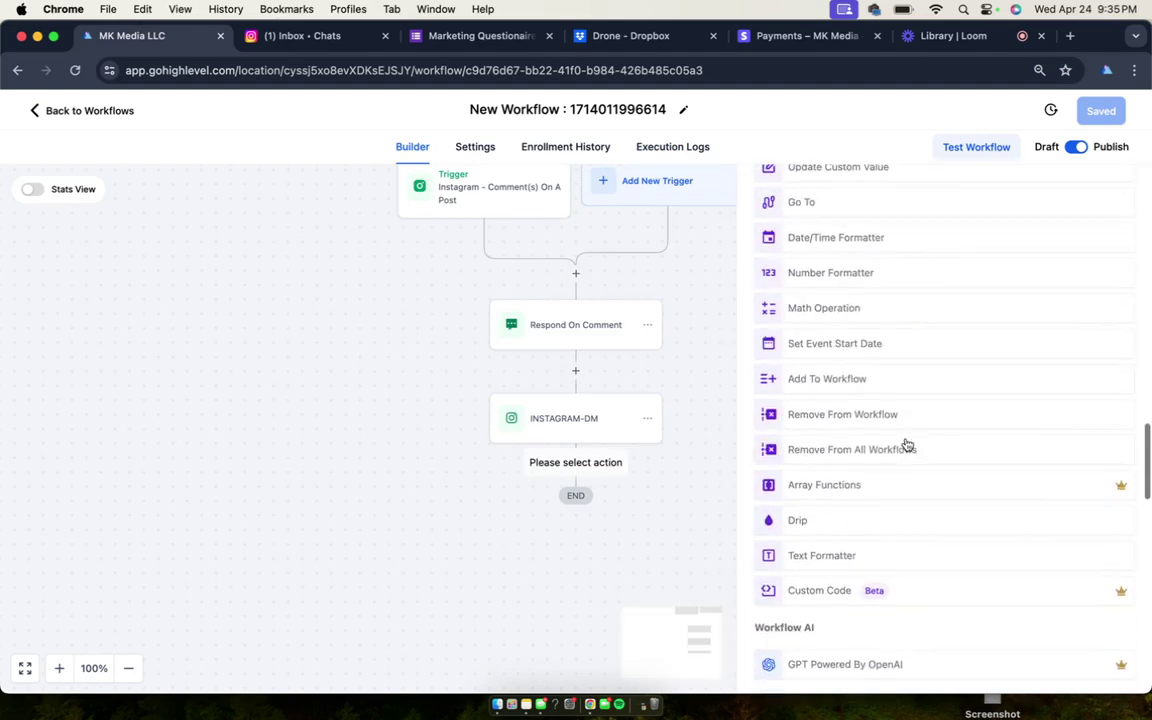
click(858, 464)
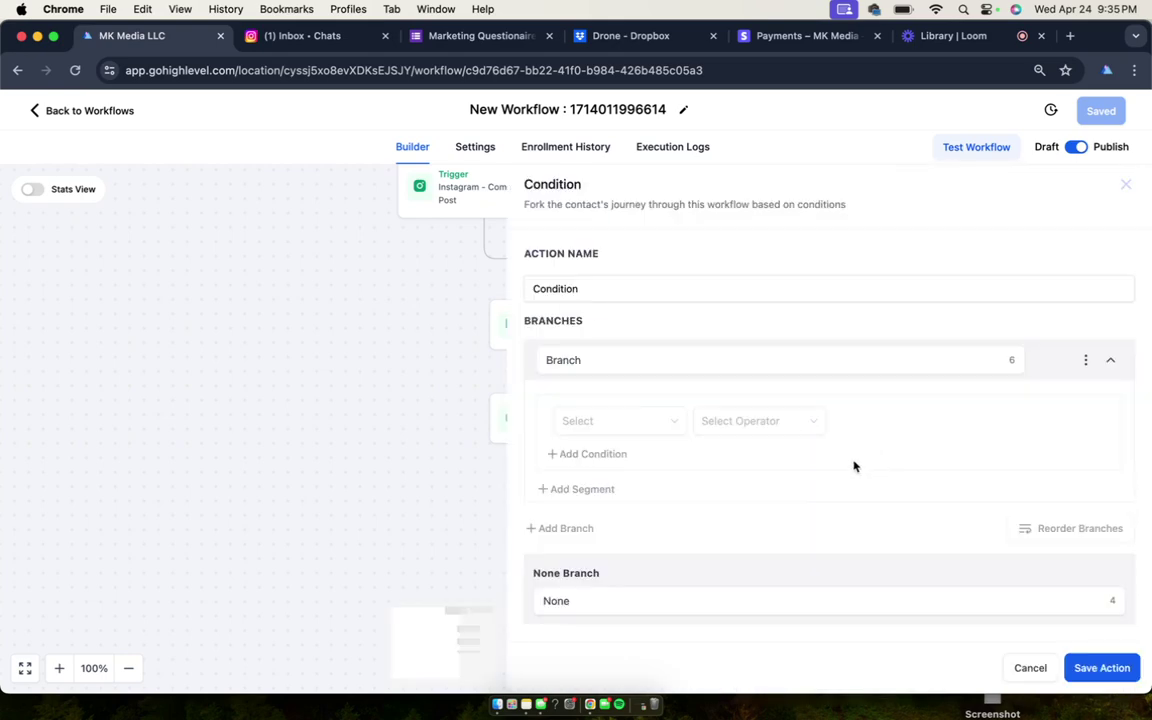
click(624, 428)
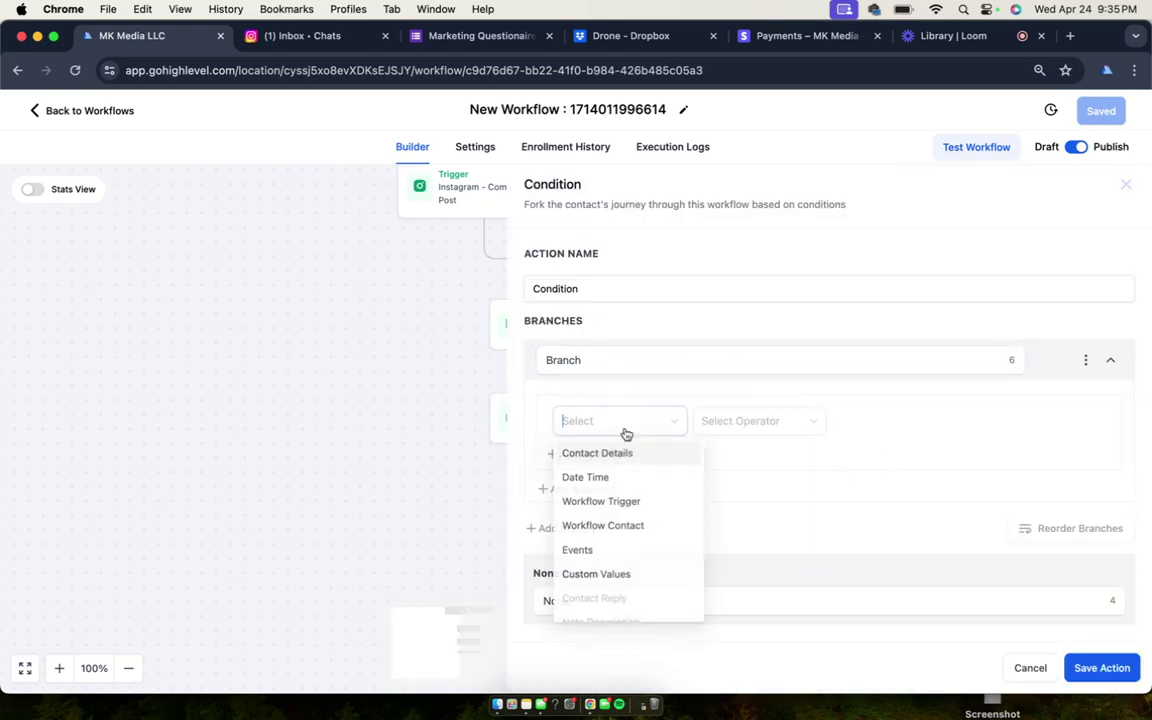
click(663, 528)
click(789, 429)
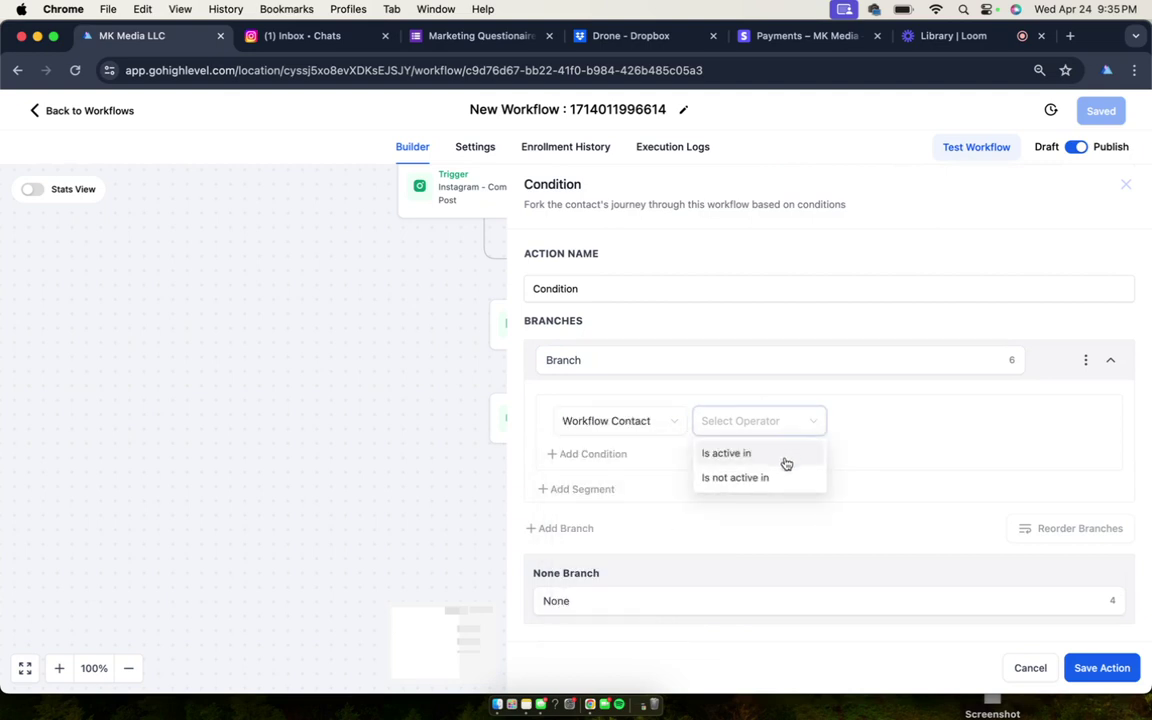
click(643, 427)
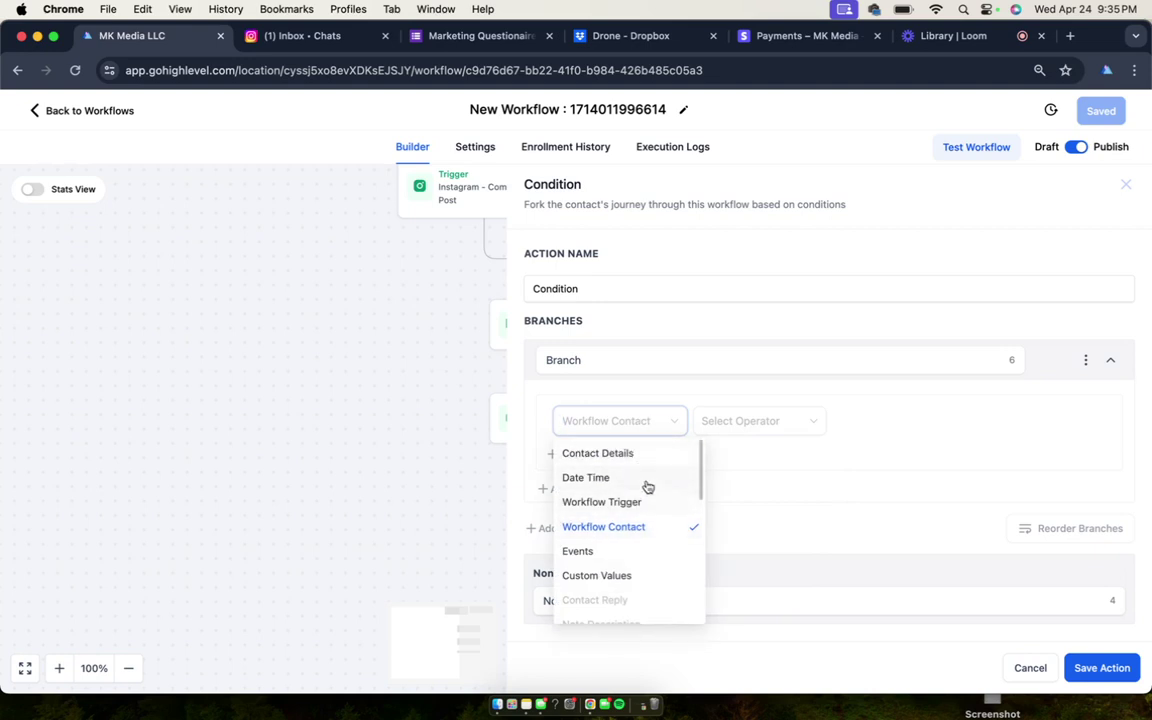
click(663, 461)
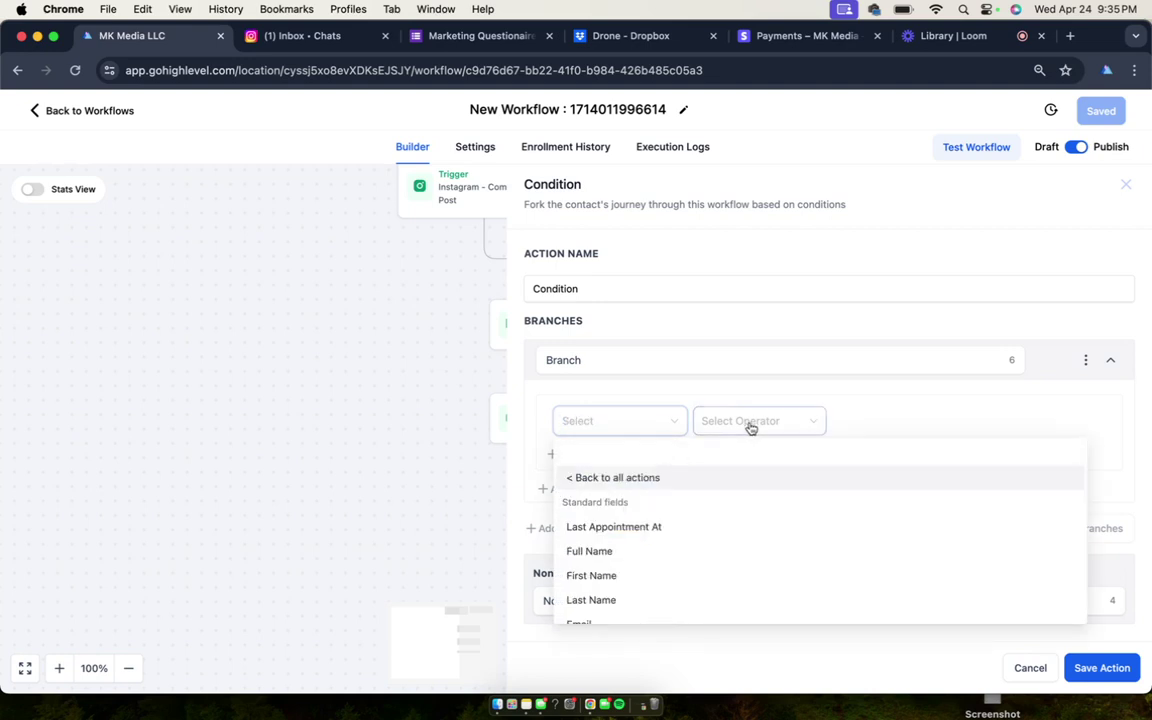
scroll(703, 522, down, 4)
scroll(703, 527, down, 5)
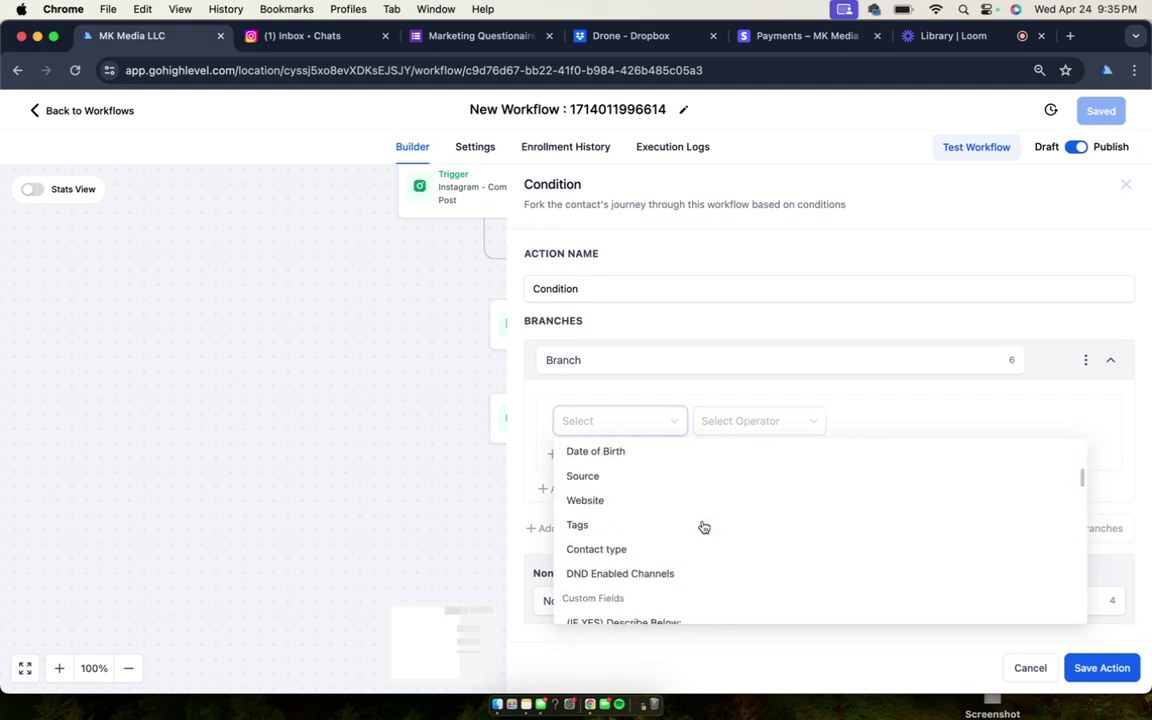
scroll(703, 527, up, 5)
scroll(703, 527, up, 3)
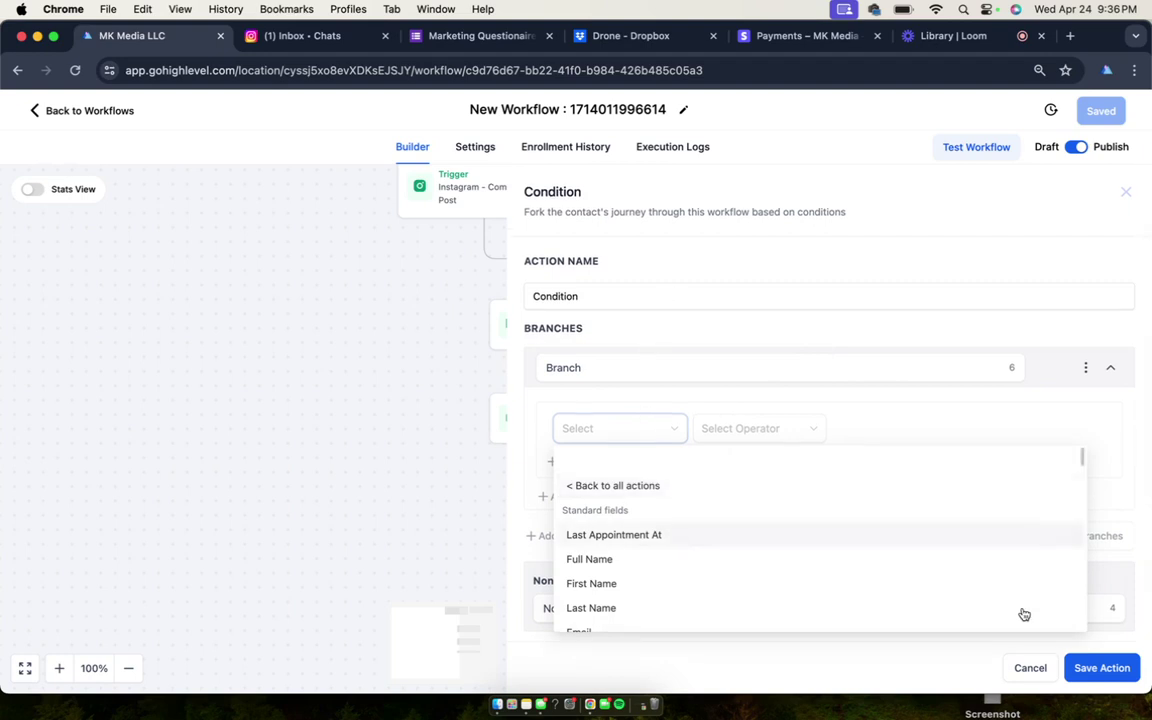
click(1030, 668)
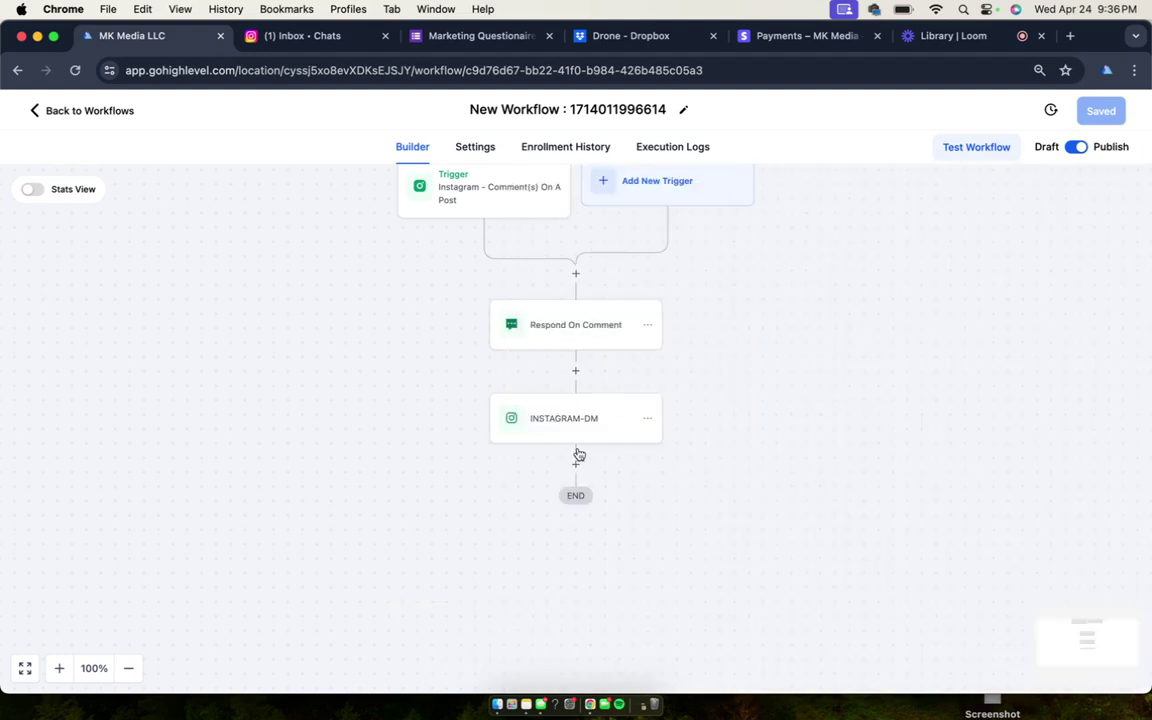
Step: Add a Wait action directly after the INSTAGRAM-DM step
click(575, 464)
scroll(855, 425, down, 15)
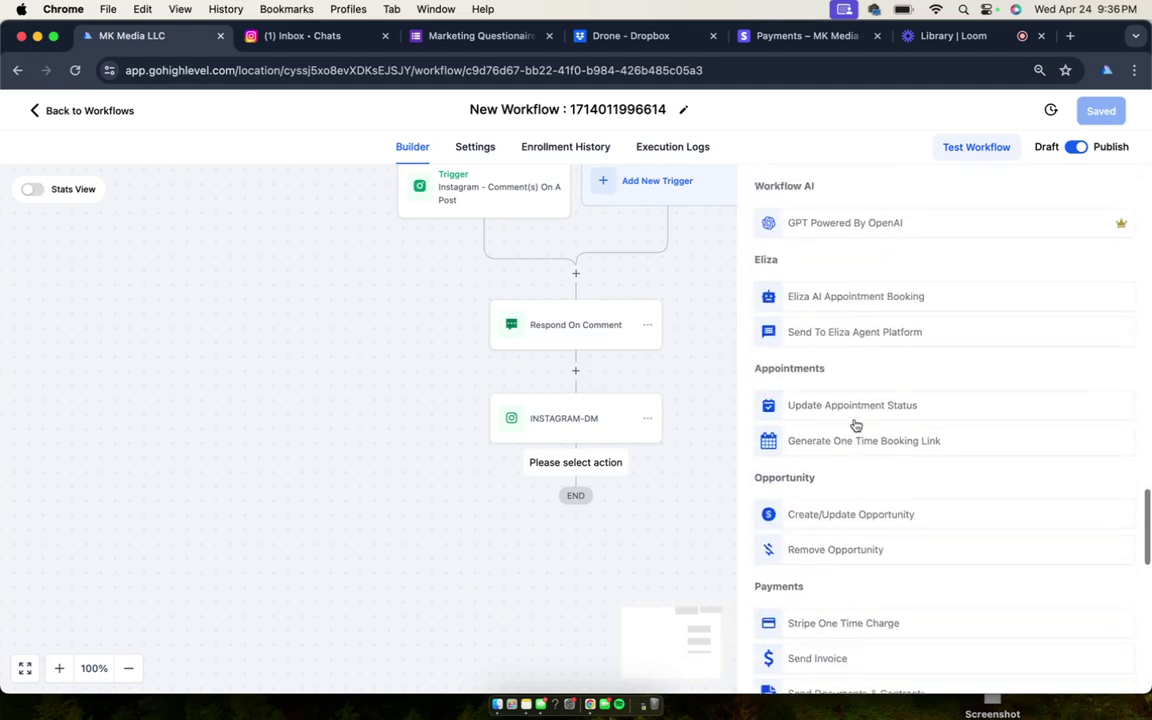
scroll(855, 425, up, 6)
scroll(855, 425, up, 3)
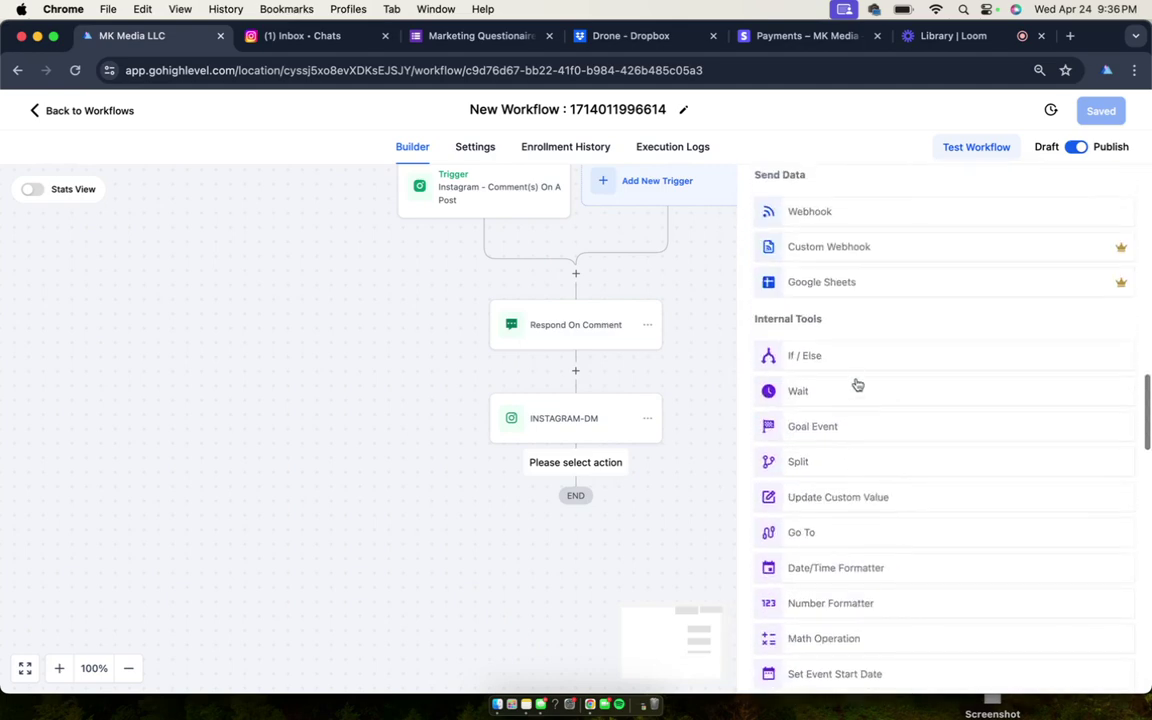
click(856, 389)
Step: Make the Wait action hold for a Contact Reply to the INSTAGRAM-DM step
click(642, 360)
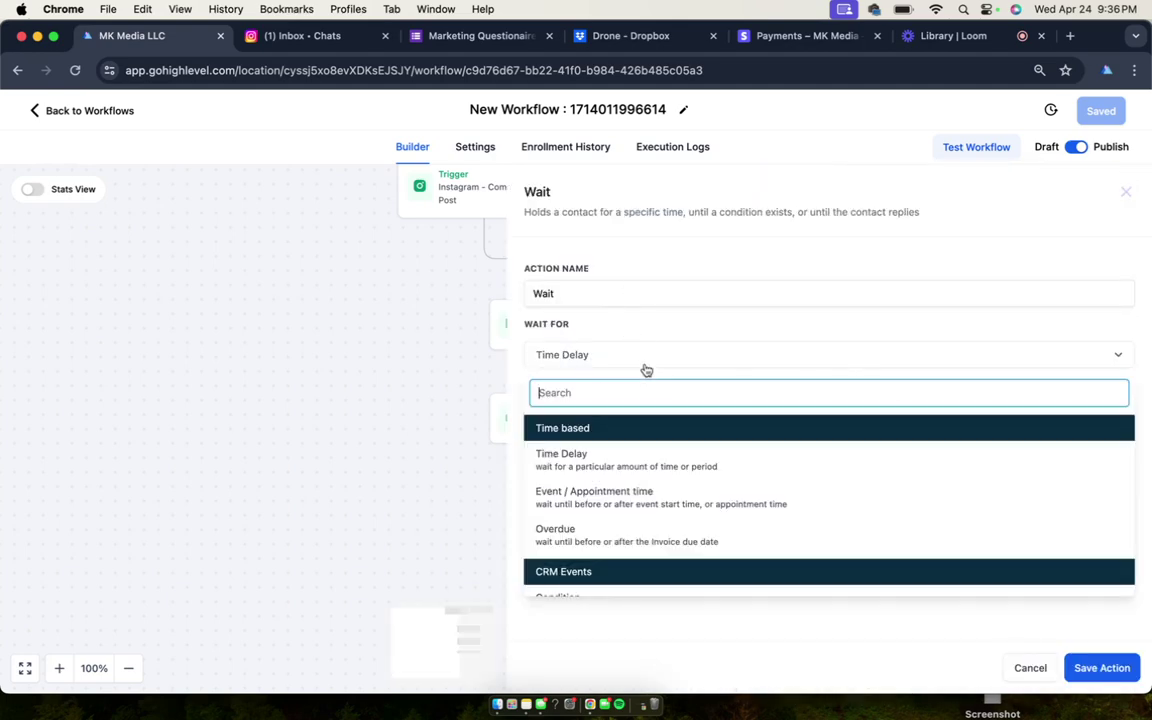
scroll(642, 518, down, 2)
scroll(650, 510, down, 1)
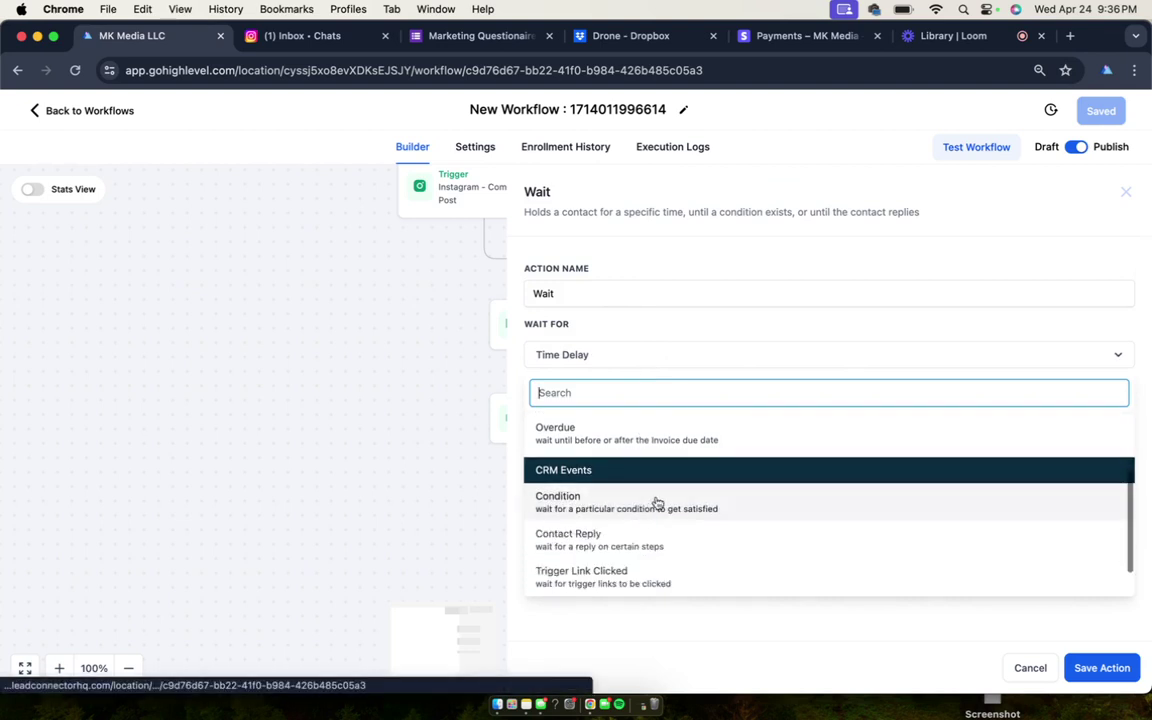
click(656, 568)
click(670, 358)
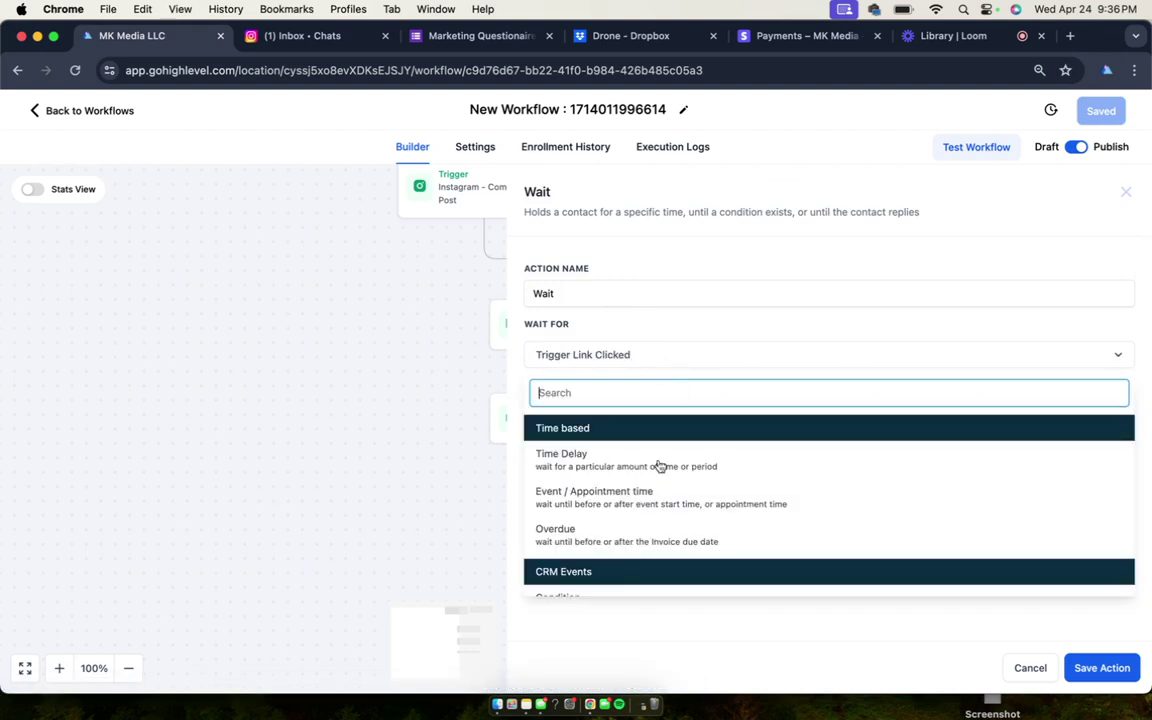
scroll(658, 465, down, 3)
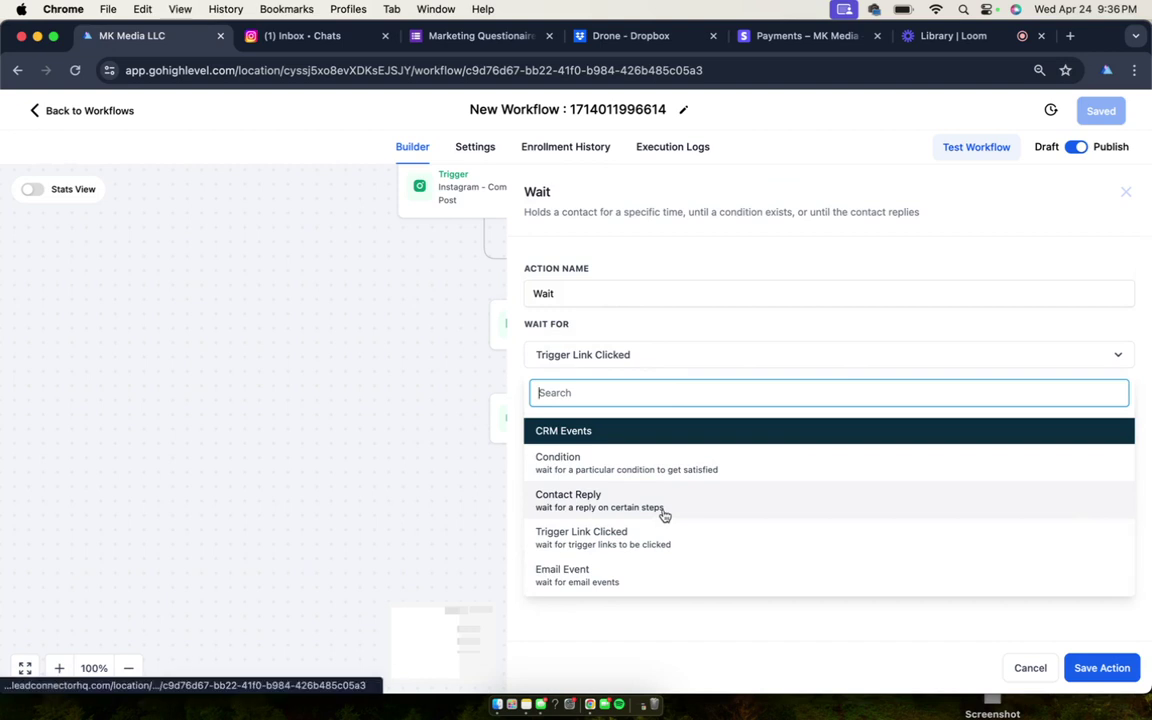
click(645, 499)
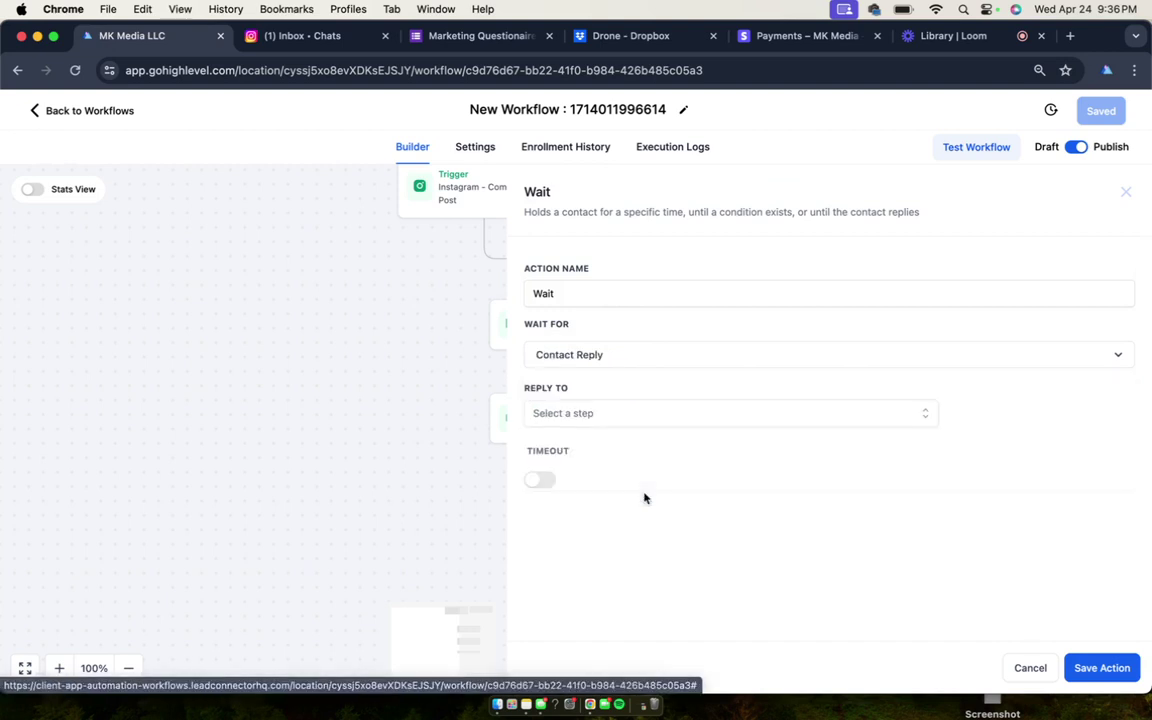
click(669, 410)
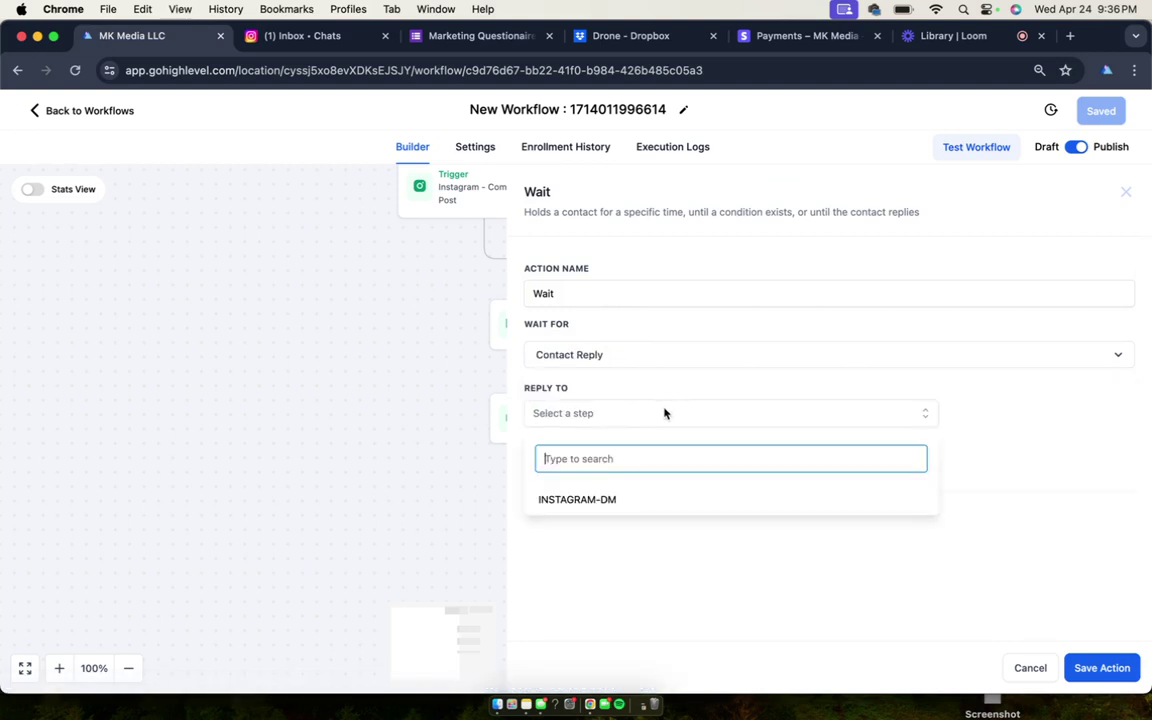
click(622, 503)
click(1098, 626)
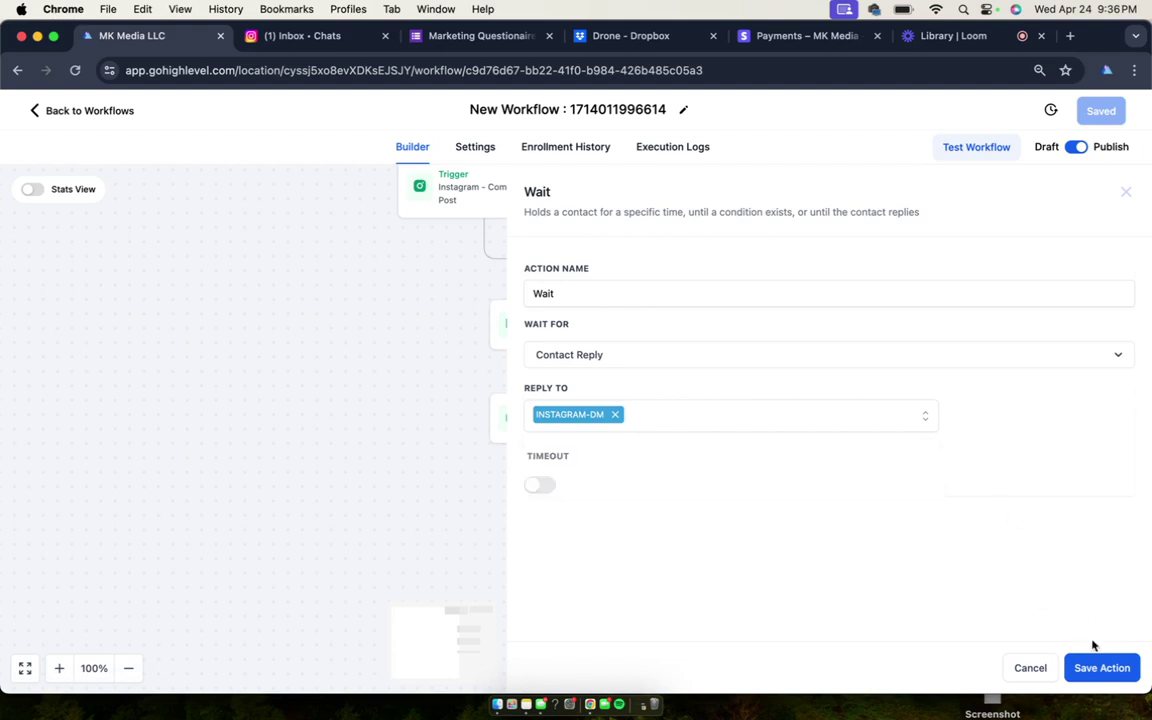
Step: Enable the Wait action's timeout and set it to 1 day
click(539, 484)
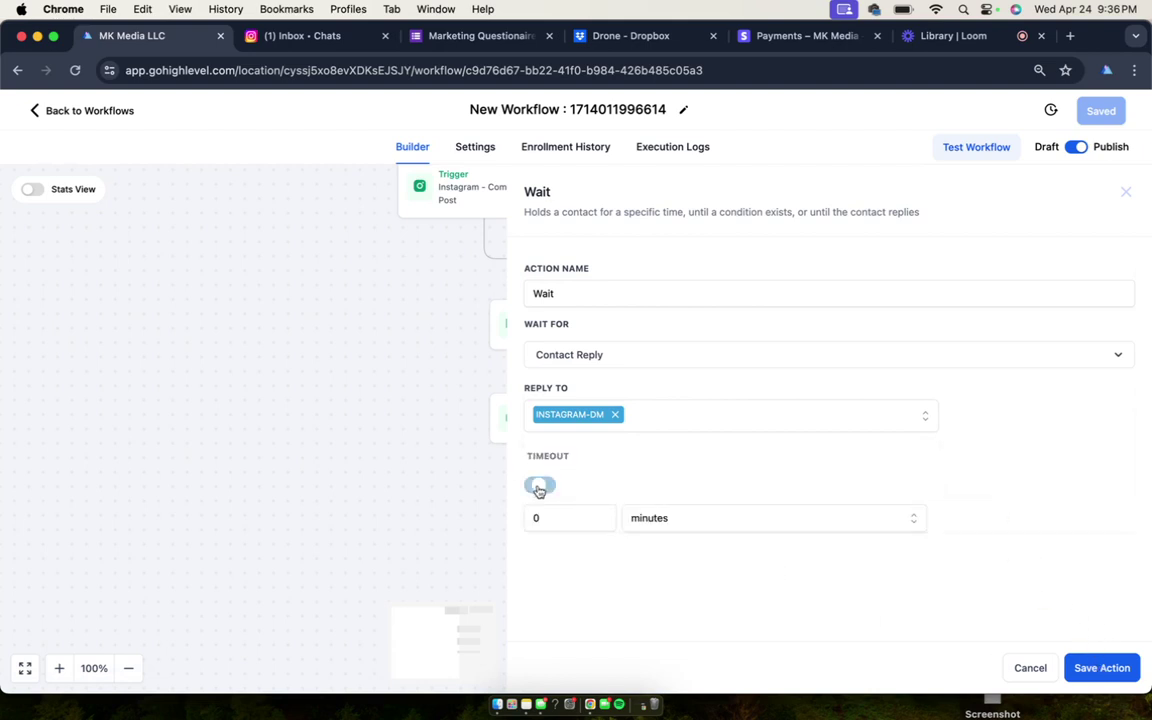
click(580, 524)
text(1)
click(643, 540)
click(649, 518)
click(657, 551)
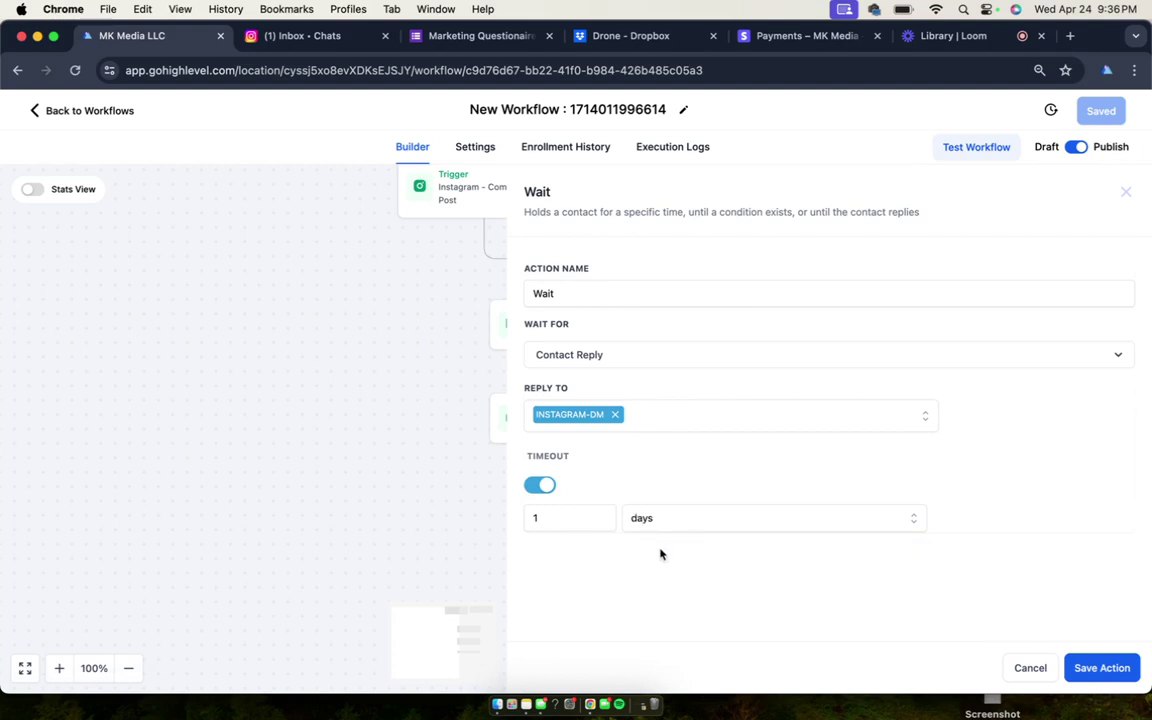
Step: Rename the Wait action "Wait for reply or 1d" and save it
click(703, 301)
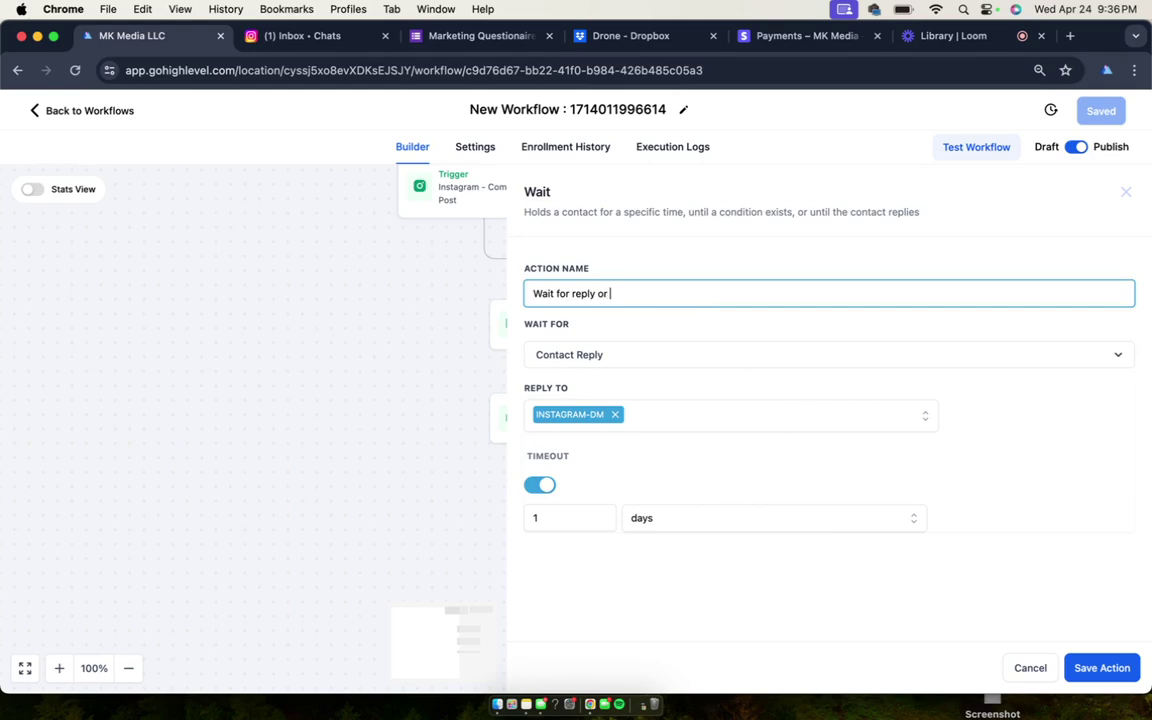
click(1101, 706)
click(1111, 675)
click(1105, 670)
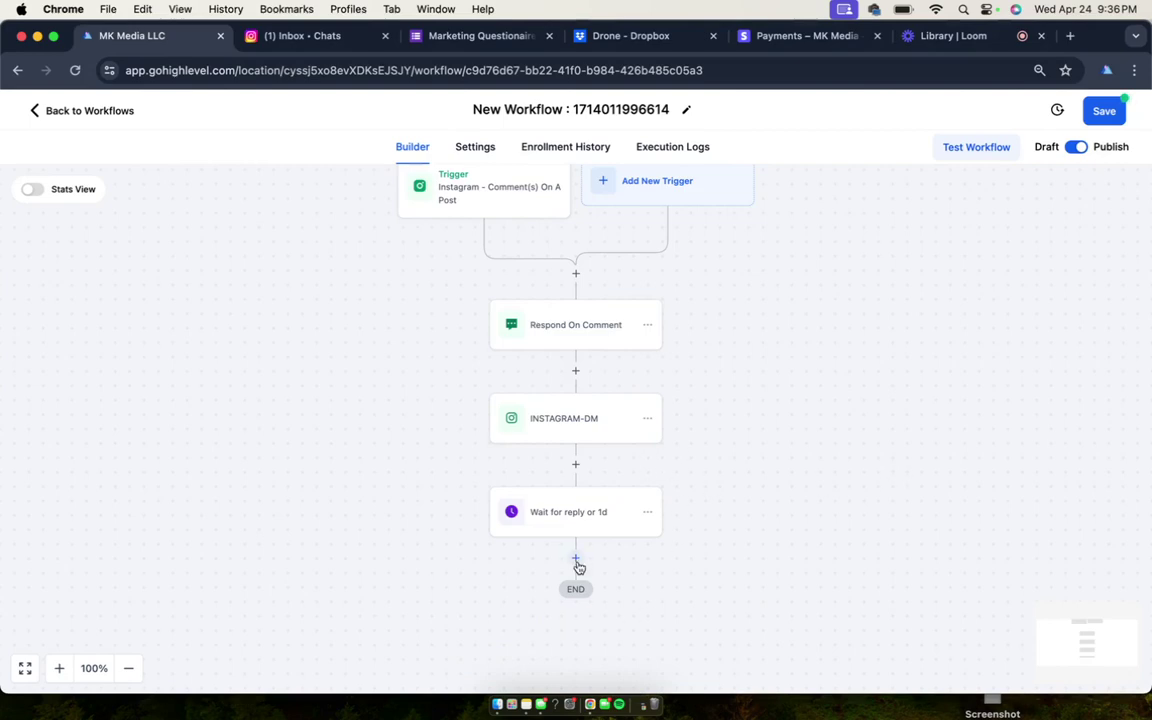
Step: Add an If / Else action after the "Wait for reply or 1d" step
click(575, 557)
scroll(867, 388, down, 10)
scroll(867, 388, down, 10)
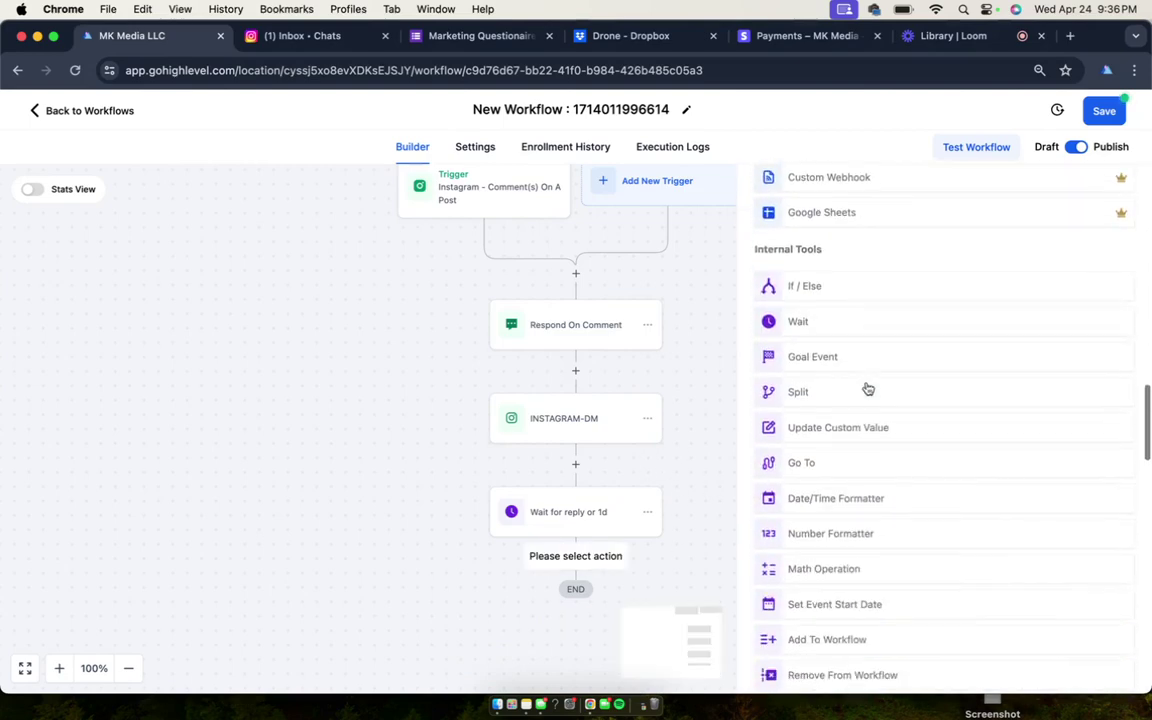
click(828, 260)
Step: Name the If / Else action "Replied?" and its first branch "Replied"
drag(604, 368, 510, 373)
text(Replie)
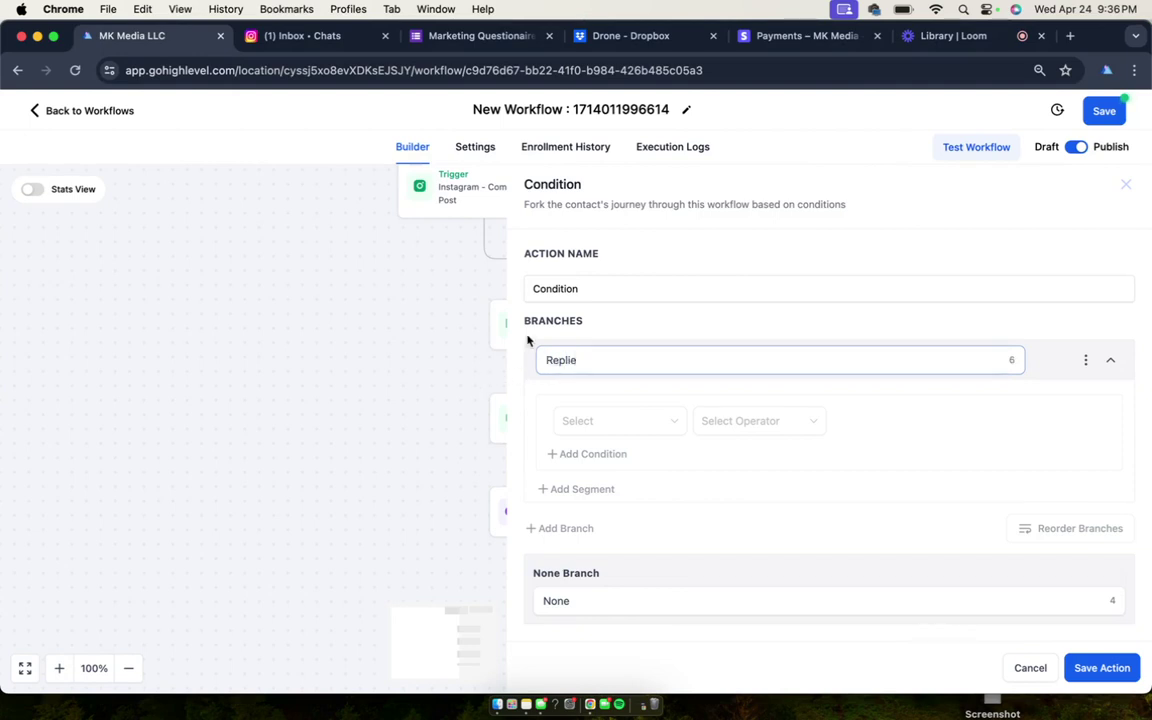
drag(581, 288, 473, 280)
text(Replied?)
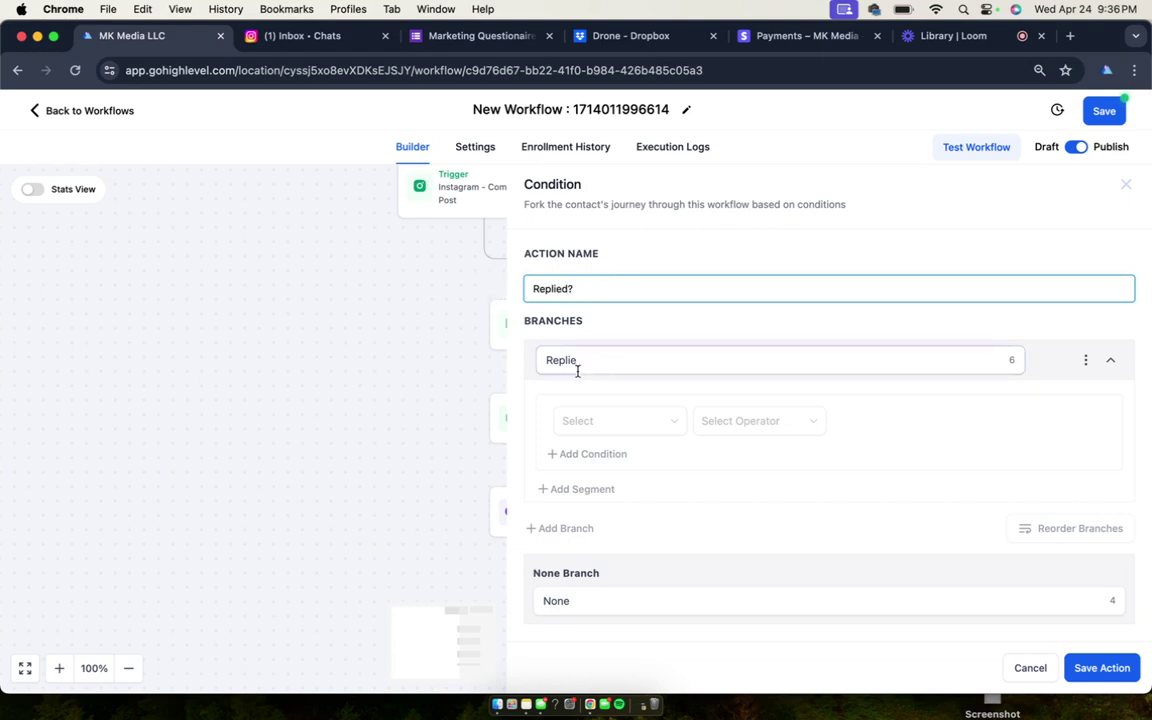
drag(568, 362, 540, 360)
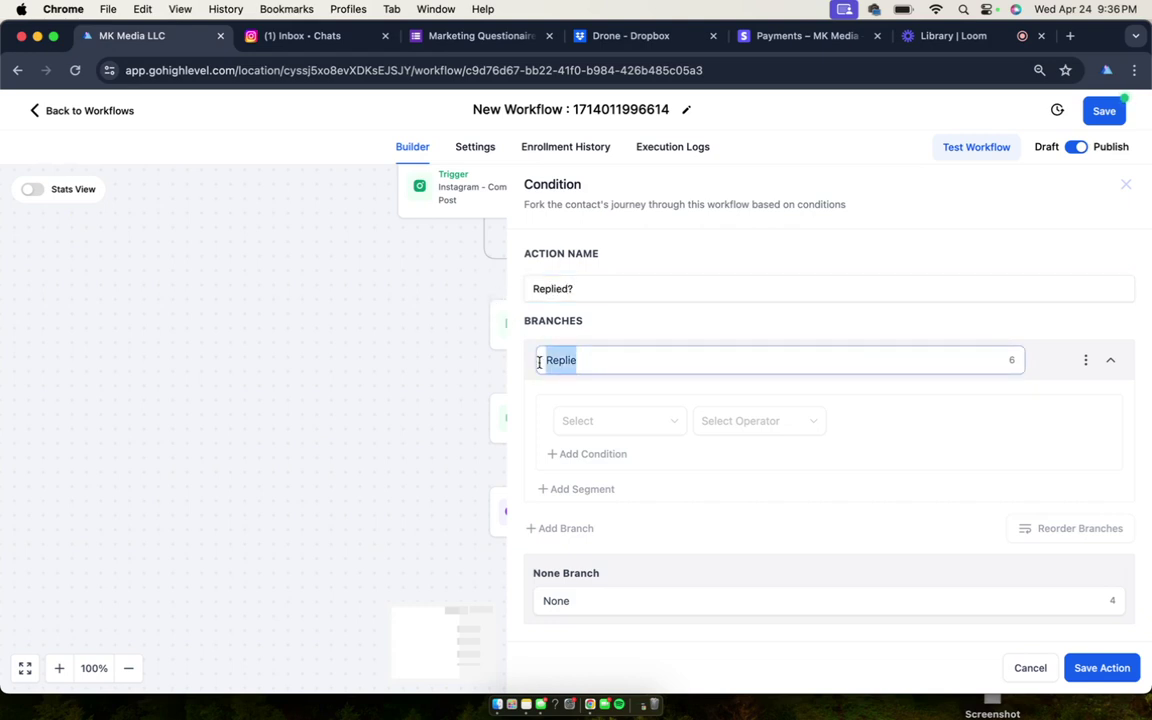
click(606, 361)
Step: Rename the None branch of the "Replied?" condition as "No Reply"
click(602, 599)
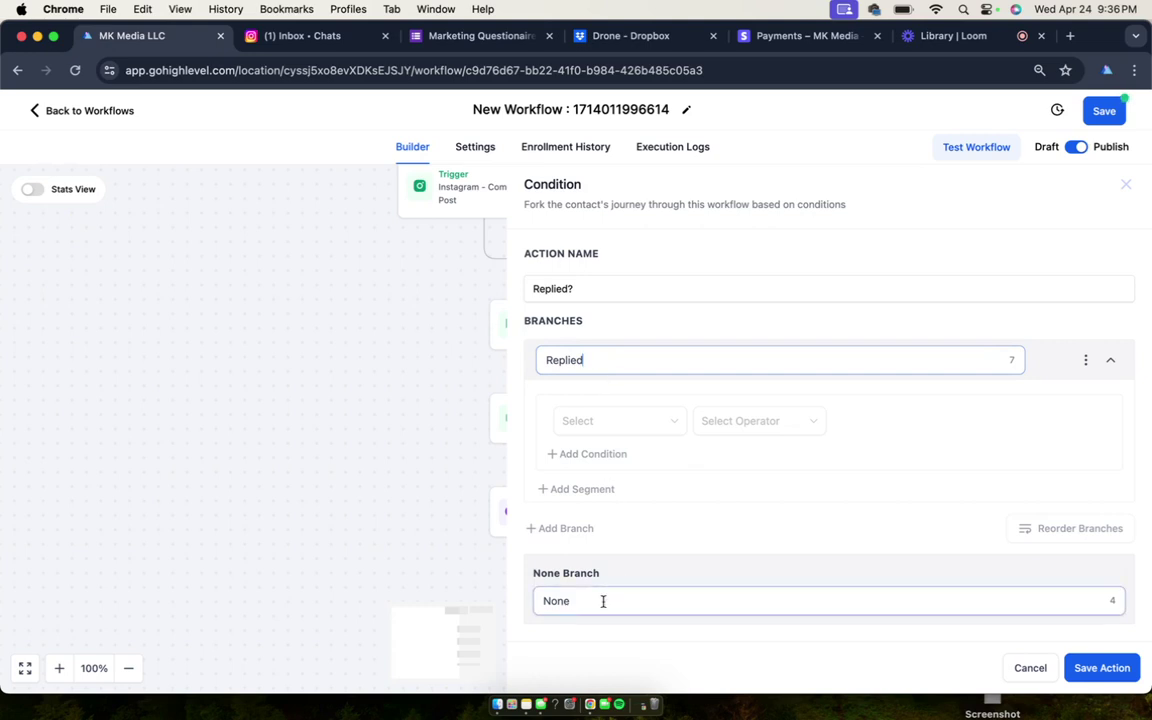
drag(599, 601, 540, 601)
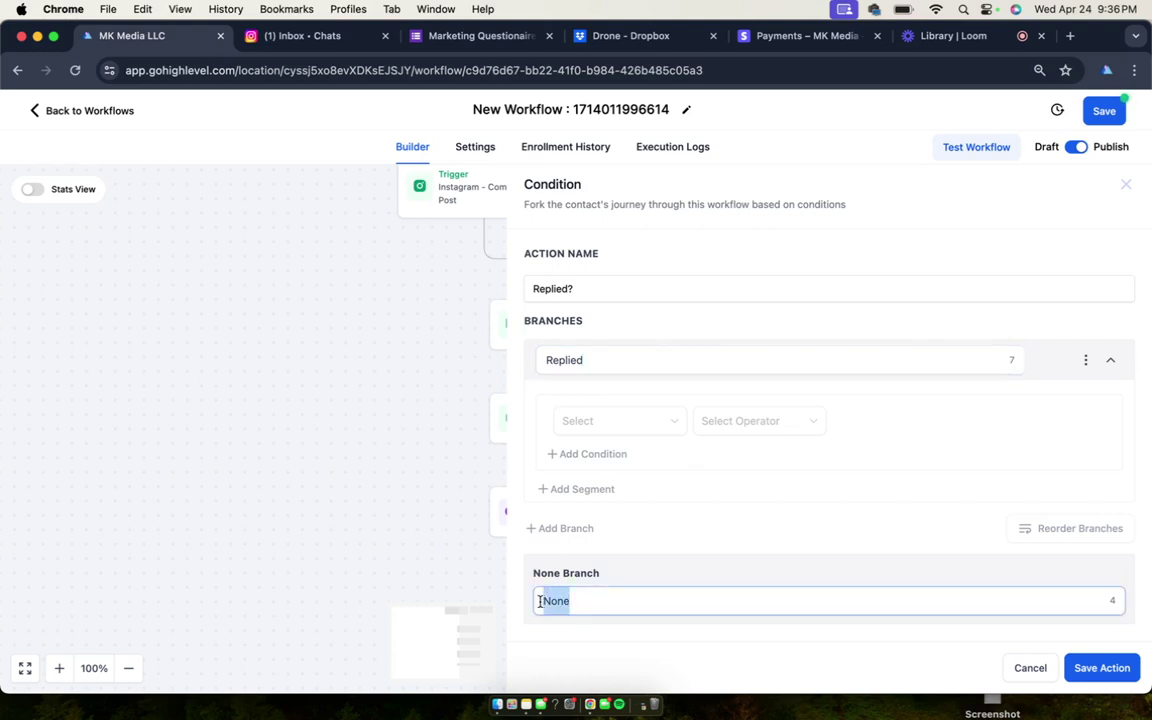
click(856, 424)
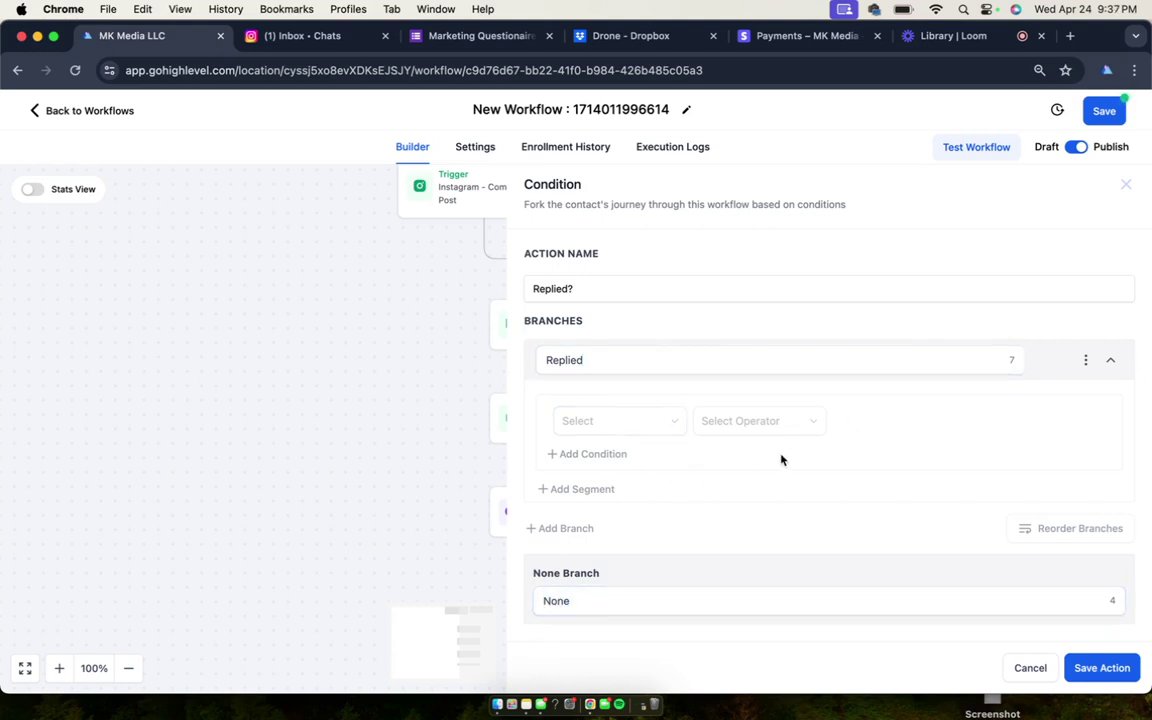
click(604, 604)
drag(604, 604, 534, 604)
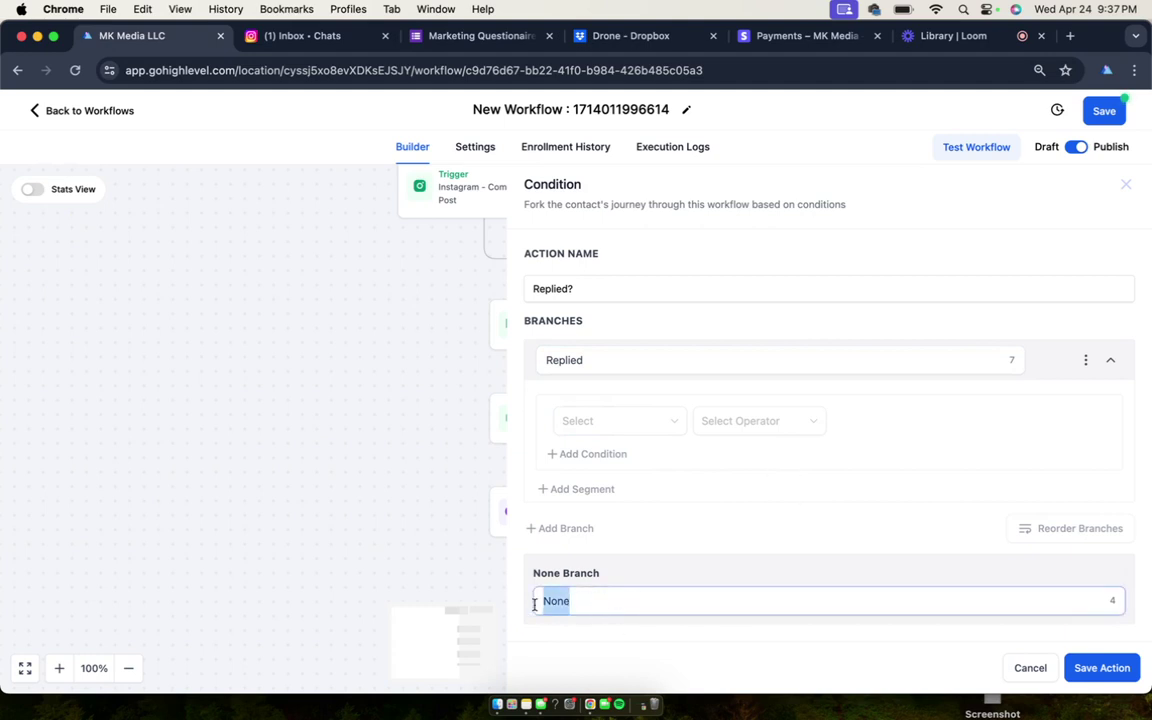
text(No)
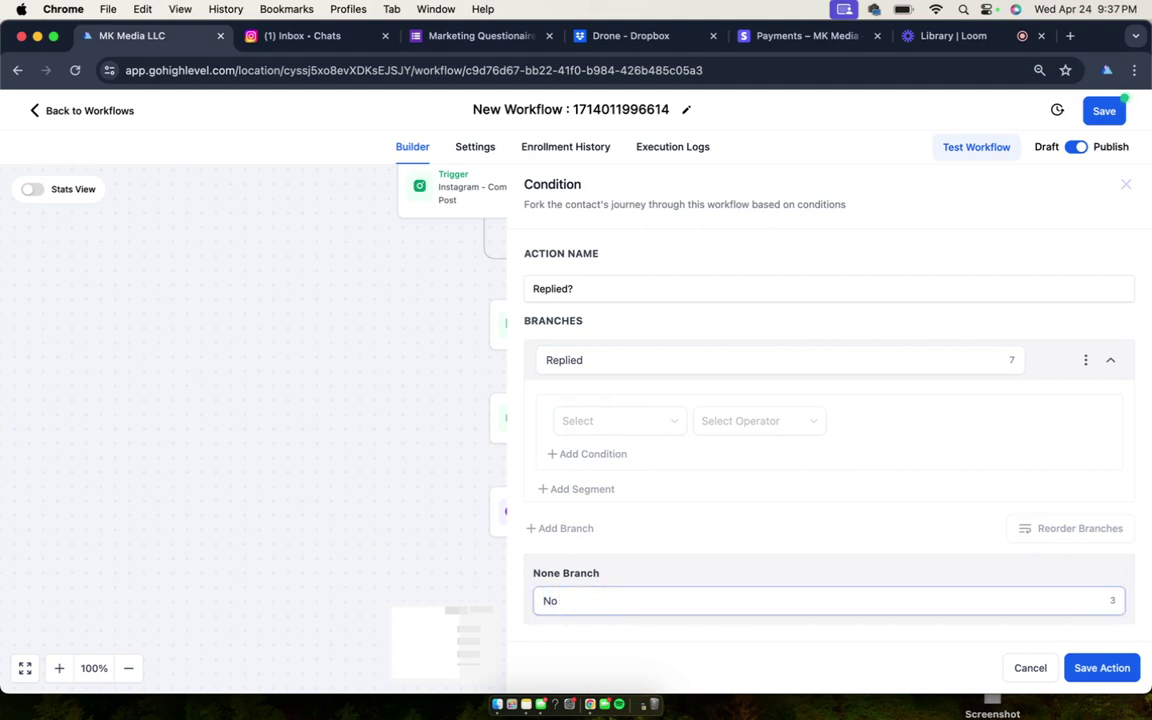
text( Reply)
Step: Set the Replied branch's condition to the contact reply option "Contact replied" being True, and save the condition
click(640, 411)
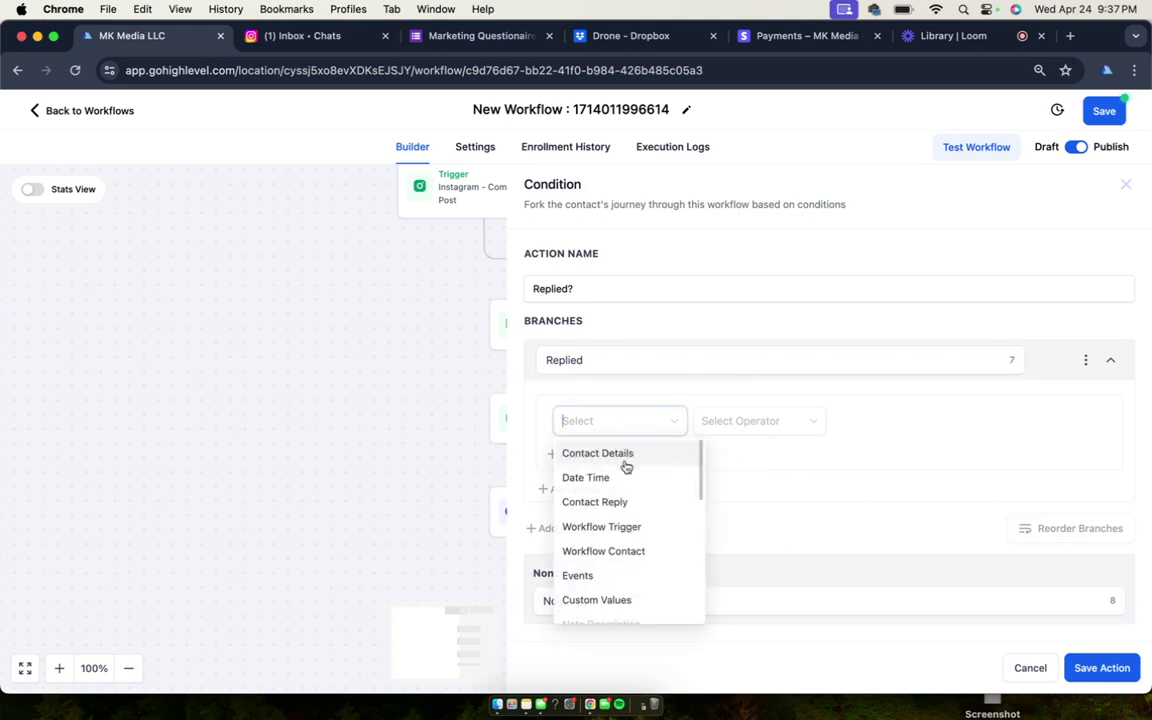
click(652, 504)
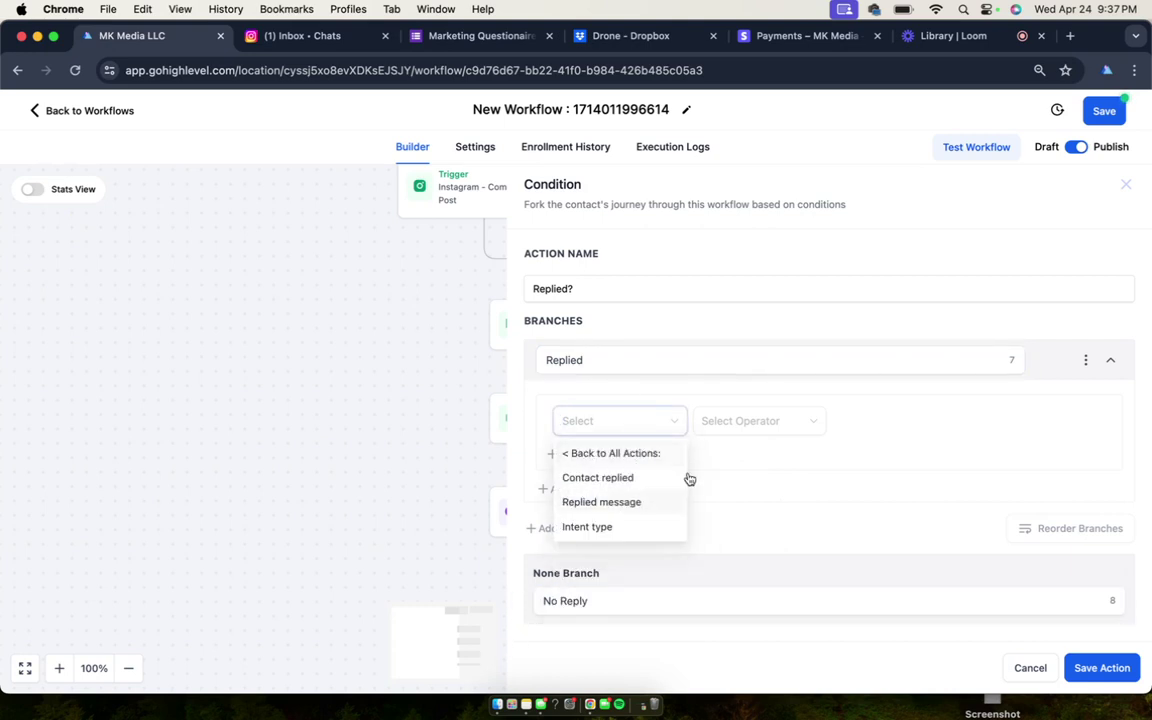
click(634, 478)
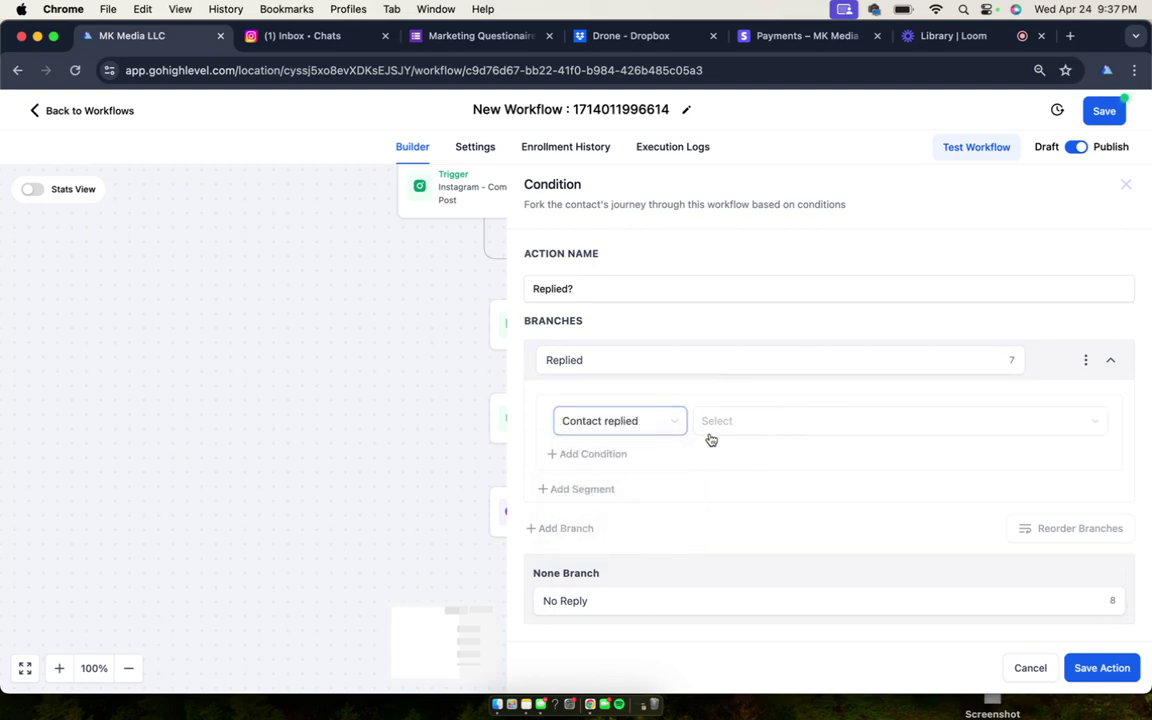
click(735, 425)
click(741, 459)
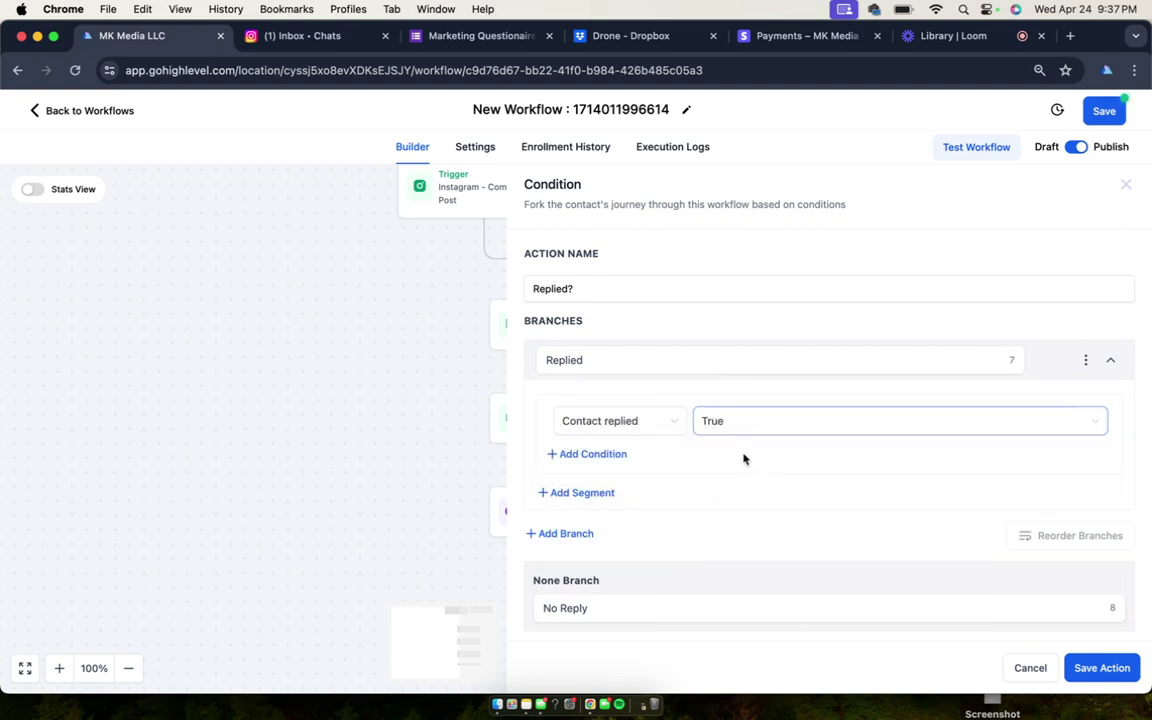
click(1099, 668)
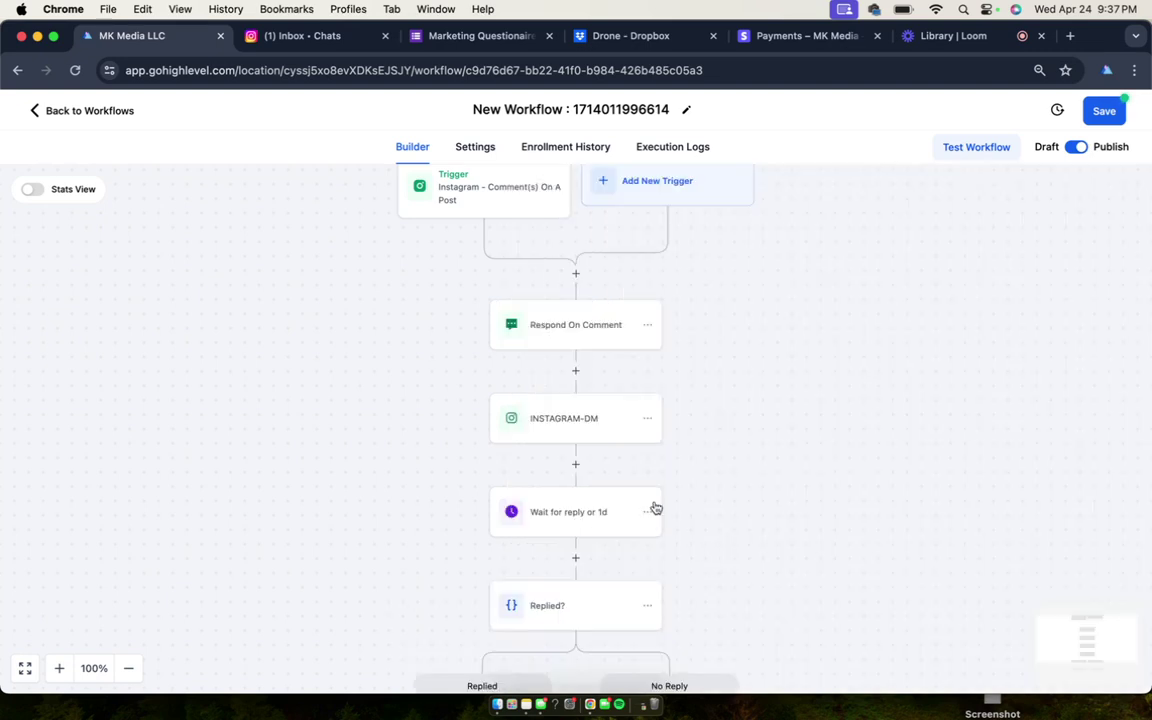
Step: Review the workflow sequence from the Instagram comment trigger down to the Replied and No Reply branches
scroll(656, 508, down, 2)
scroll(656, 508, down, 2)
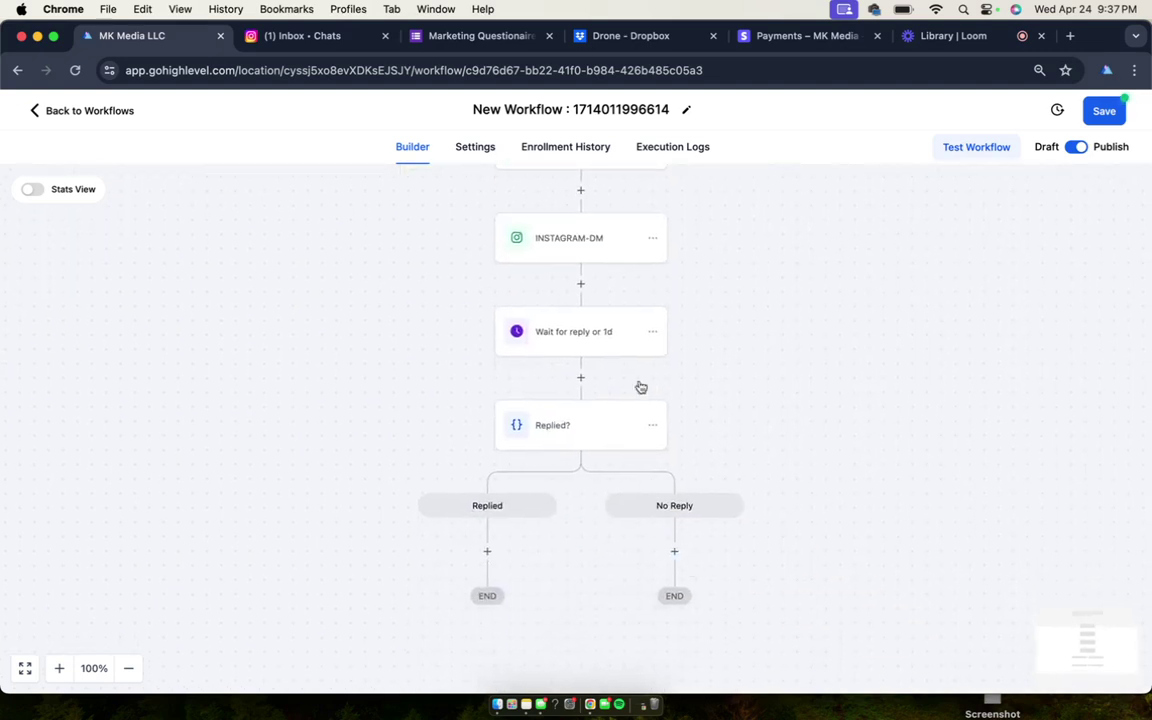
scroll(646, 320, up, 1)
scroll(646, 322, up, 1)
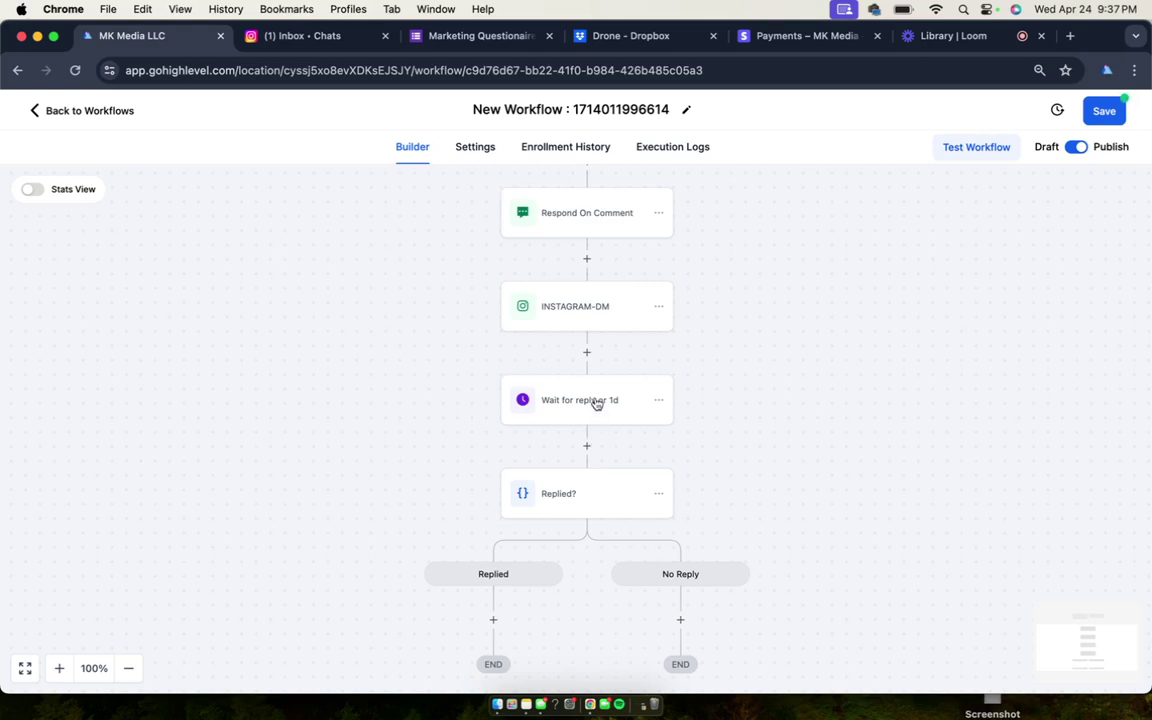
scroll(596, 404, up, 2)
scroll(596, 404, up, 3)
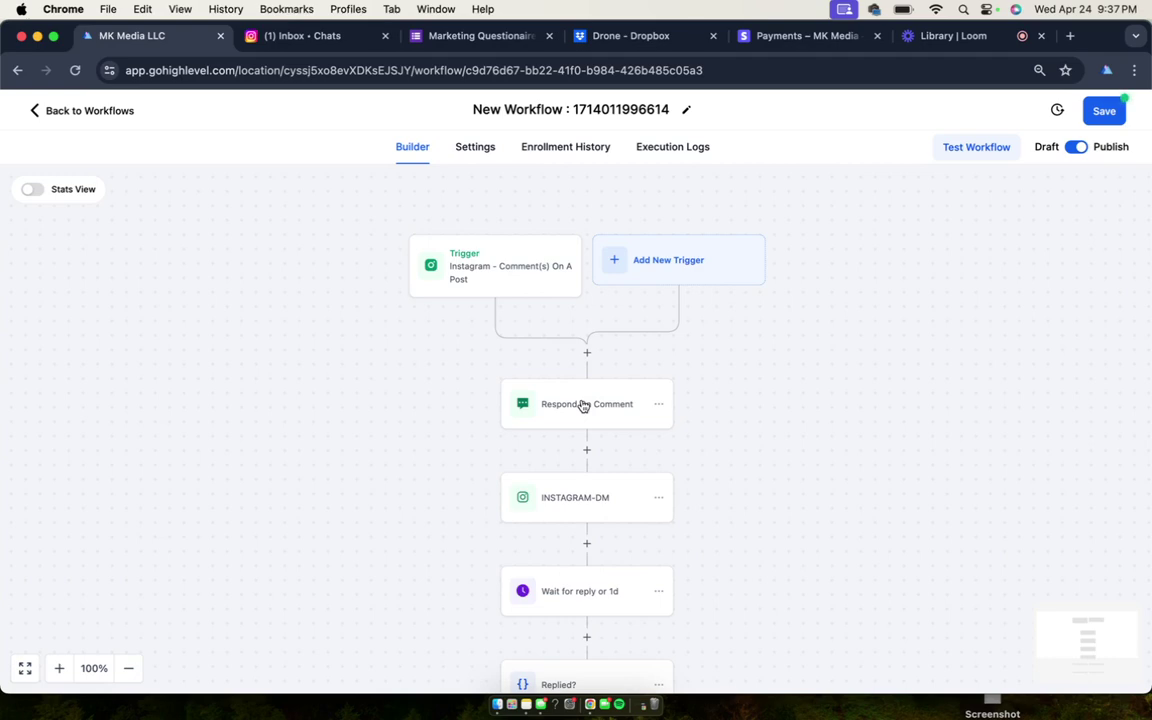
scroll(583, 405, down, 2)
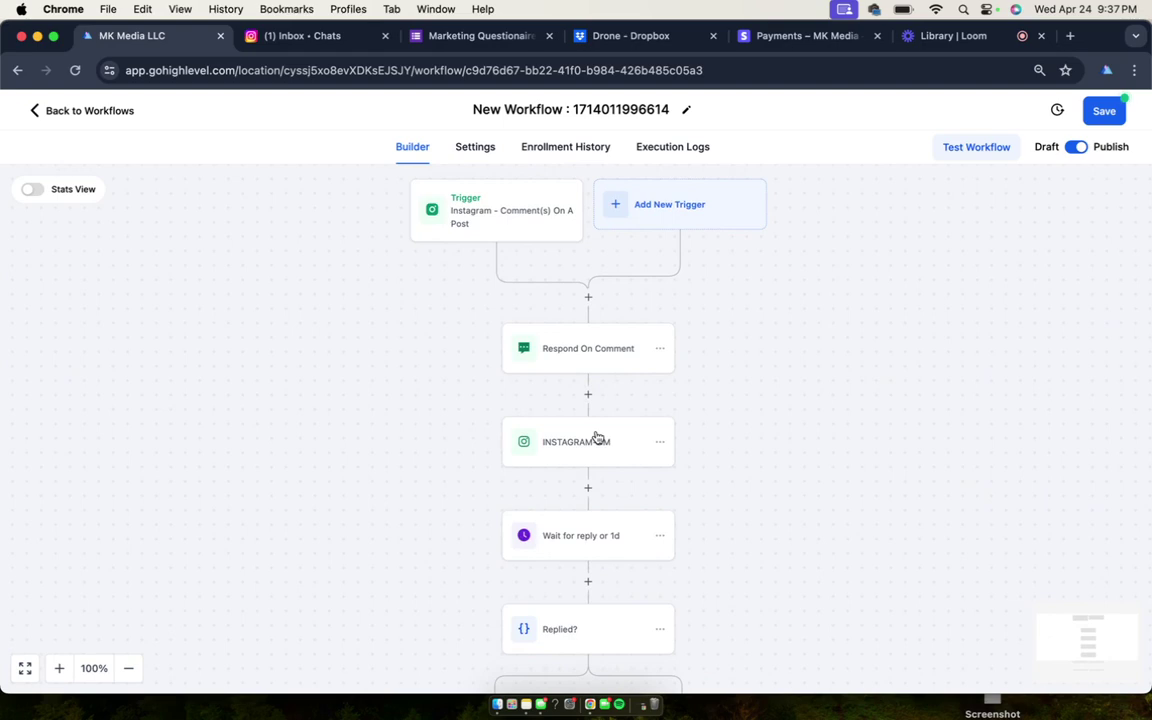
scroll(592, 440, down, 3)
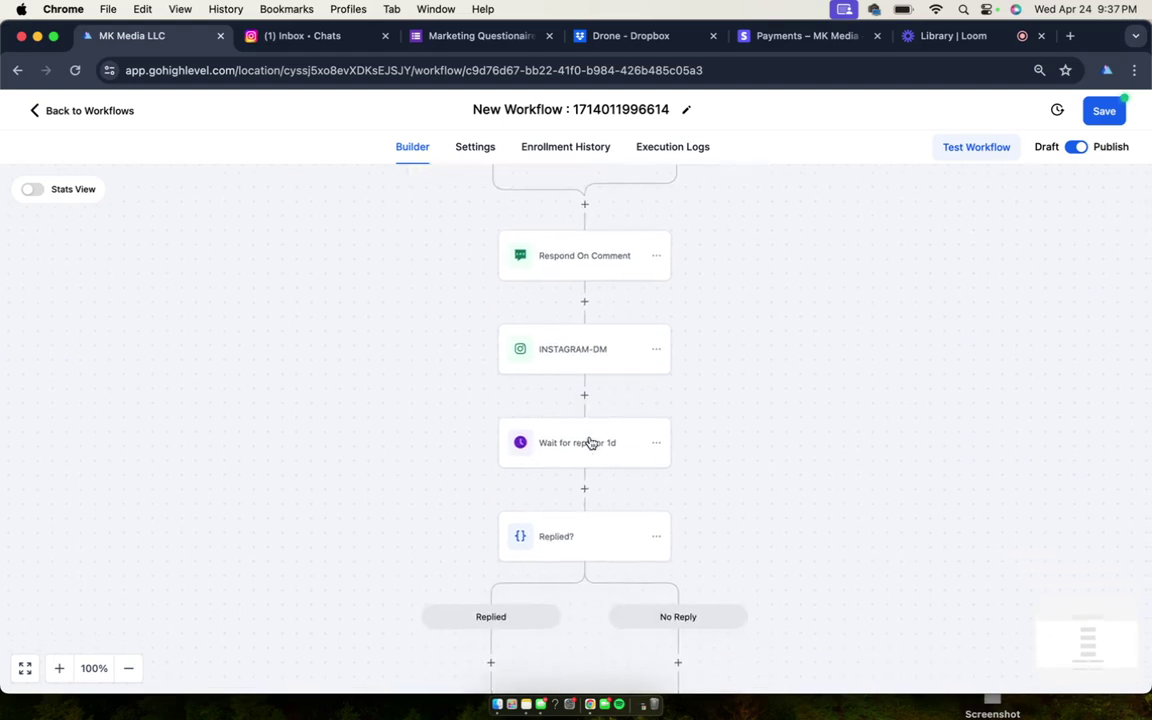
scroll(590, 442, down, 2)
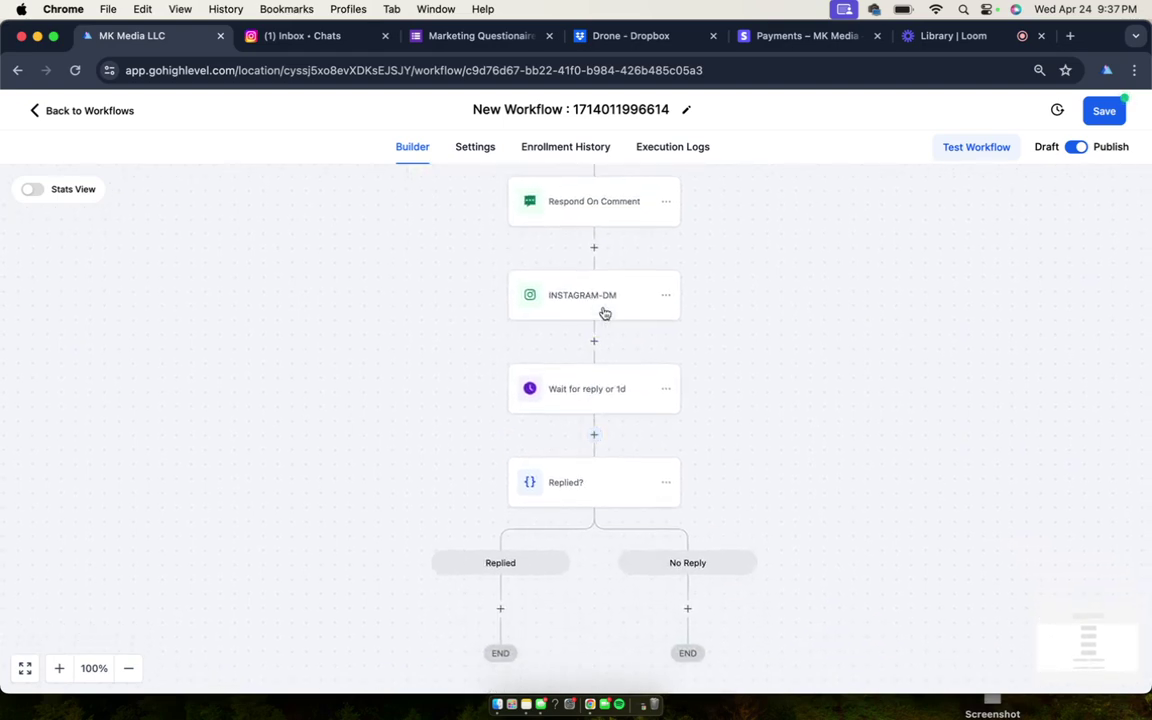
scroll(612, 398, down, 2)
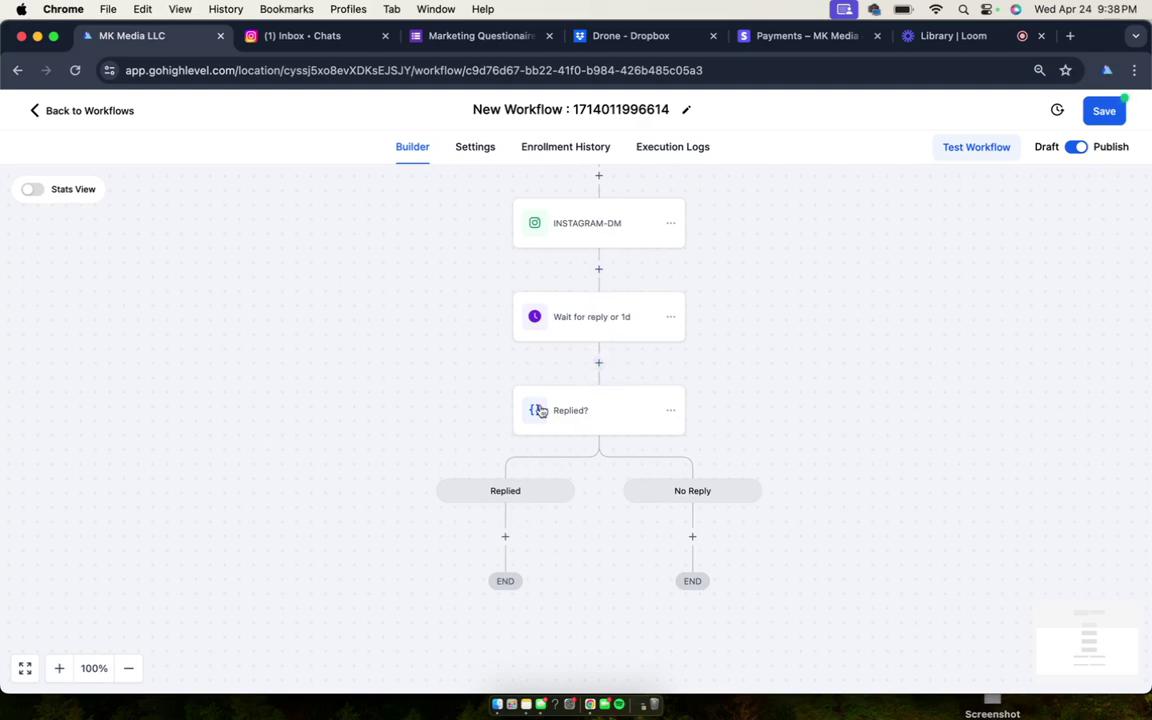
click(505, 535)
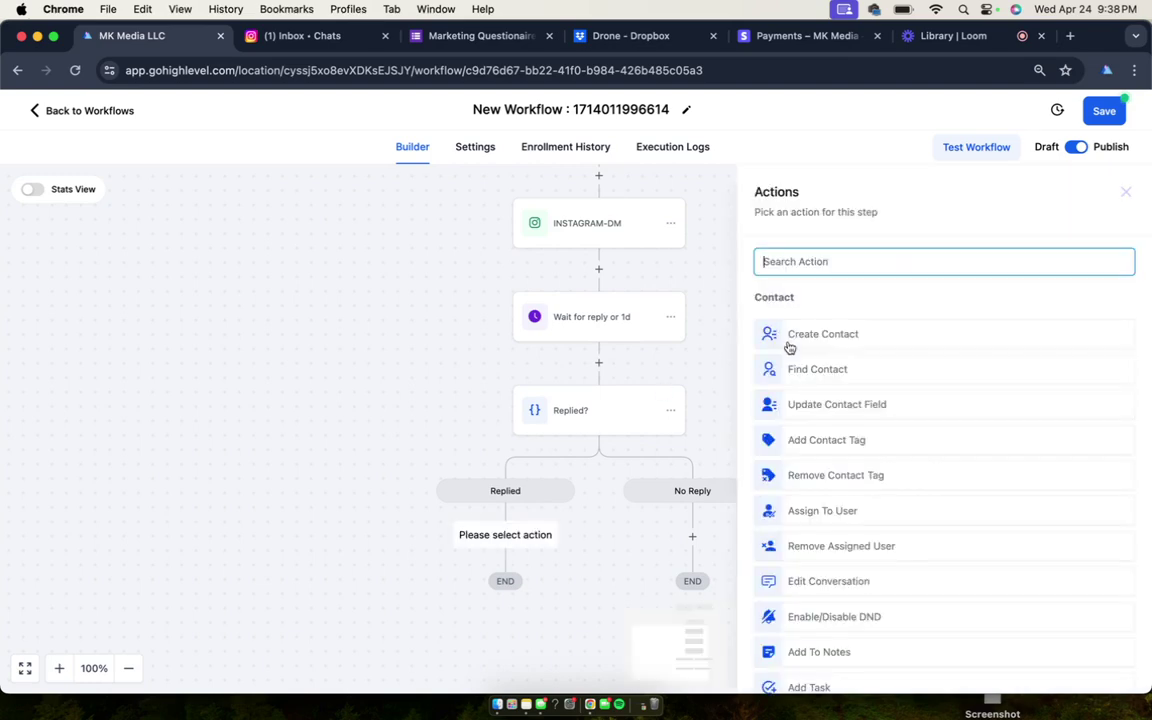
scroll(859, 334, down, 3)
scroll(860, 336, down, 3)
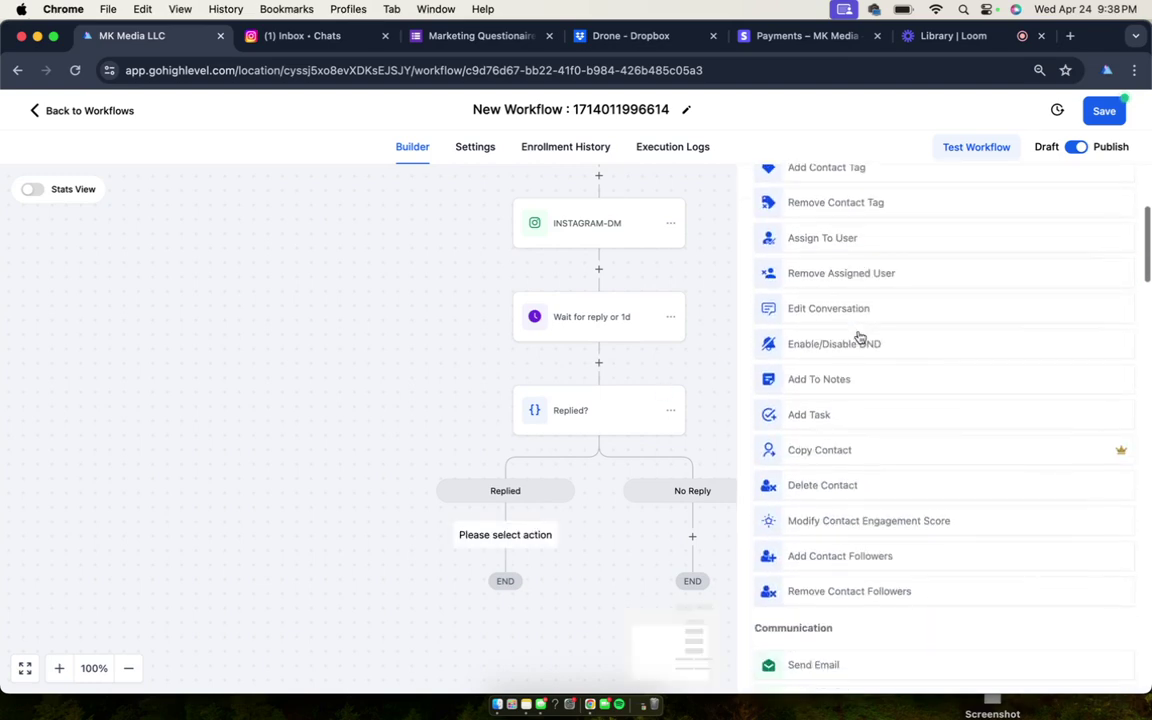
scroll(881, 478, down, 7)
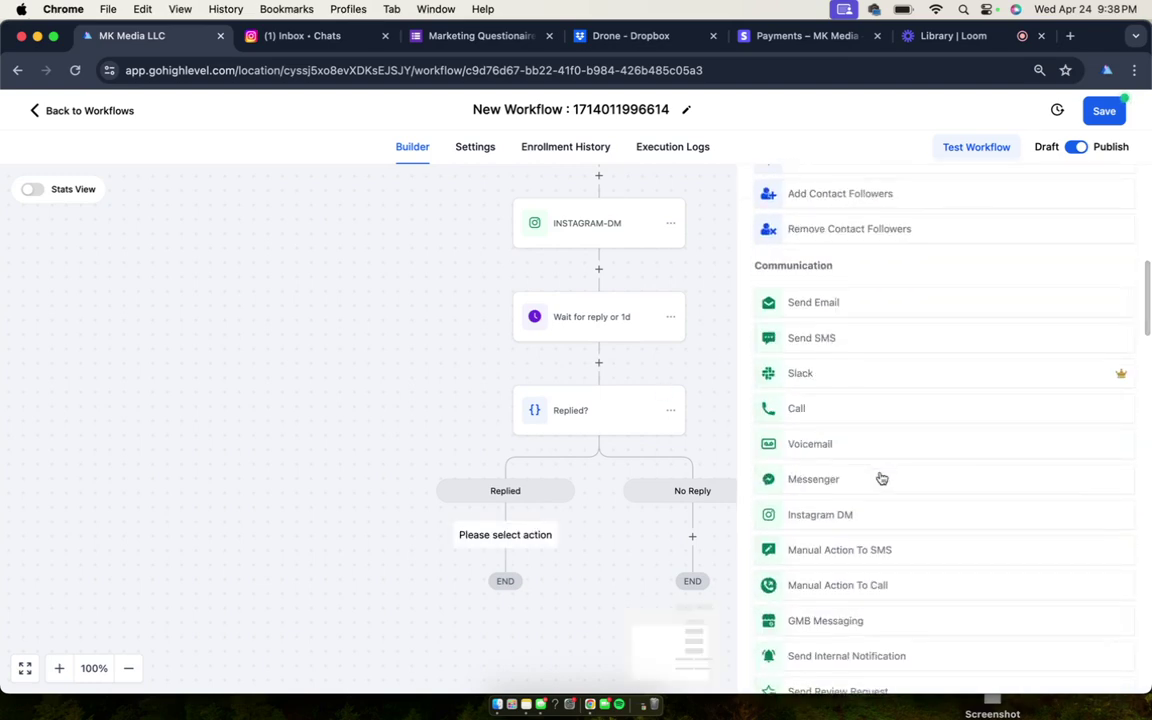
scroll(926, 386, down, 2)
scroll(926, 386, down, 1)
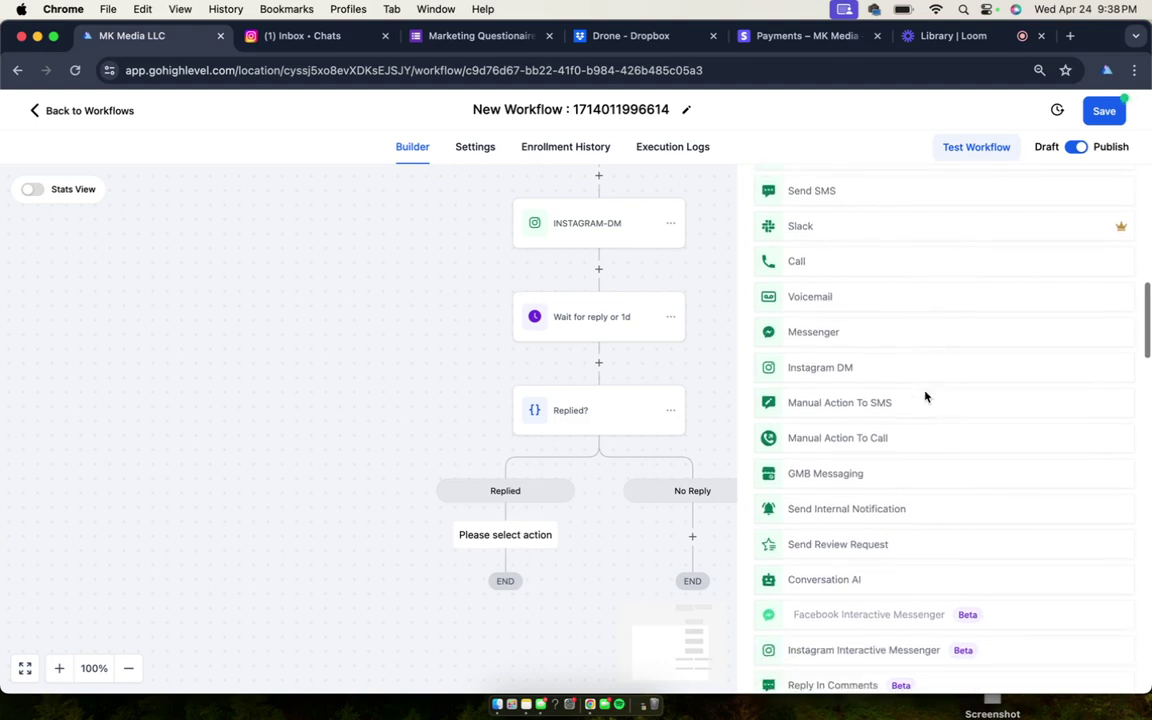
click(905, 515)
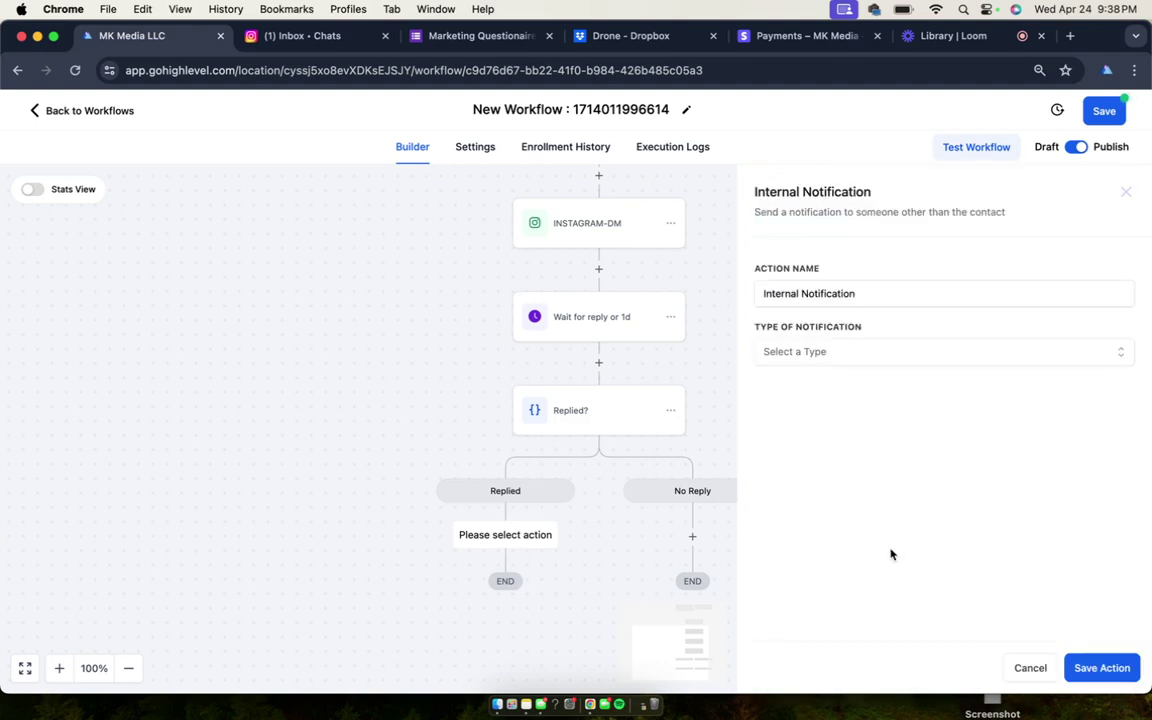
click(1029, 668)
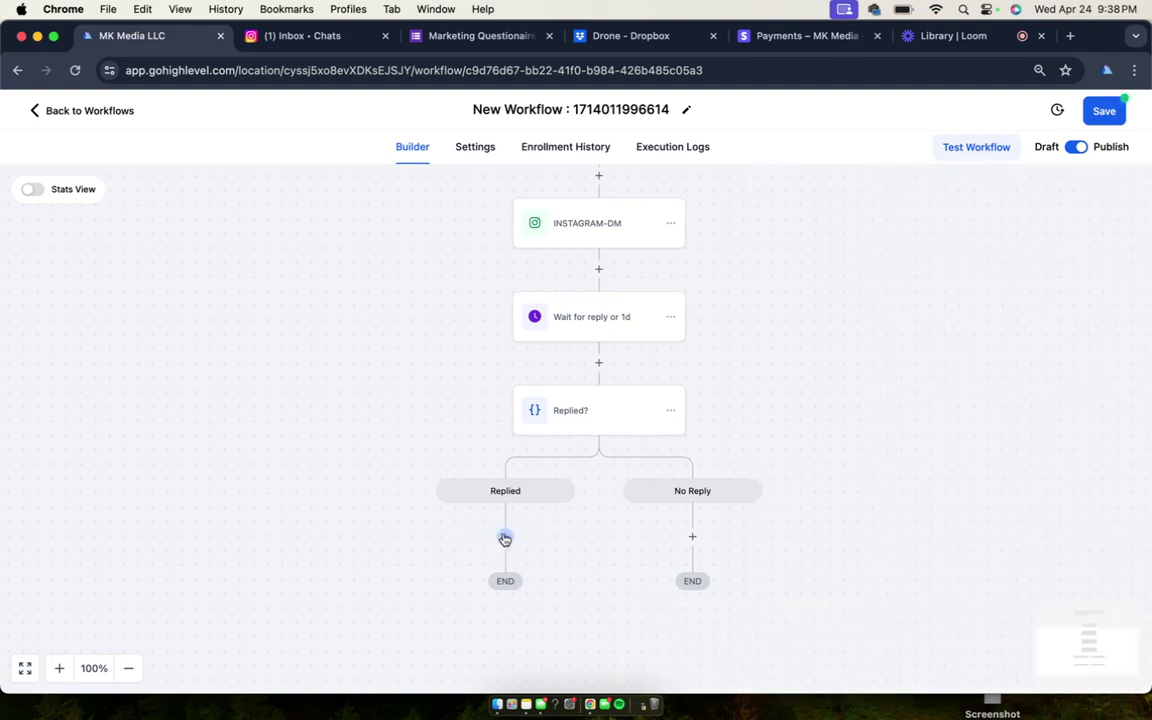
Step: Add an Add Task action under the Replied branch with the title "Message IG Lead" and the description "text"
click(505, 538)
scroll(951, 391, down, 3)
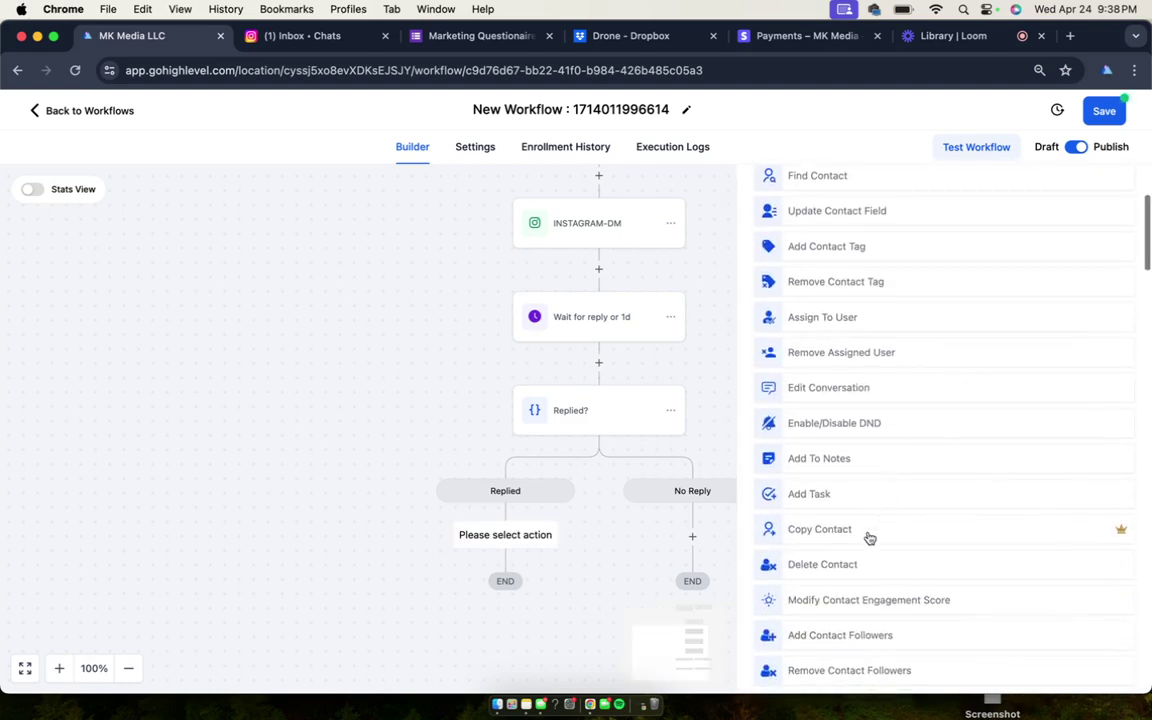
click(886, 495)
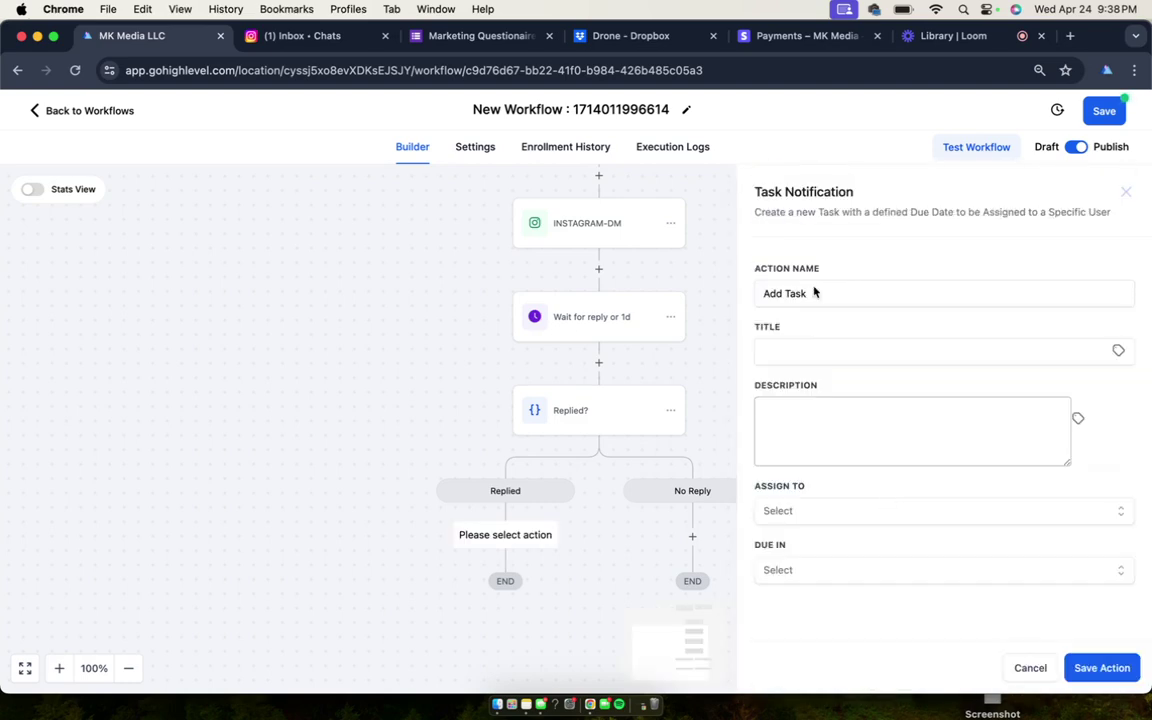
click(816, 352)
text(Message IG Lead)
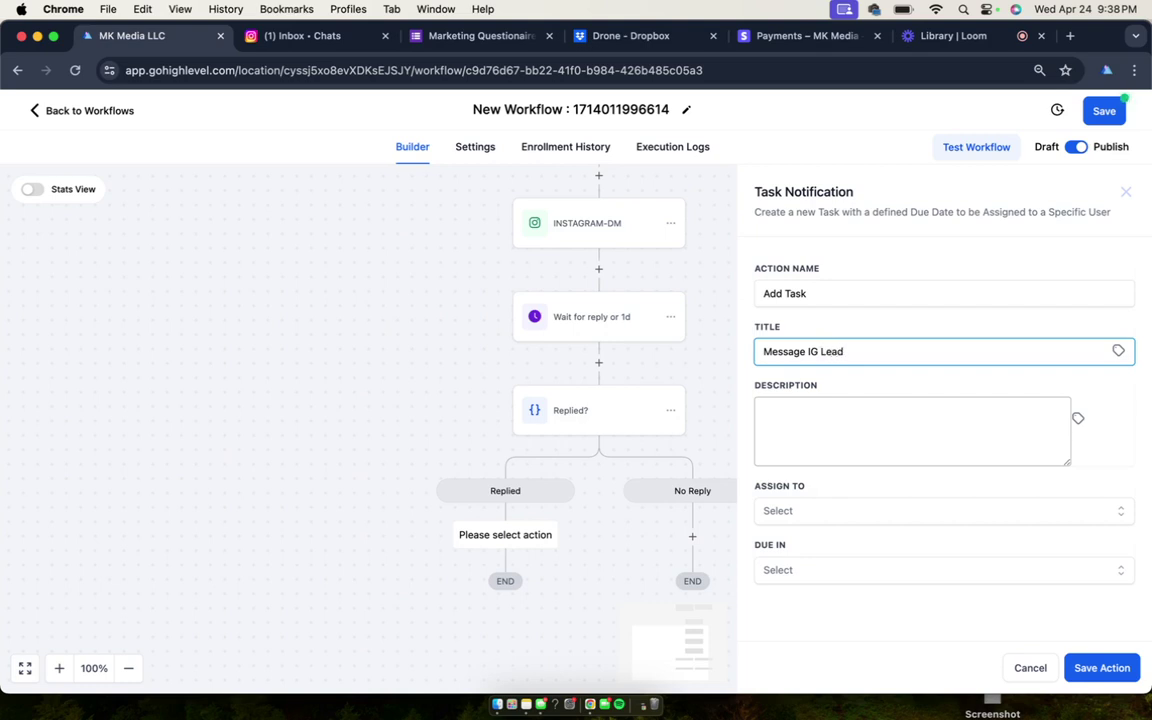
click(878, 451)
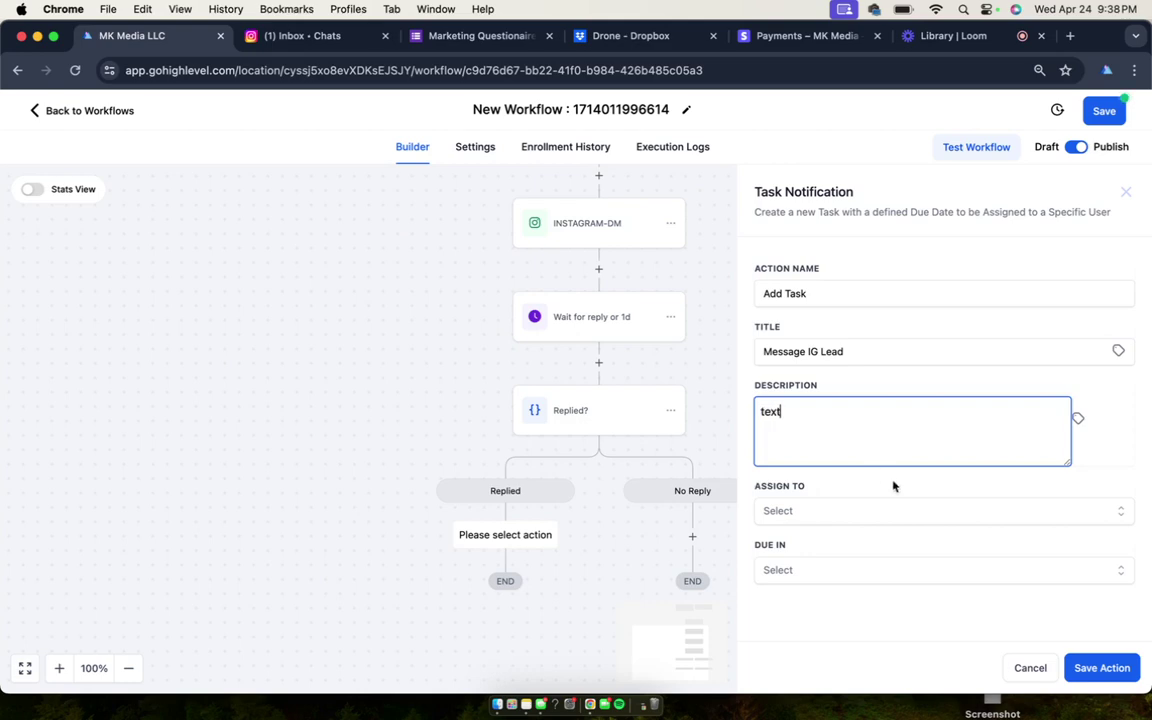
text(text)
Step: Assign the task to the last listed team member, make it due in 2 Days, and save the action
click(903, 511)
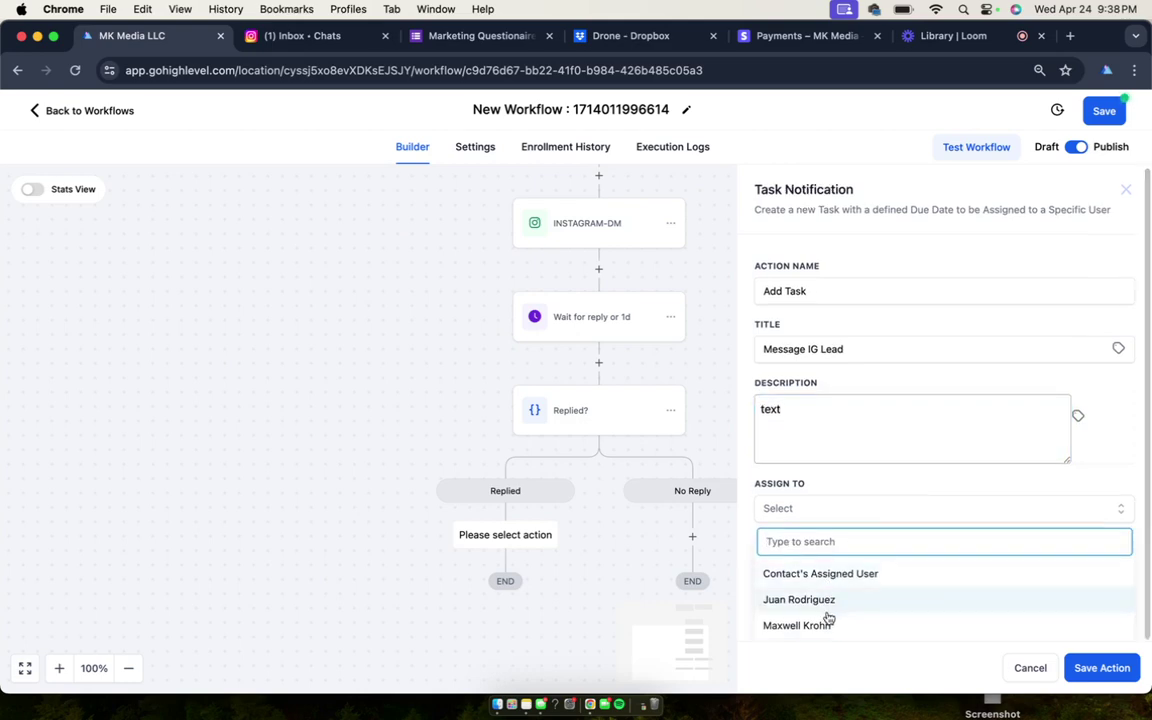
click(828, 620)
scroll(835, 593, down, 2)
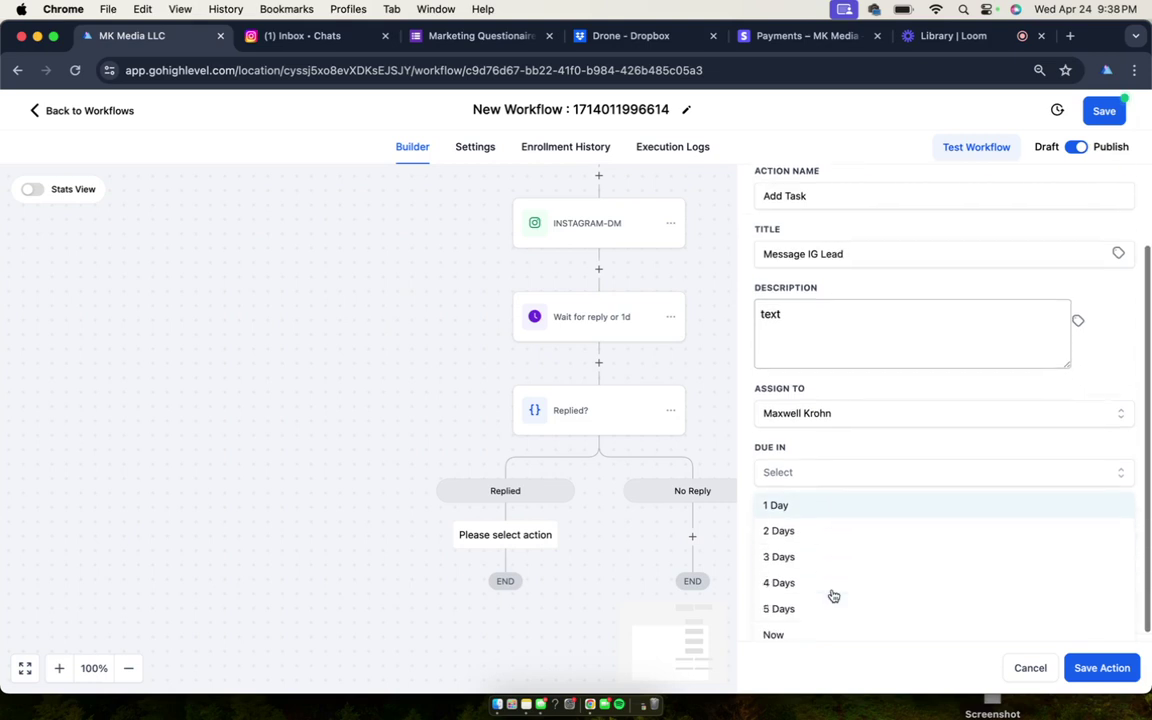
click(880, 522)
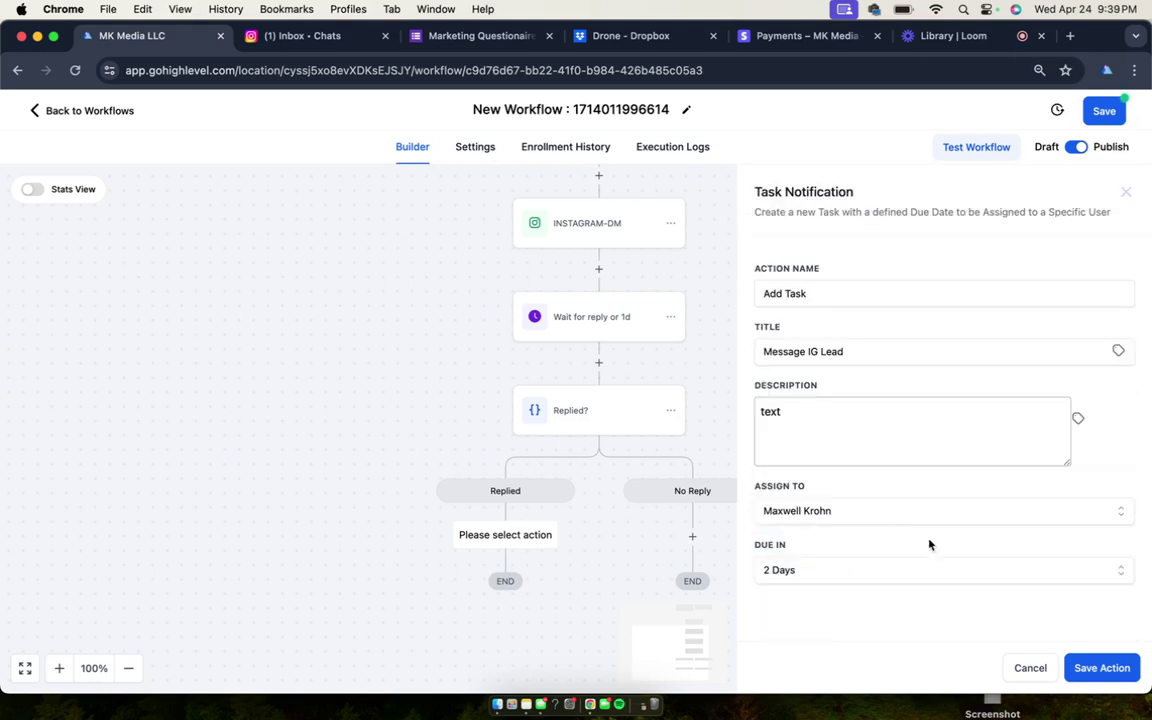
click(1100, 667)
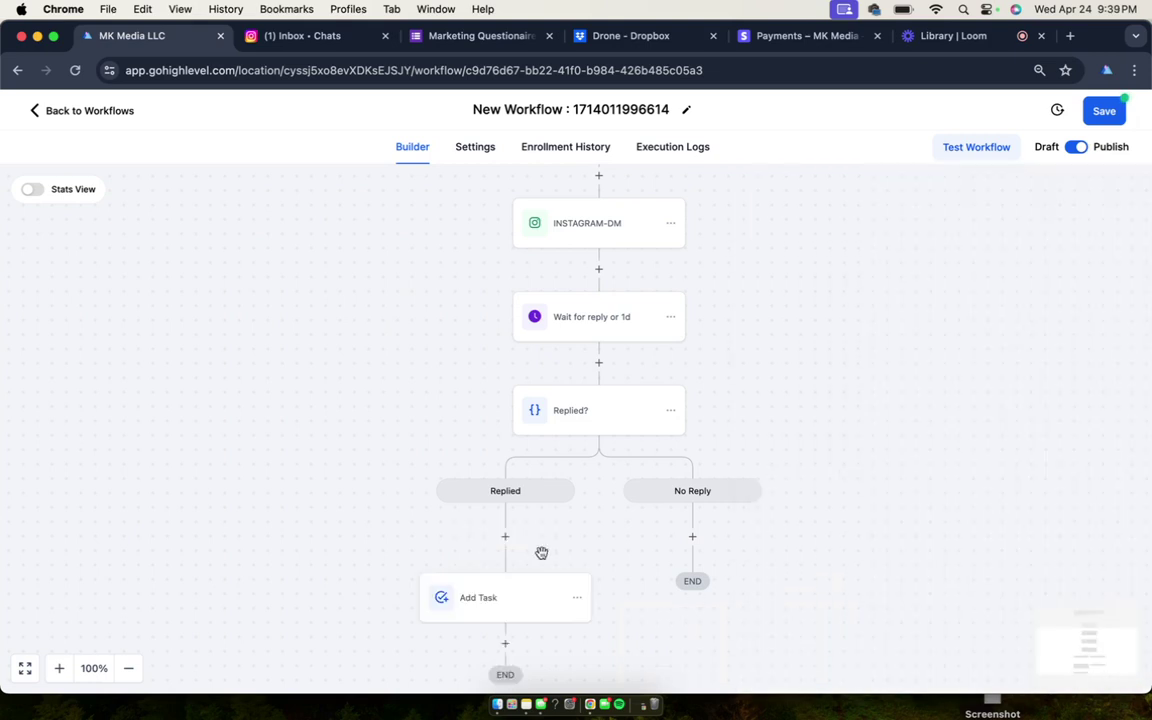
Step: Rename the Add Task action under the Replied branch as "Reply To IG Lead" and save it
click(508, 598)
click(870, 292)
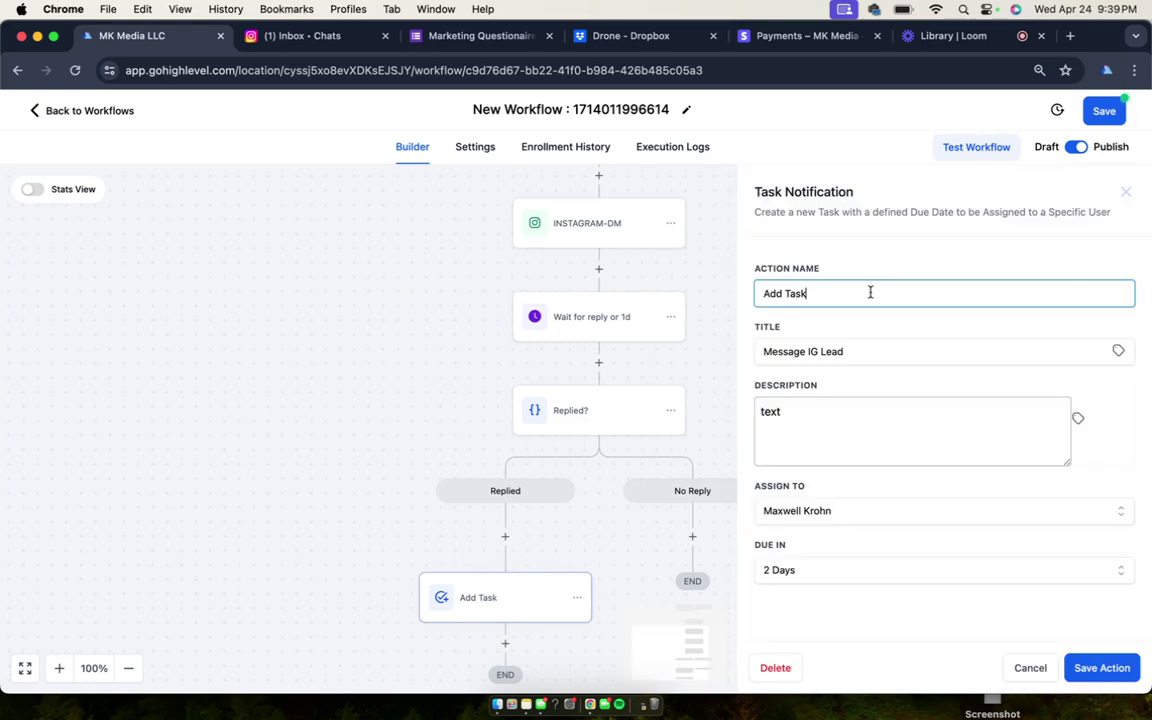
key(super+a)
text(Reply To IG IL)
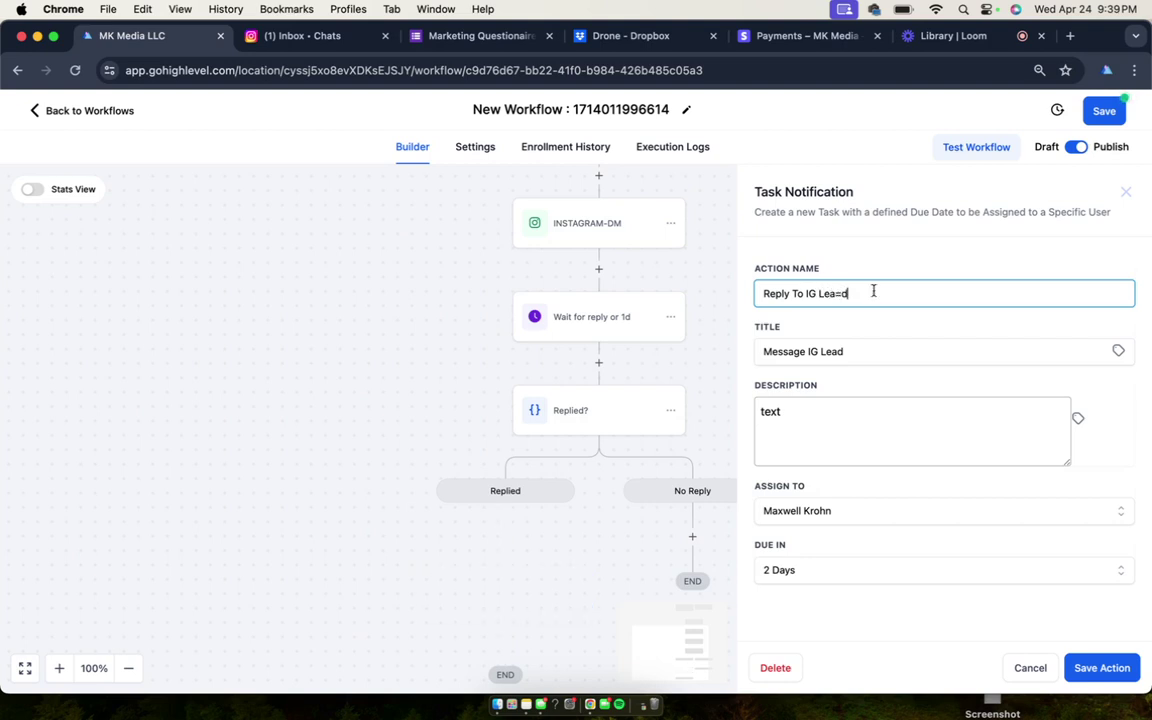
key(BackSpace)
key(BackSpace)
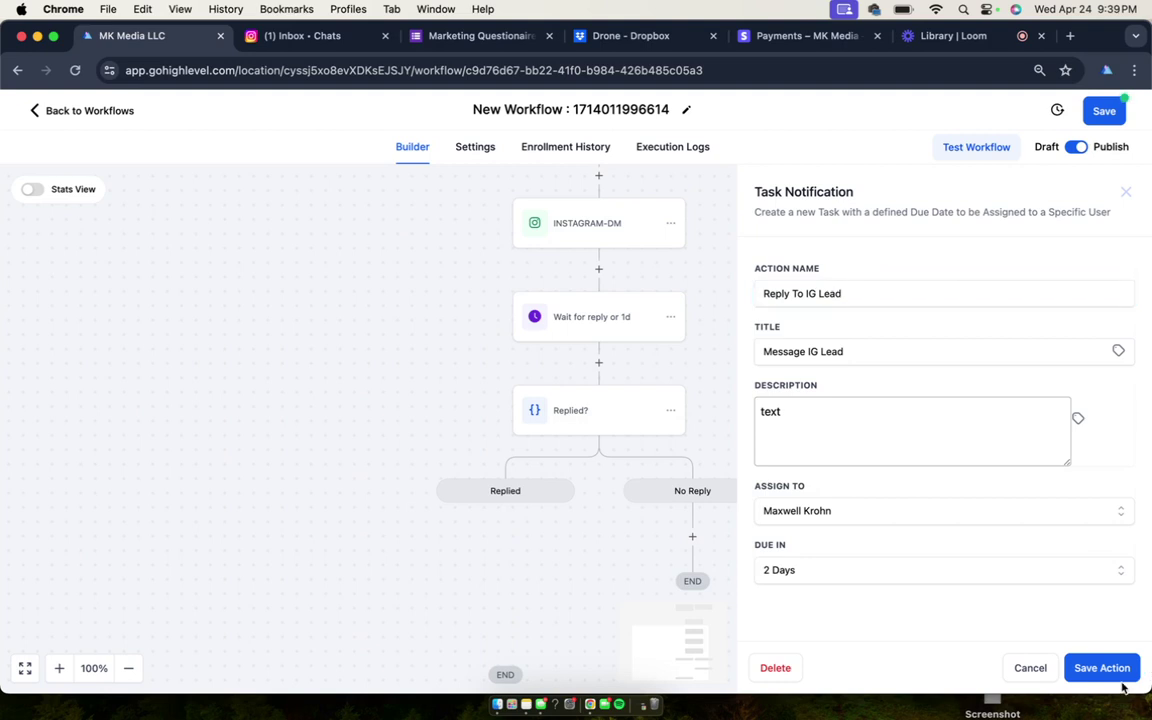
click(1100, 667)
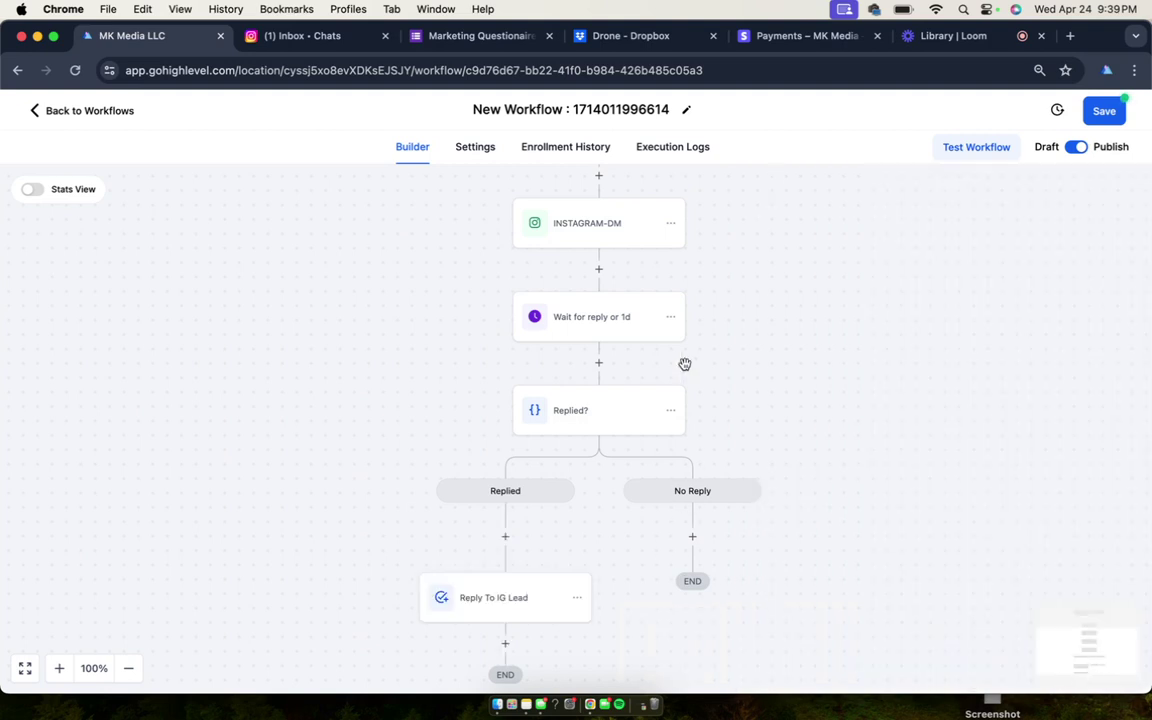
Step: Add an Instagram DM action under the No Reply branch with the message "{{poke message" and save it
click(692, 537)
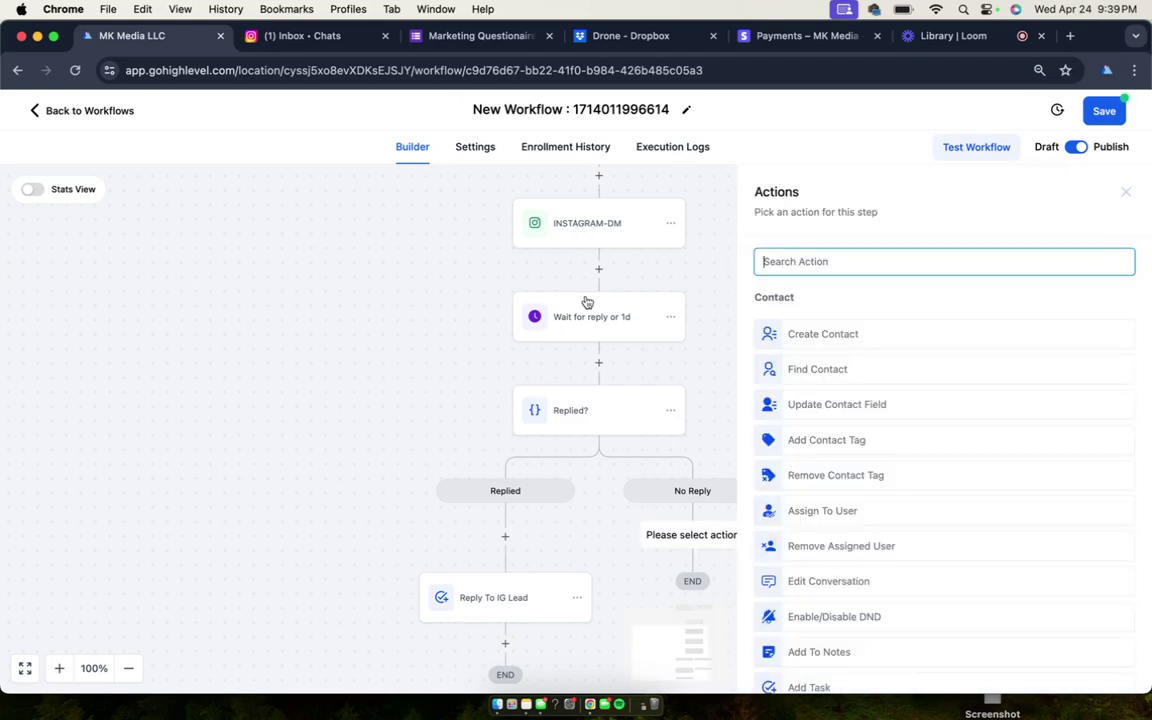
scroll(850, 437, down, 10)
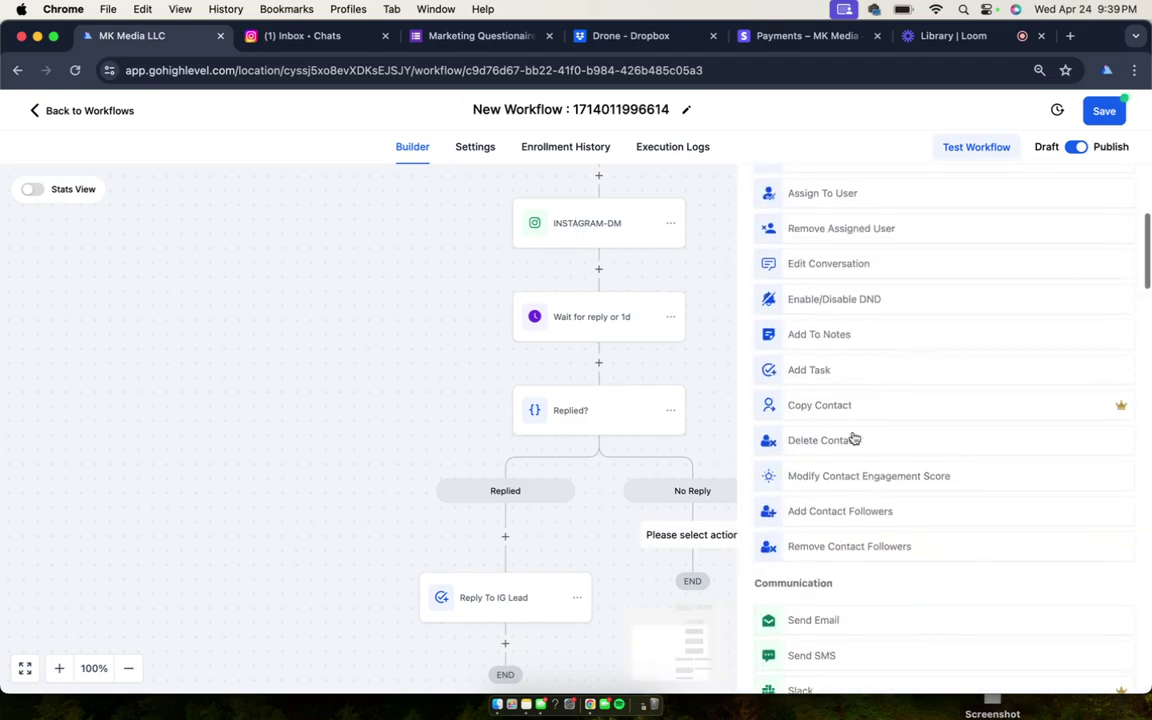
scroll(853, 437, down, 1)
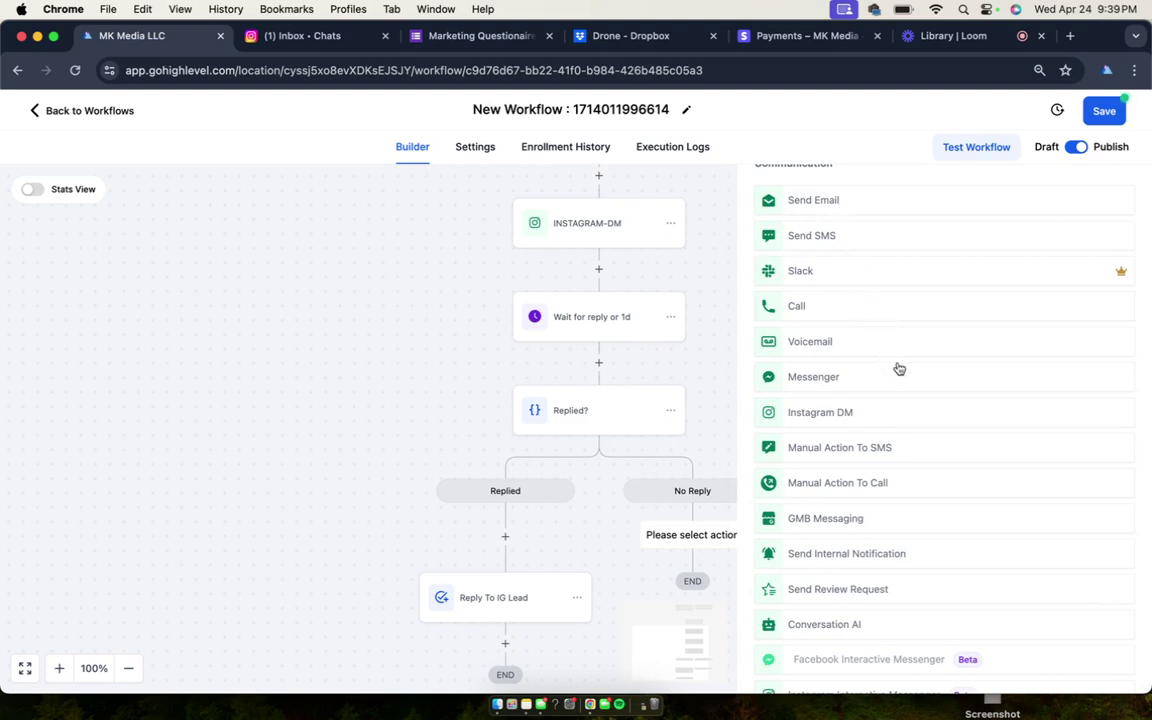
click(895, 412)
click(819, 521)
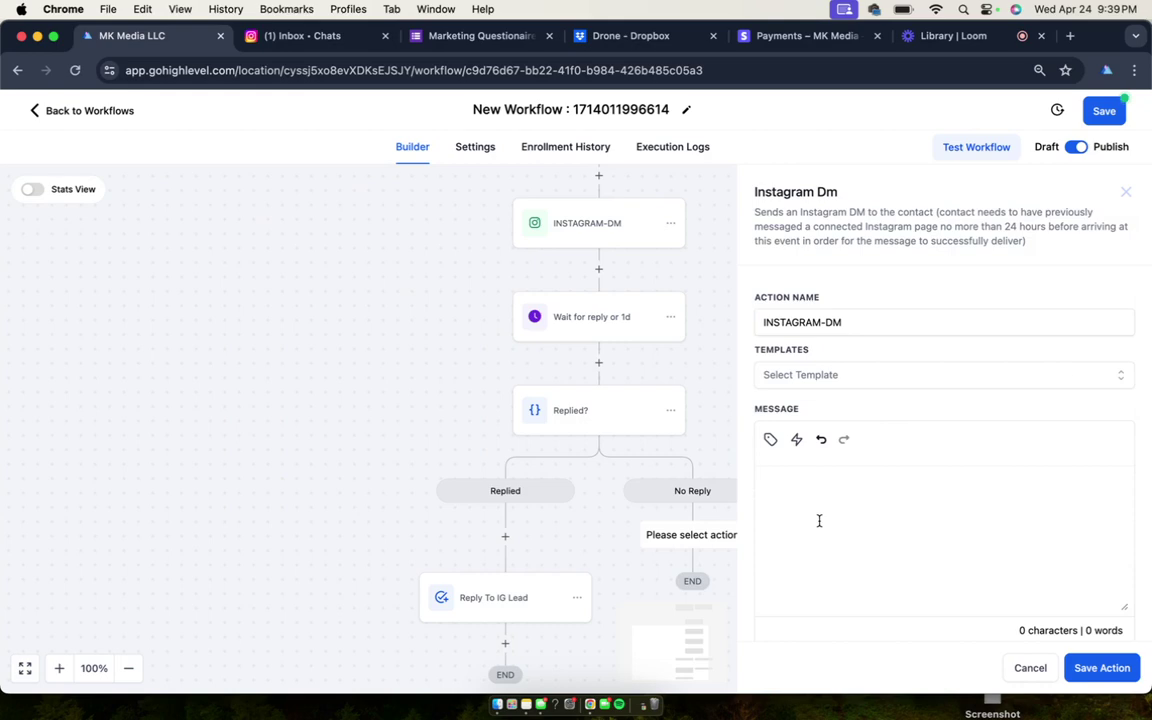
text({{po)
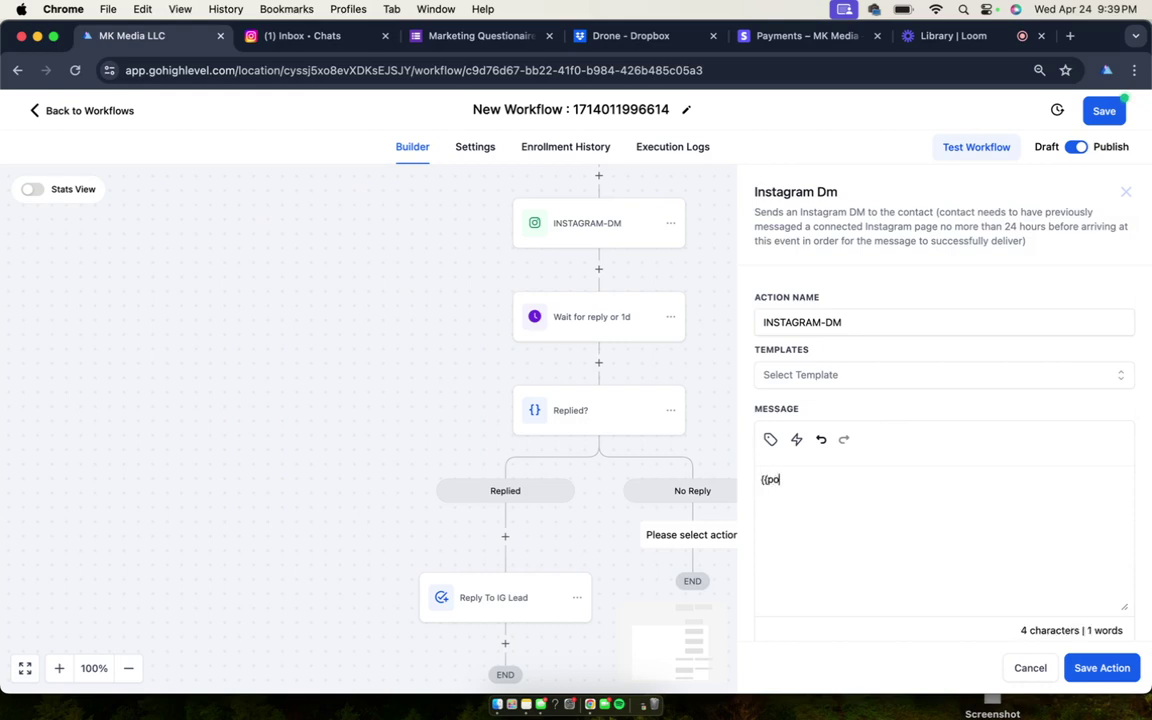
text(lke )
text(ke )
text(message)
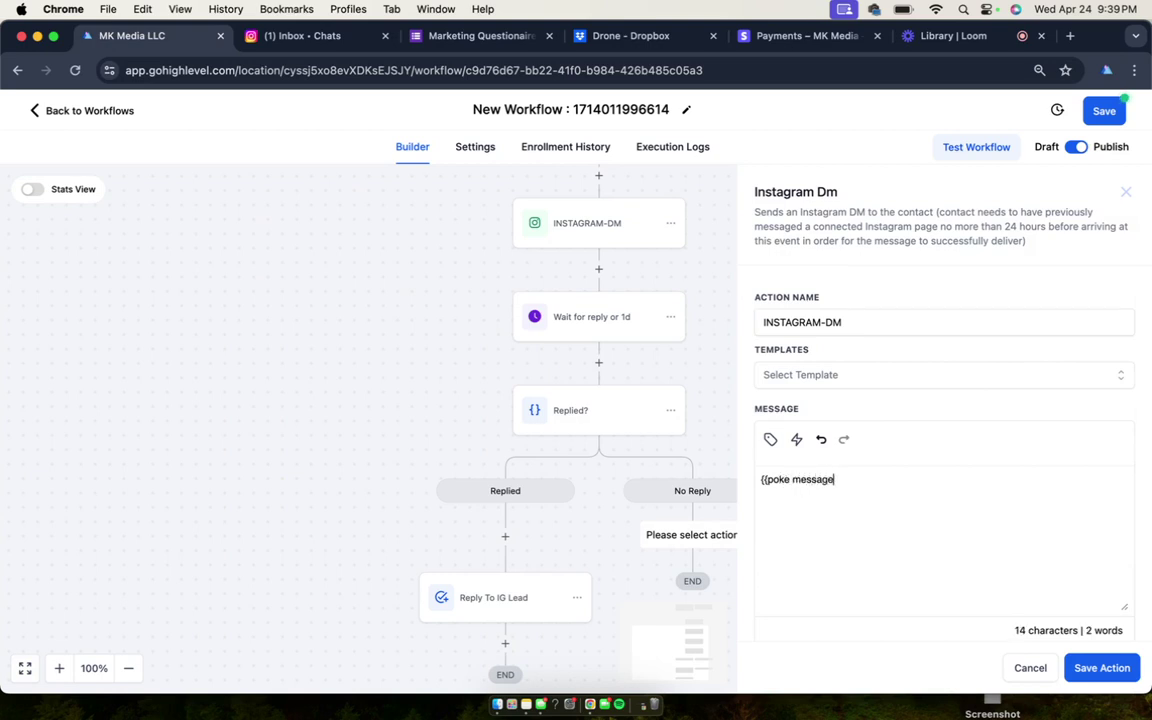
click(1104, 667)
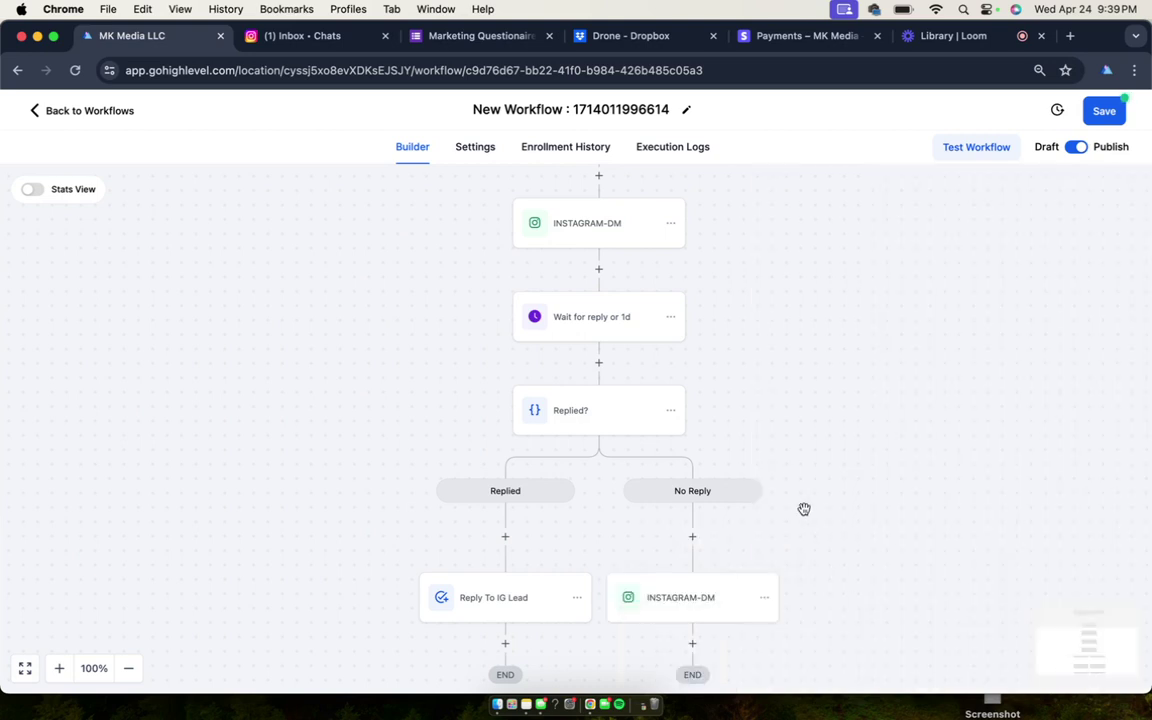
Step: Copy all actions from "Wait for reply or 1d" onward to the end of the No Reply branch, below its Instagram DM
scroll(804, 509, down, 3)
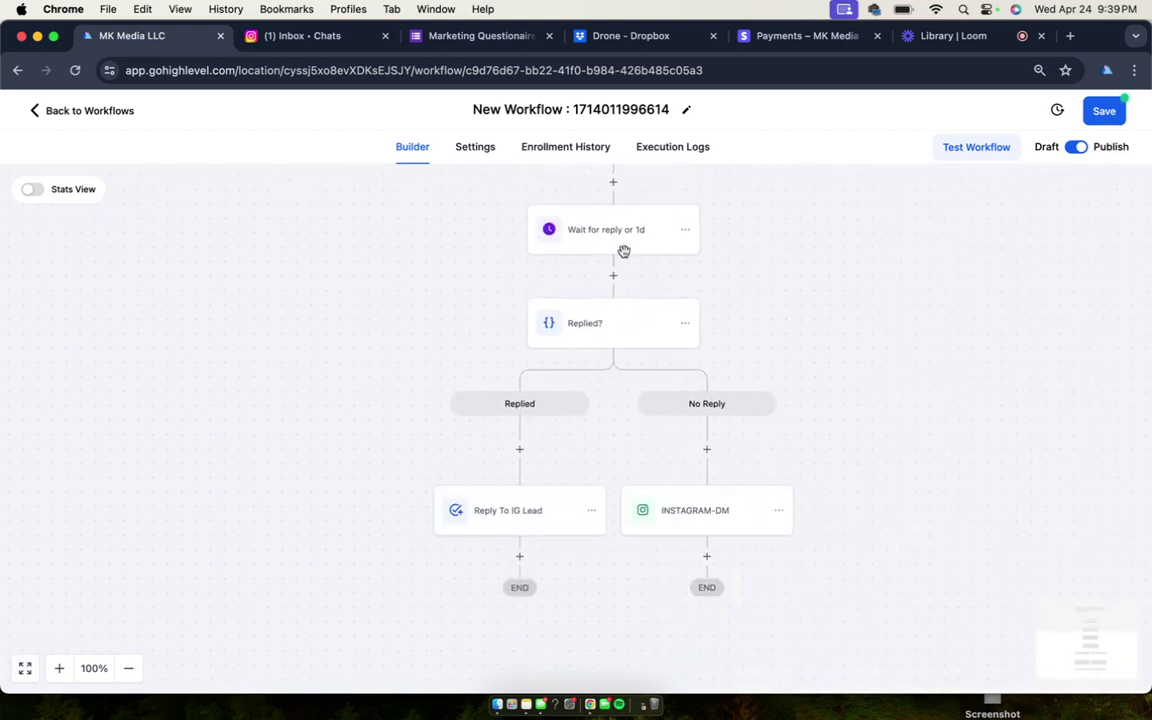
scroll(663, 354, up, 3)
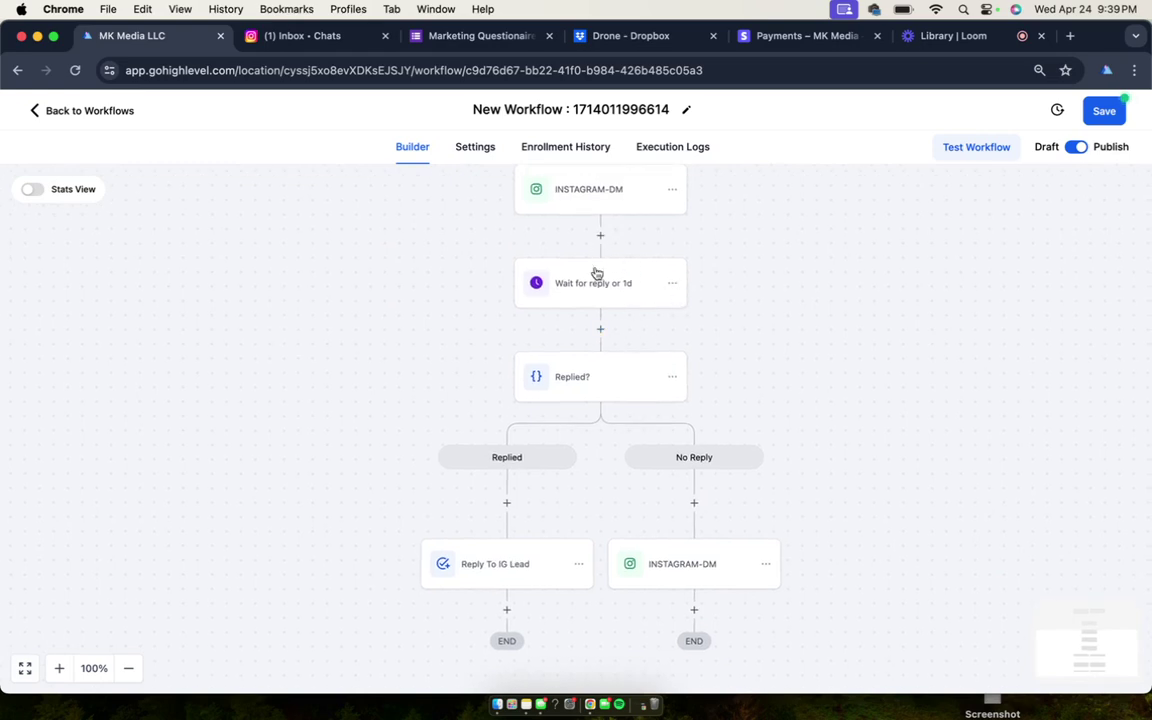
scroll(679, 476, down, 3)
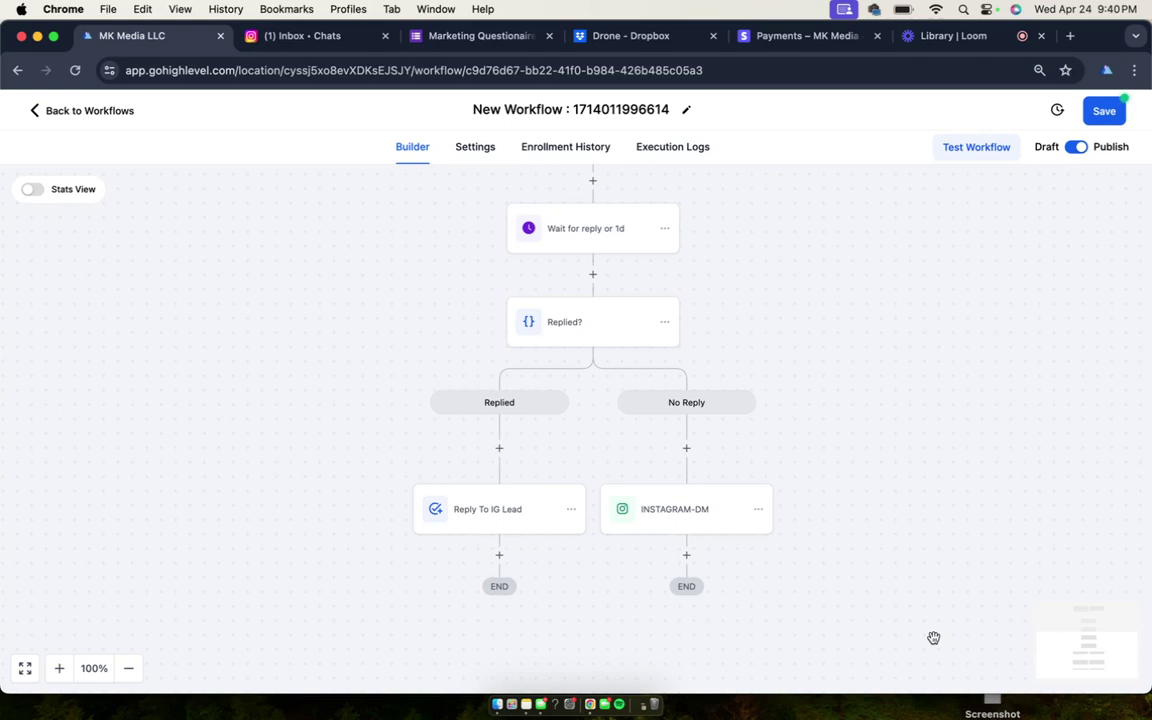
scroll(680, 330, up, 1)
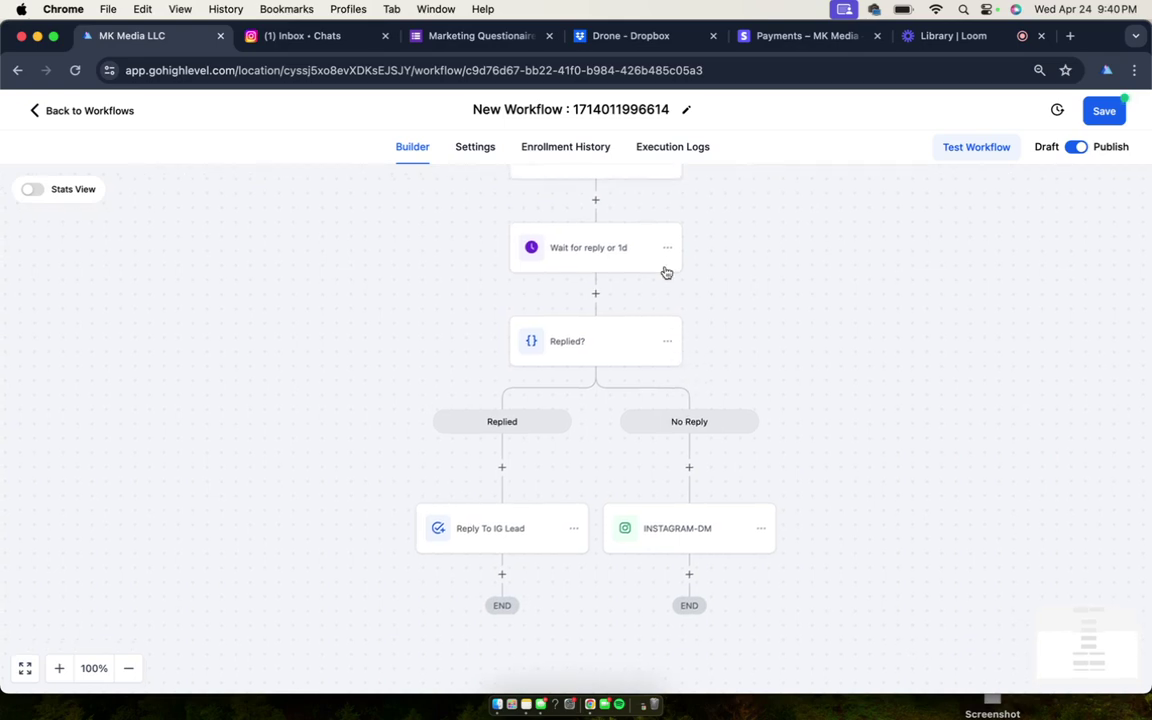
click(669, 246)
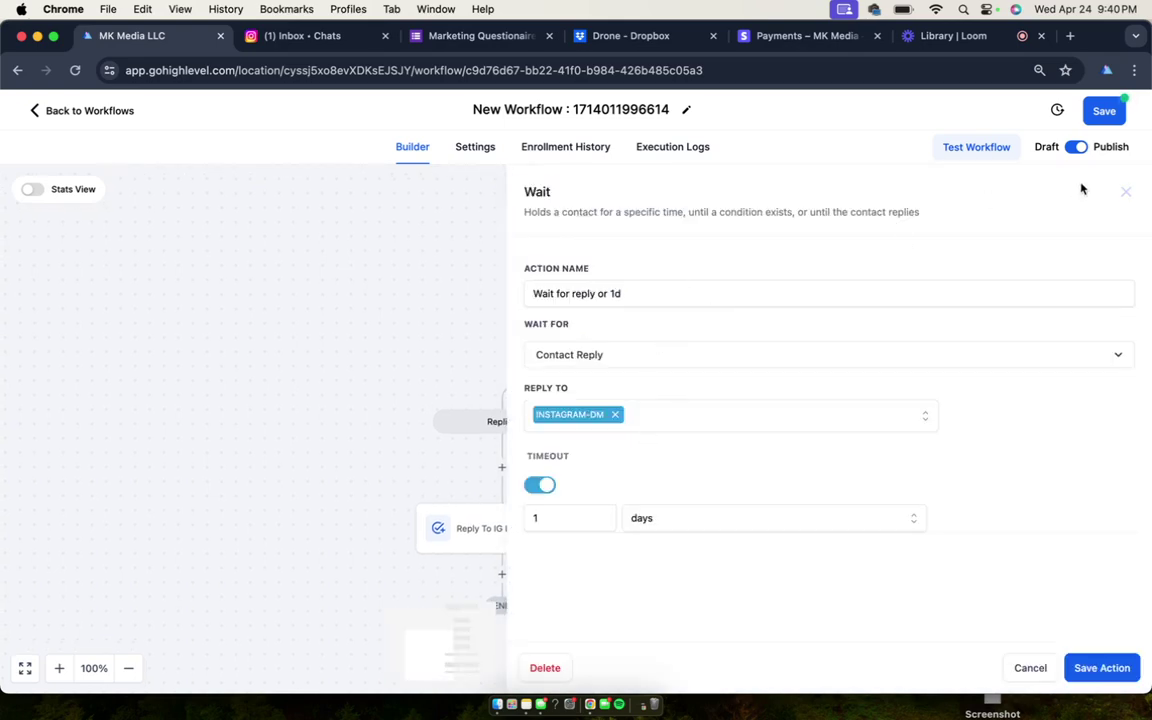
click(1128, 192)
click(667, 248)
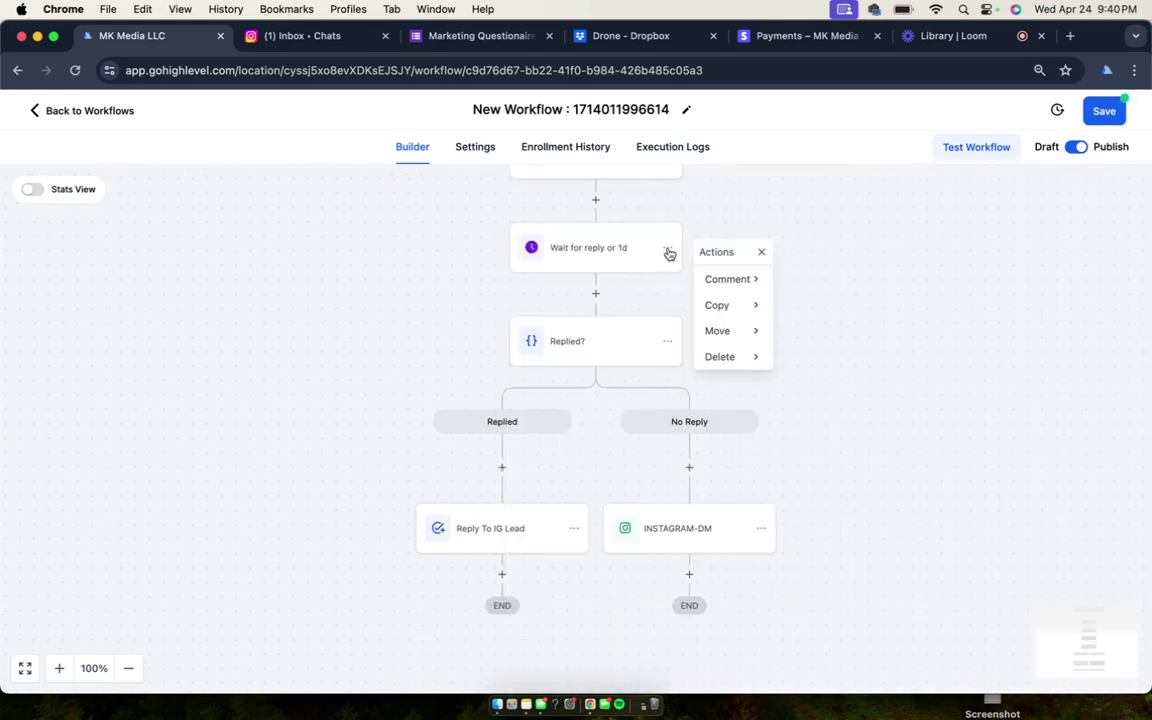
click(754, 310)
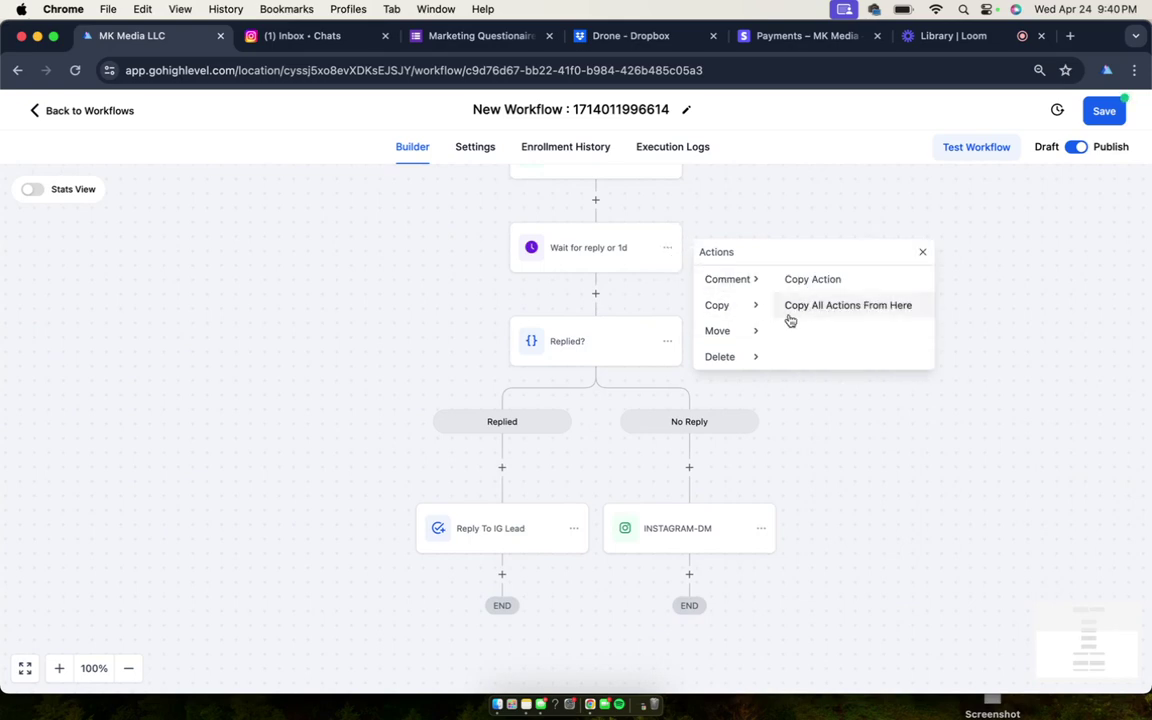
click(871, 308)
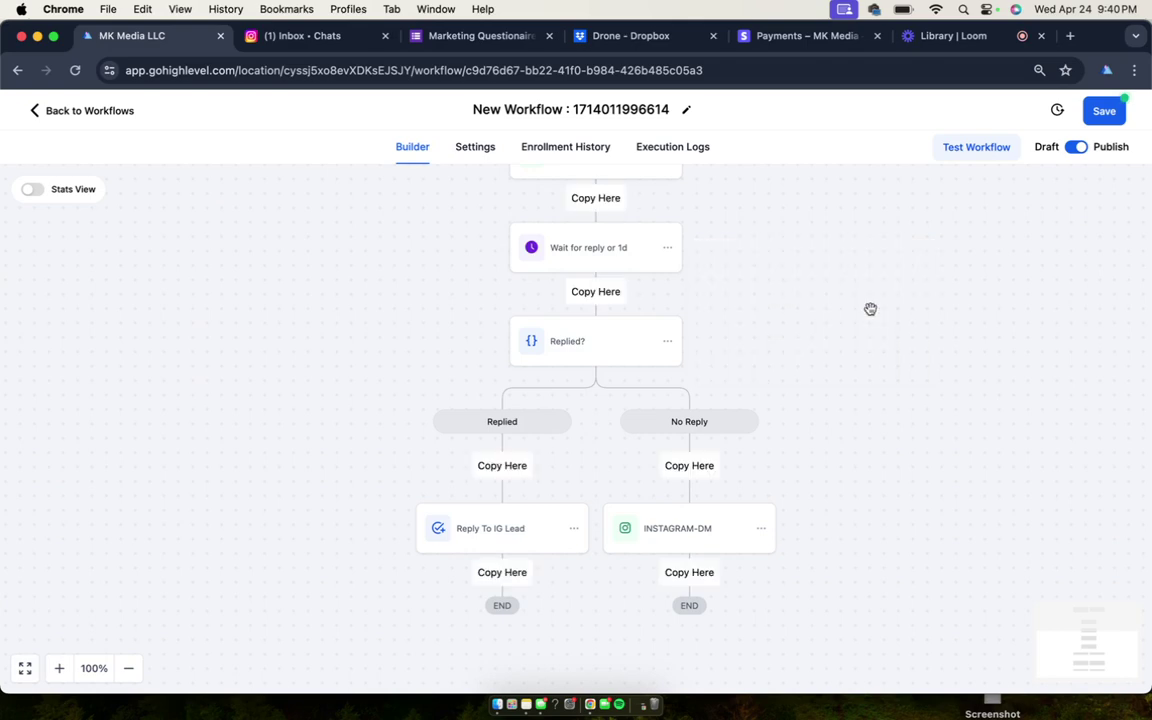
click(696, 585)
scroll(789, 540, down, 3)
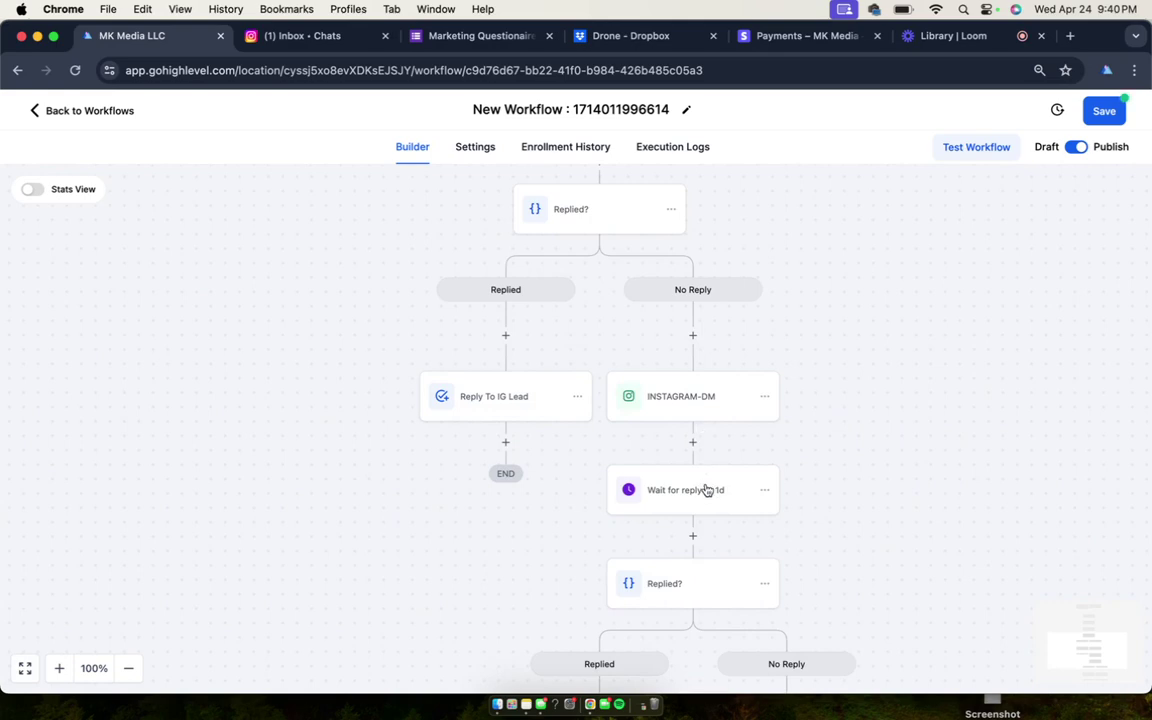
Step: Rename the copied wait action as "Wait for reply or 36hrs" and switch its timeout unit to hours
click(706, 489)
click(635, 297)
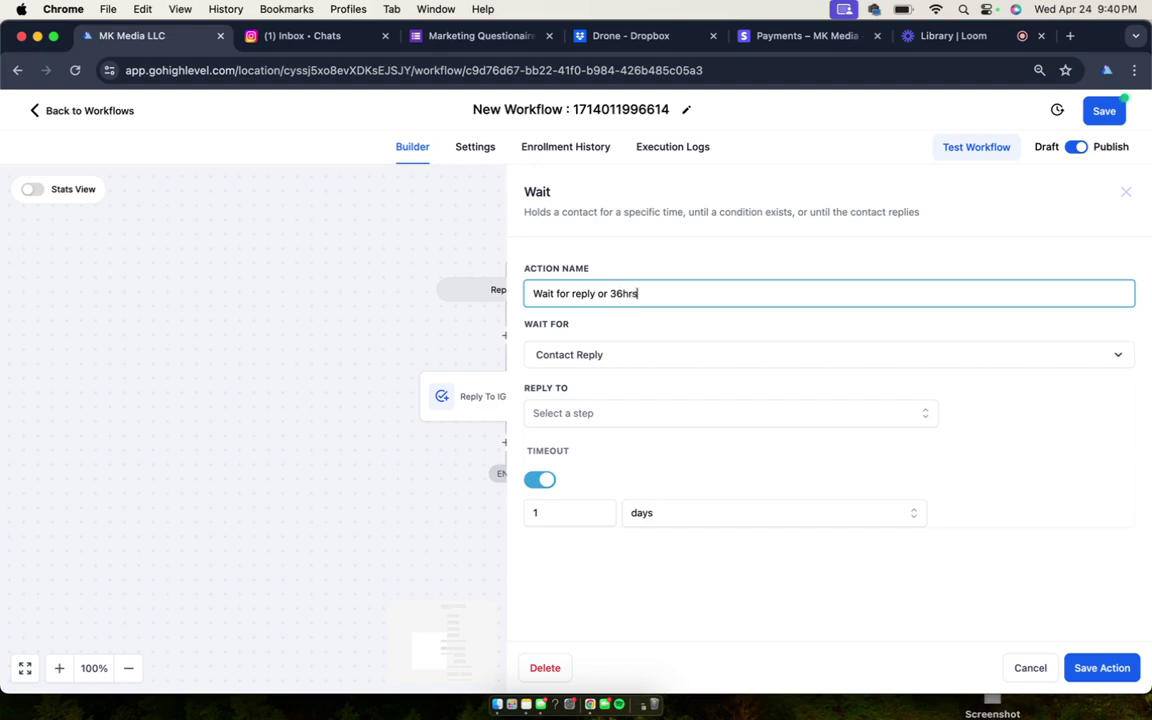
text(36hrs)
click(645, 512)
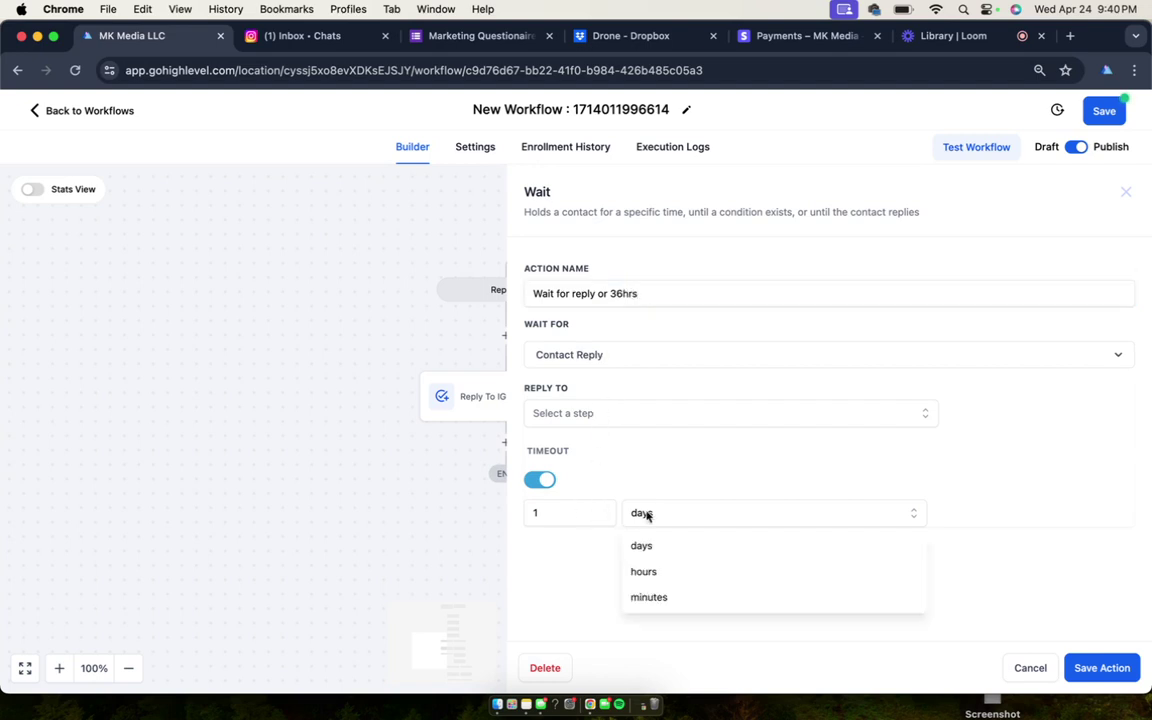
click(645, 570)
drag(550, 516, 516, 515)
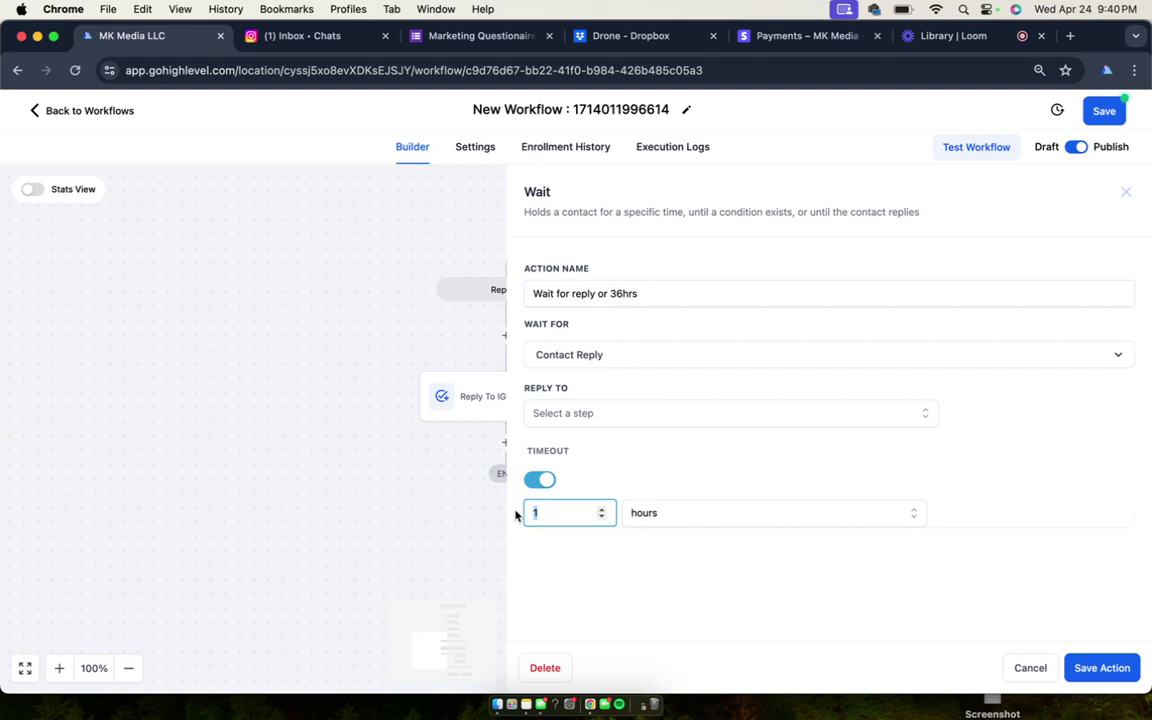
click(617, 294)
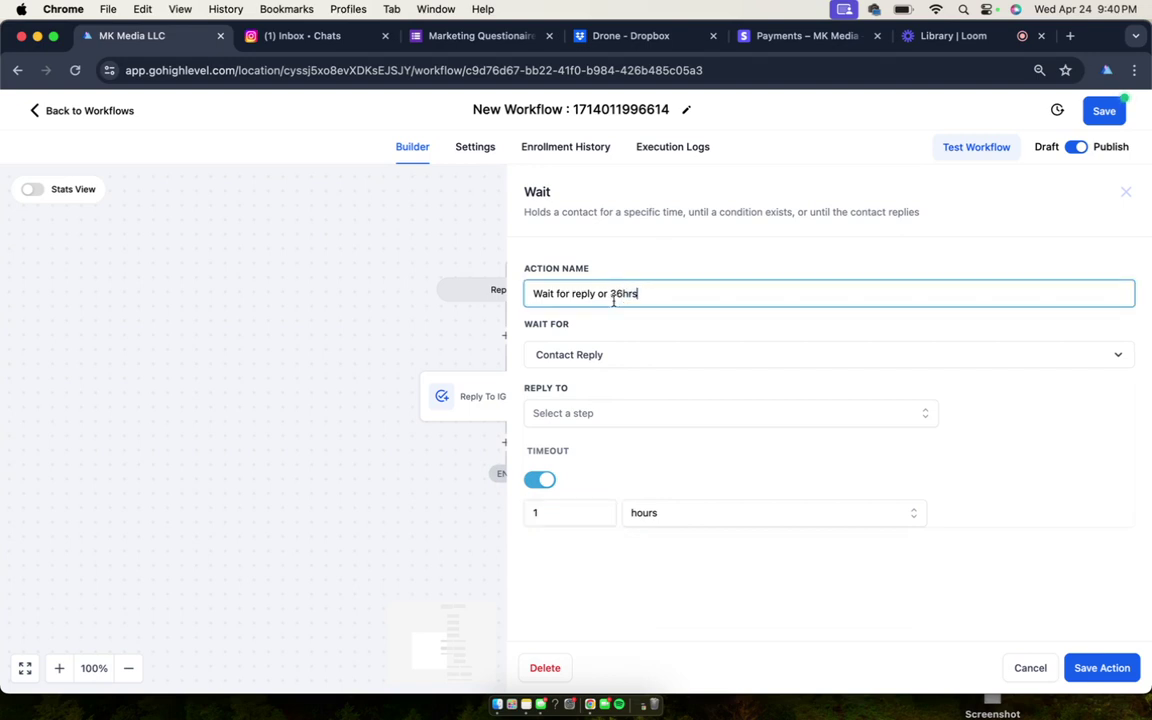
double_click(612, 297)
click(645, 458)
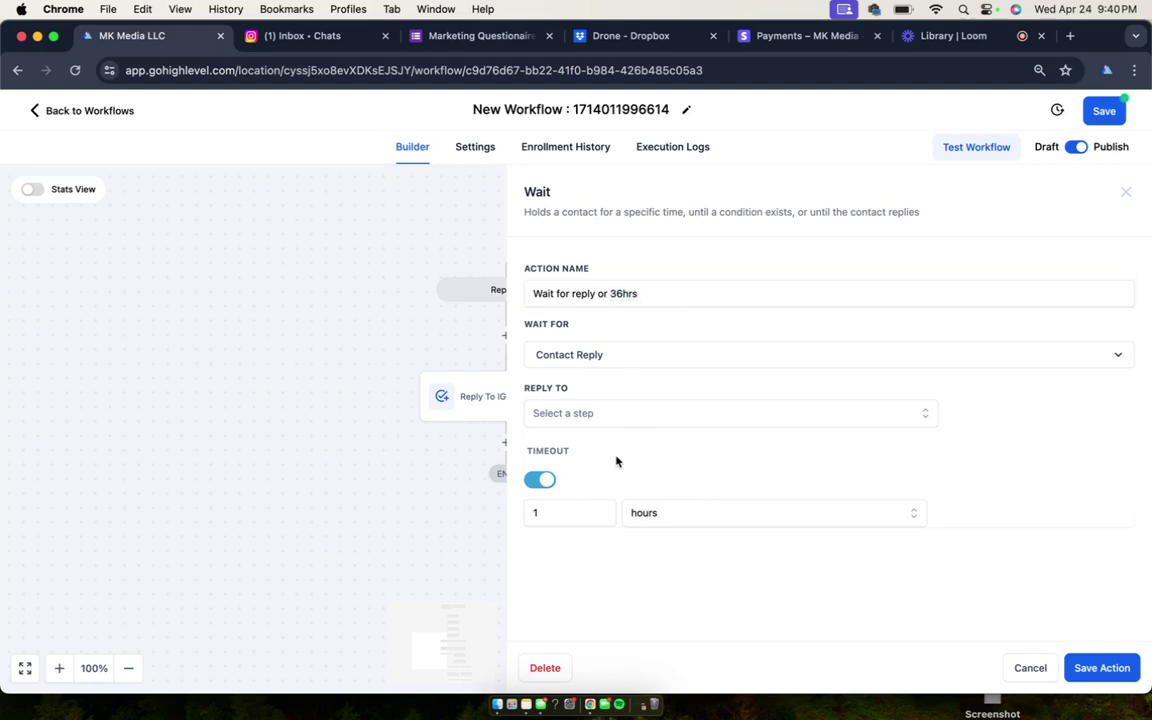
Step: Rename the copied wait action as "Wait for reply or 2d", set its timeout to 2 days, and save the action
drag(641, 295, 612, 295)
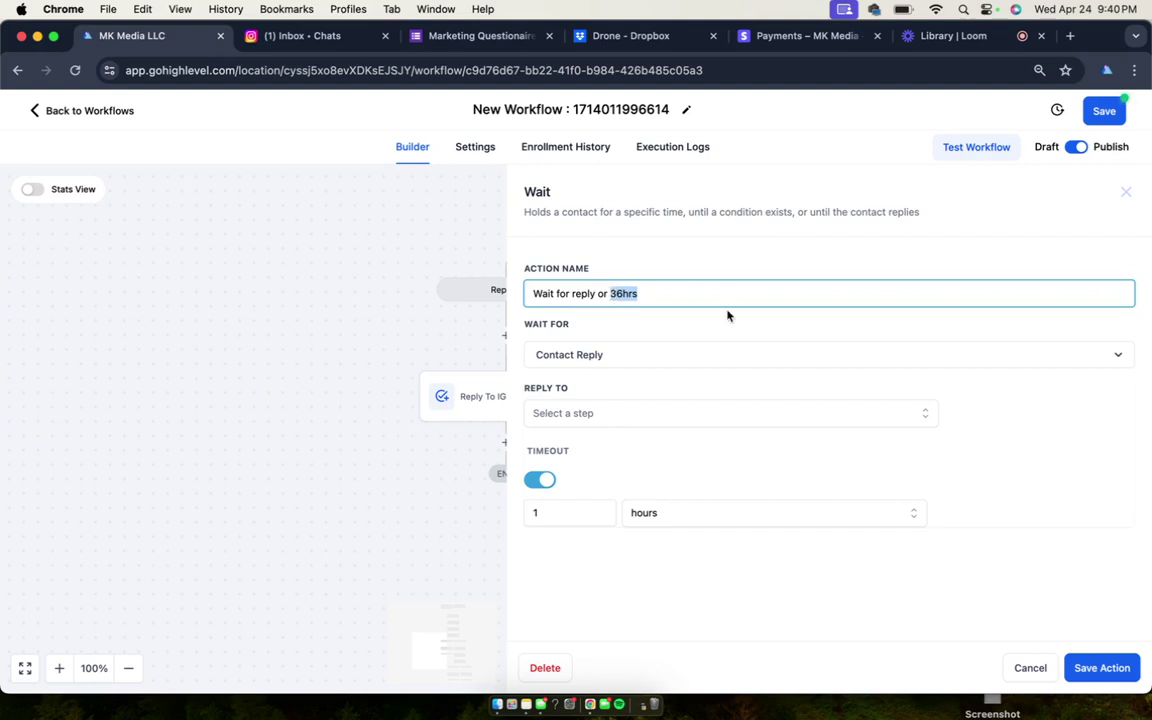
text(2d)
click(601, 508)
click(661, 512)
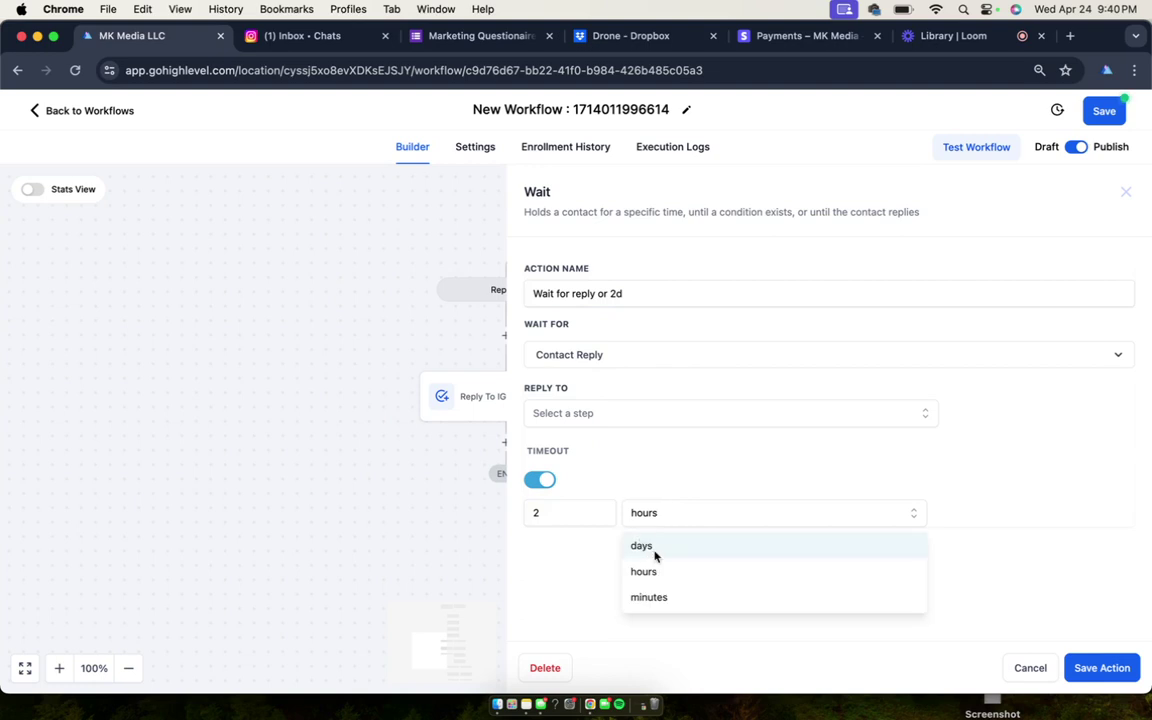
click(655, 547)
click(1101, 667)
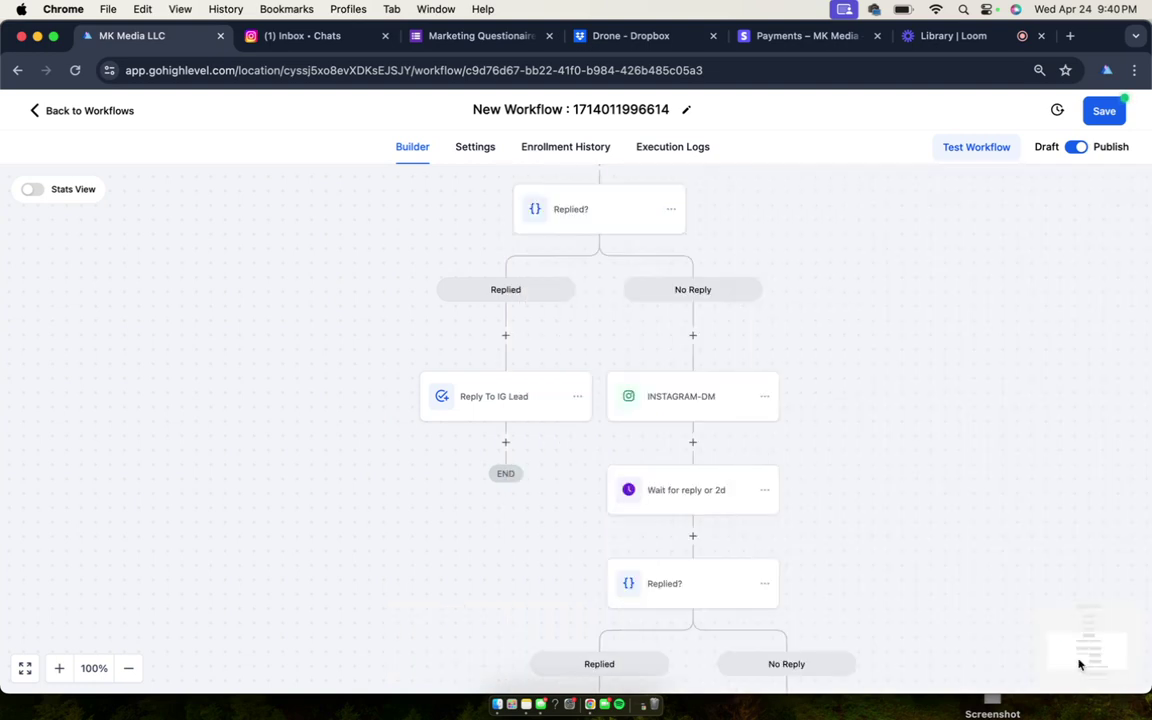
Step: Review the extended workflow, from the copied reply check in the No Reply branch back up to the Instagram comment trigger
scroll(964, 443, down, 2)
scroll(964, 443, down, 3)
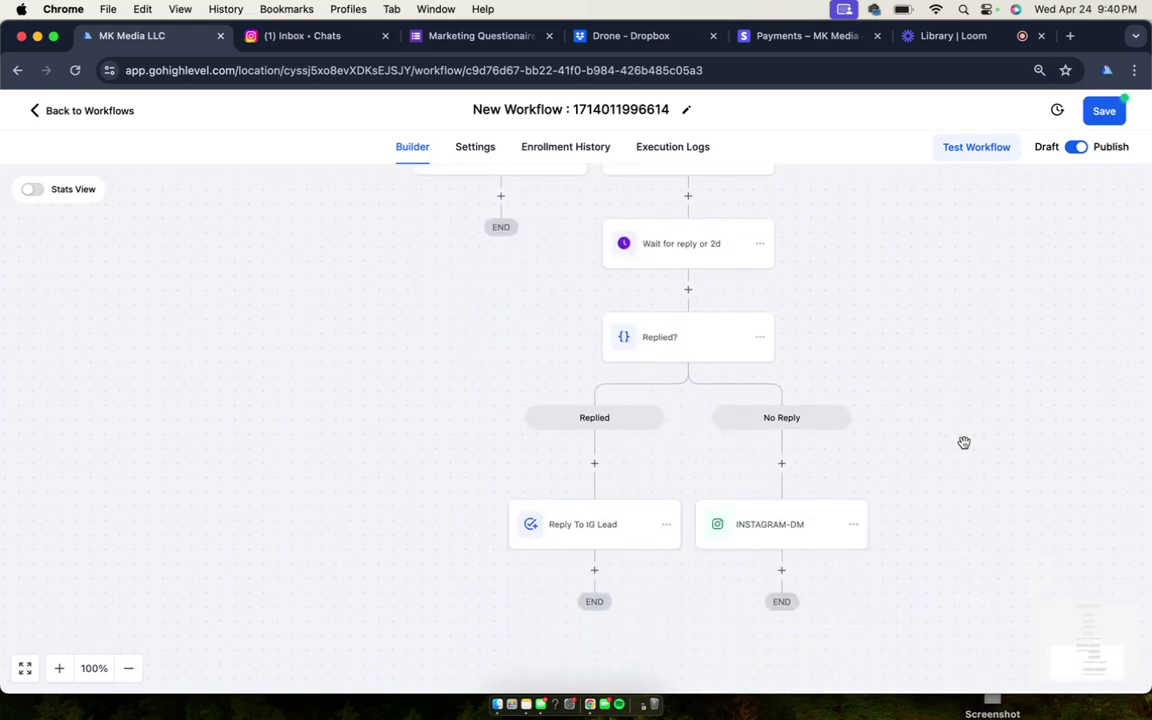
scroll(964, 443, up, 4)
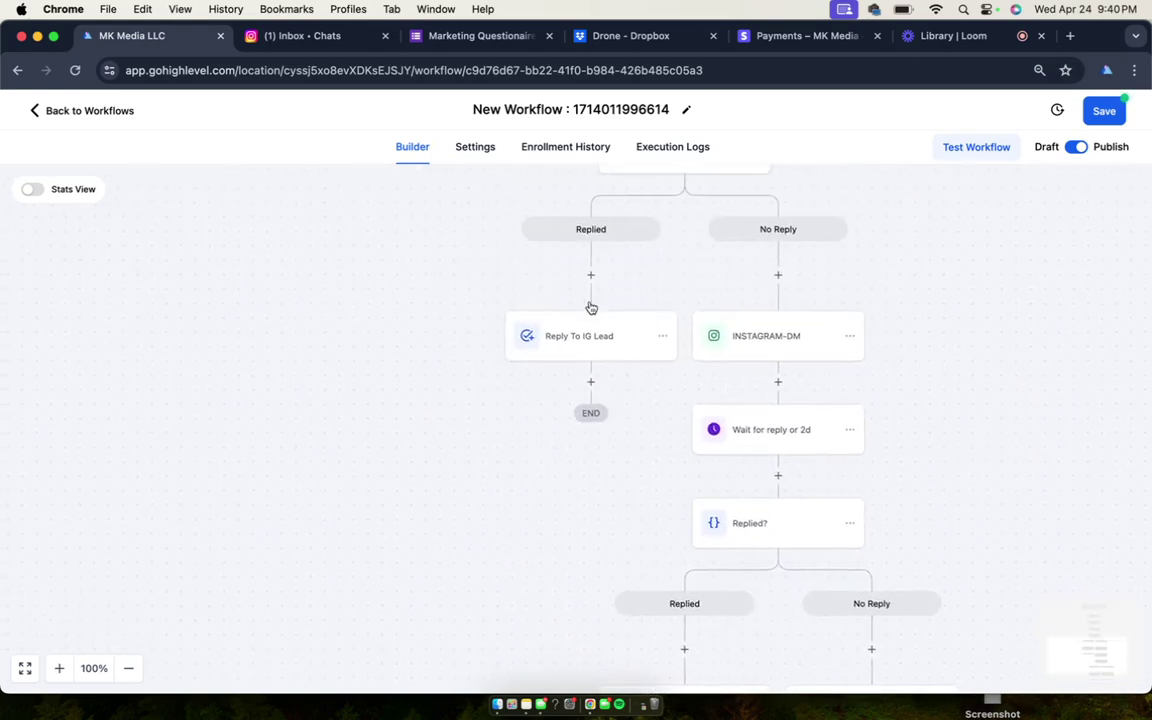
scroll(681, 240, up, 3)
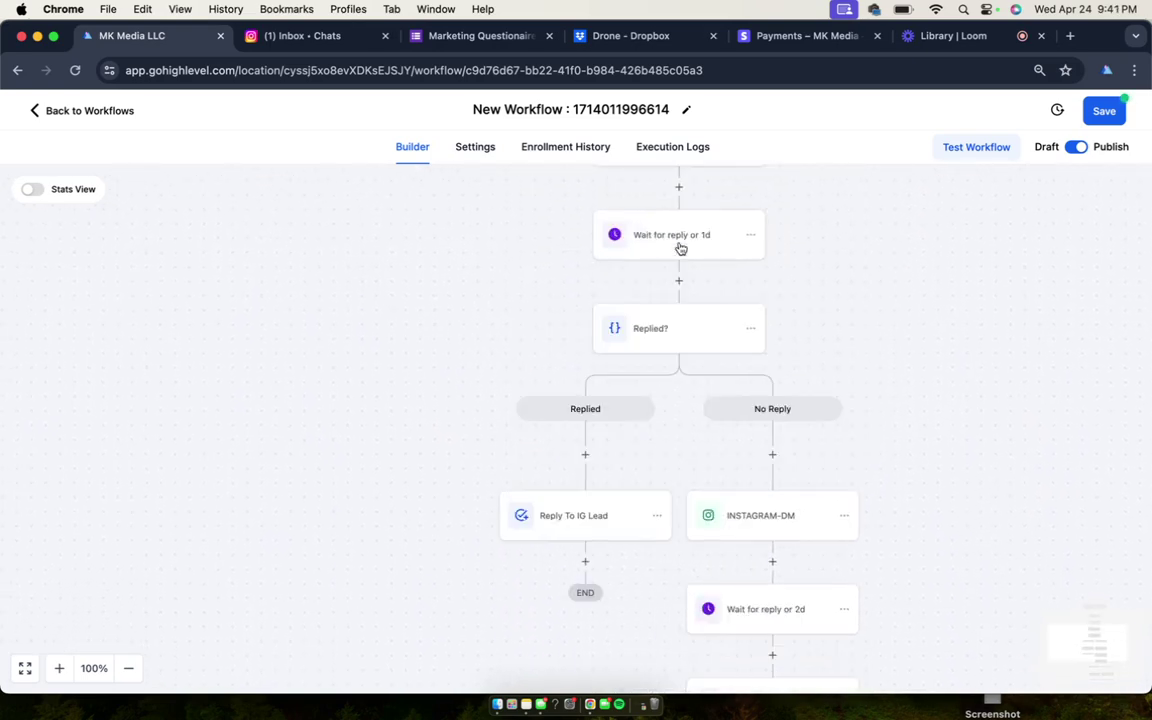
scroll(691, 310, up, 7)
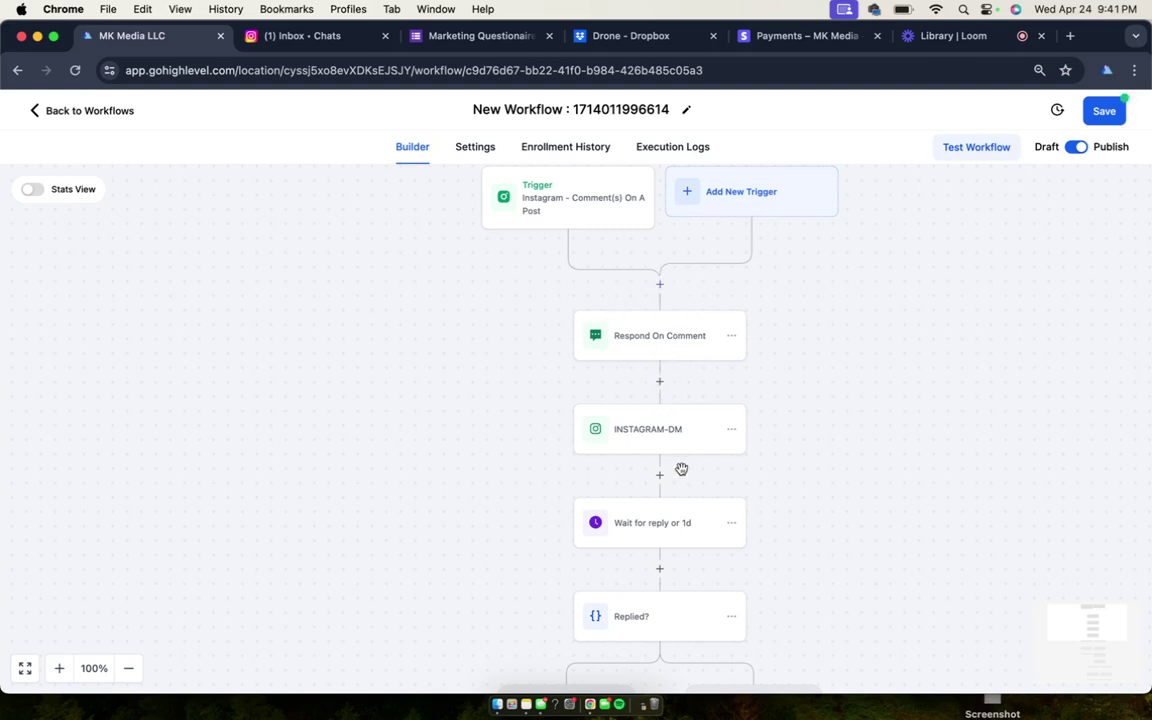
scroll(629, 444, down, 2)
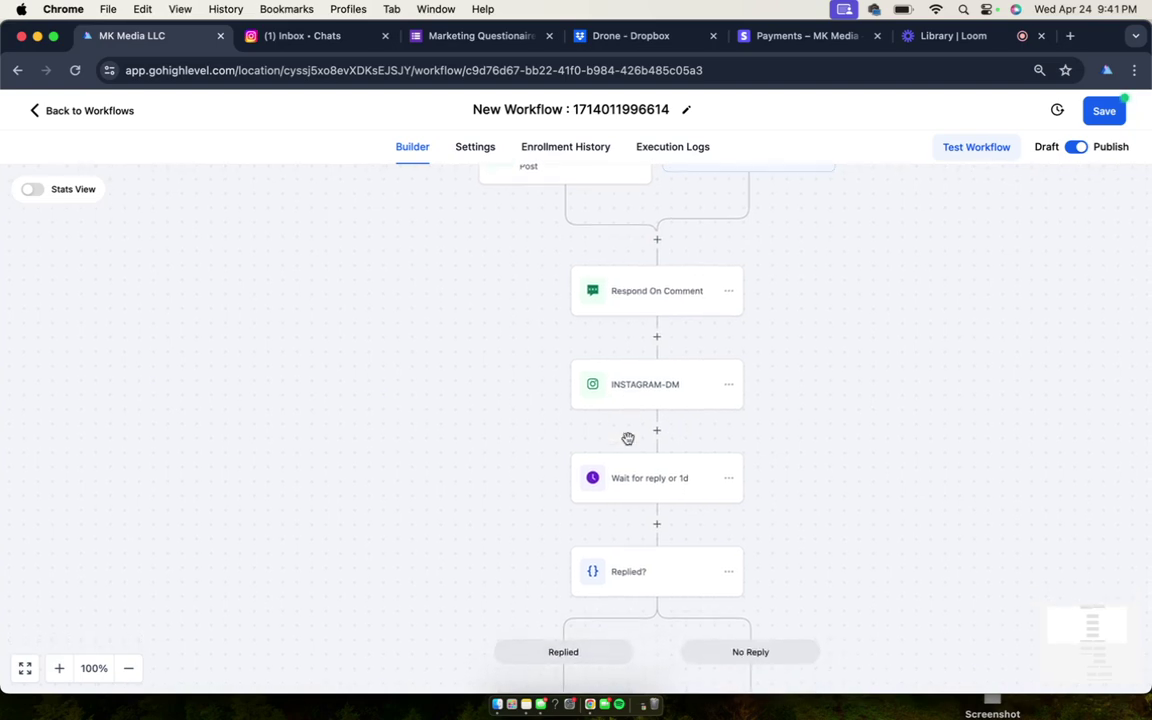
scroll(628, 440, down, 5)
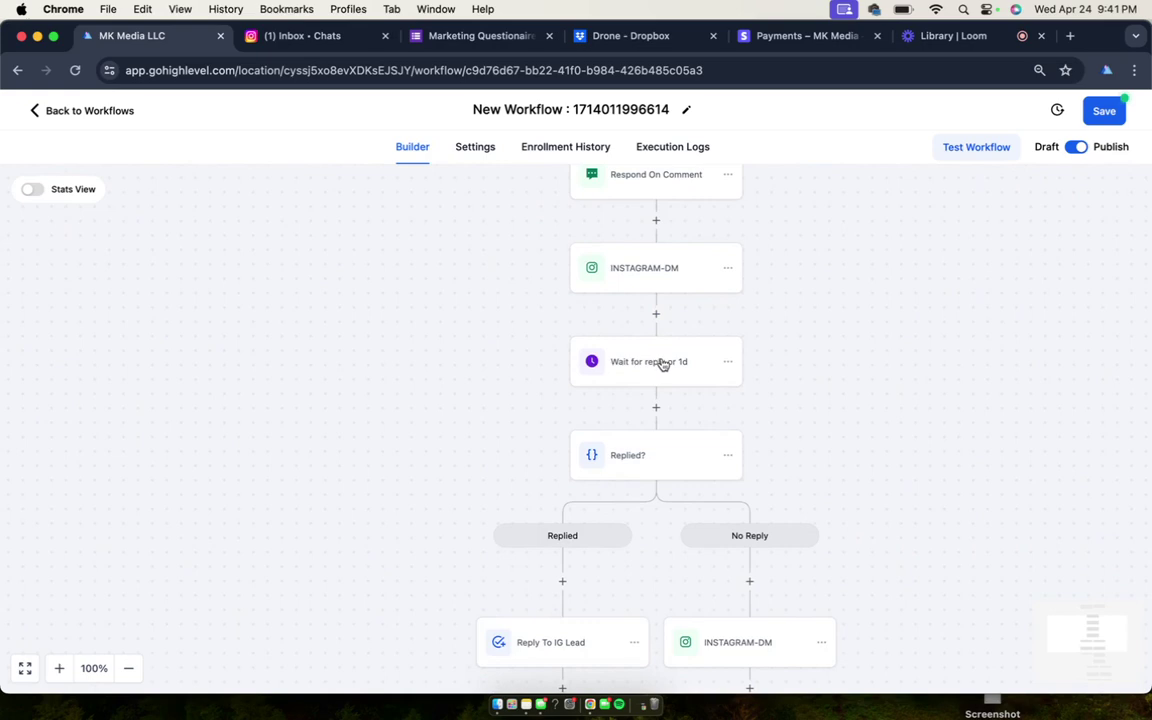
scroll(663, 362, down, 6)
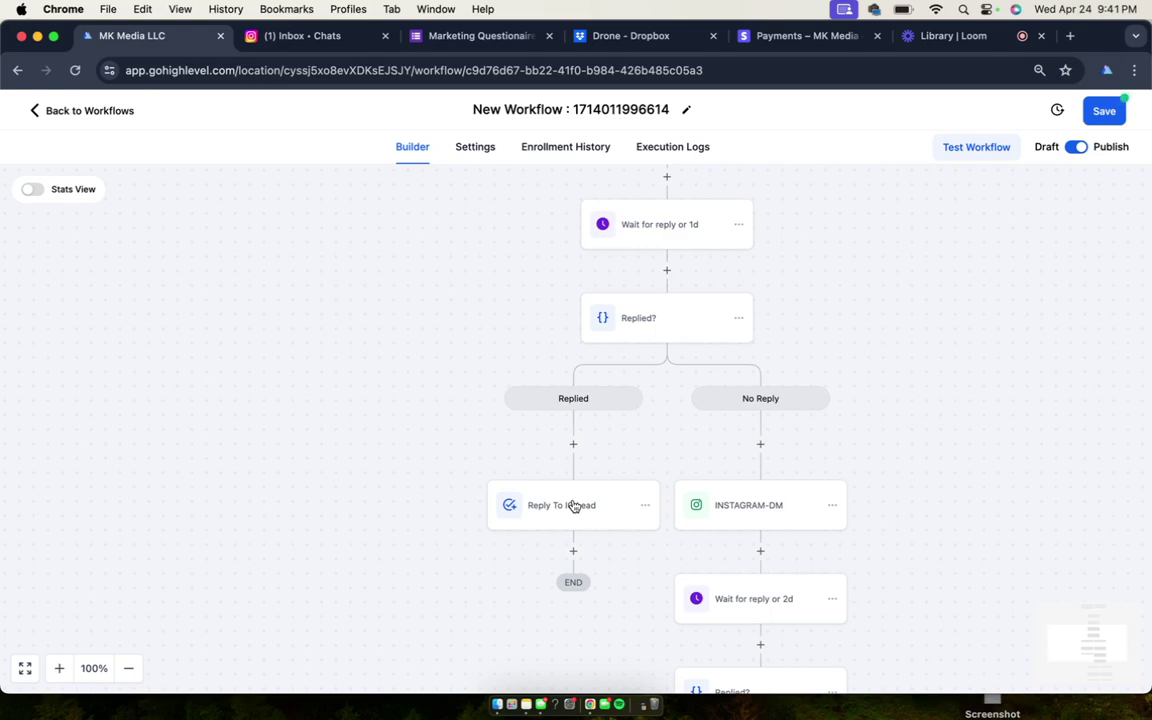
scroll(656, 404, up, 8)
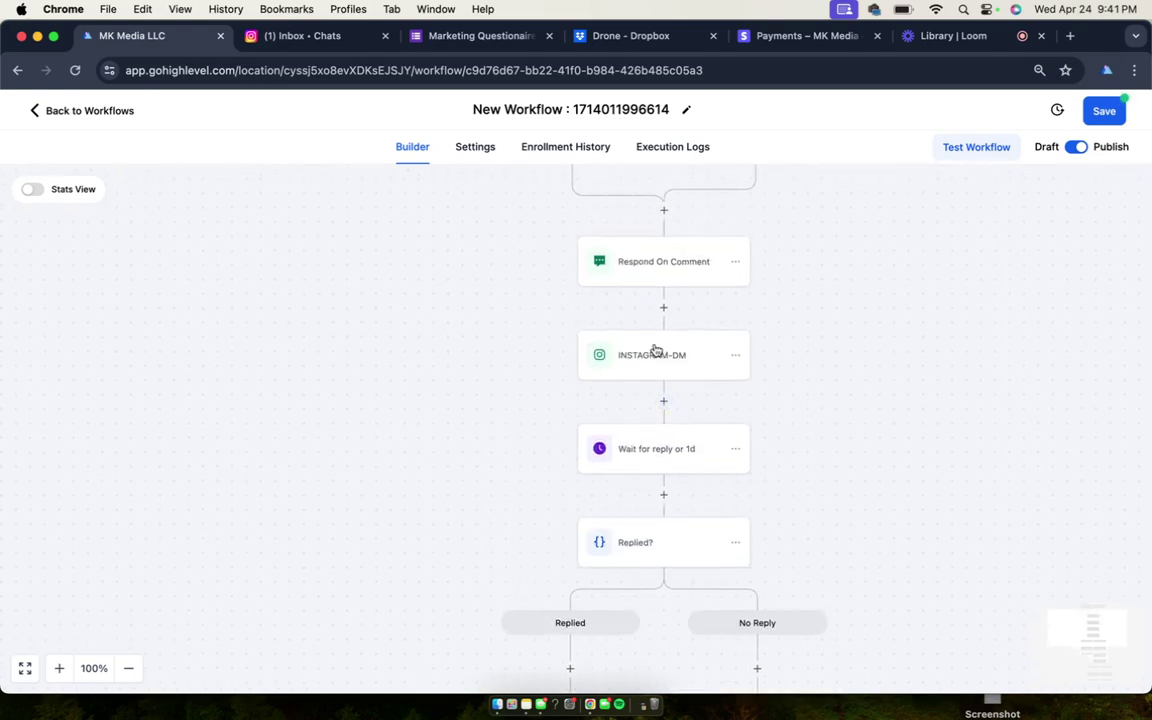
Step: Append to the first DM: "LMK what you think and if you want to talk more about how i can help you on a social media marketing front!"
click(655, 352)
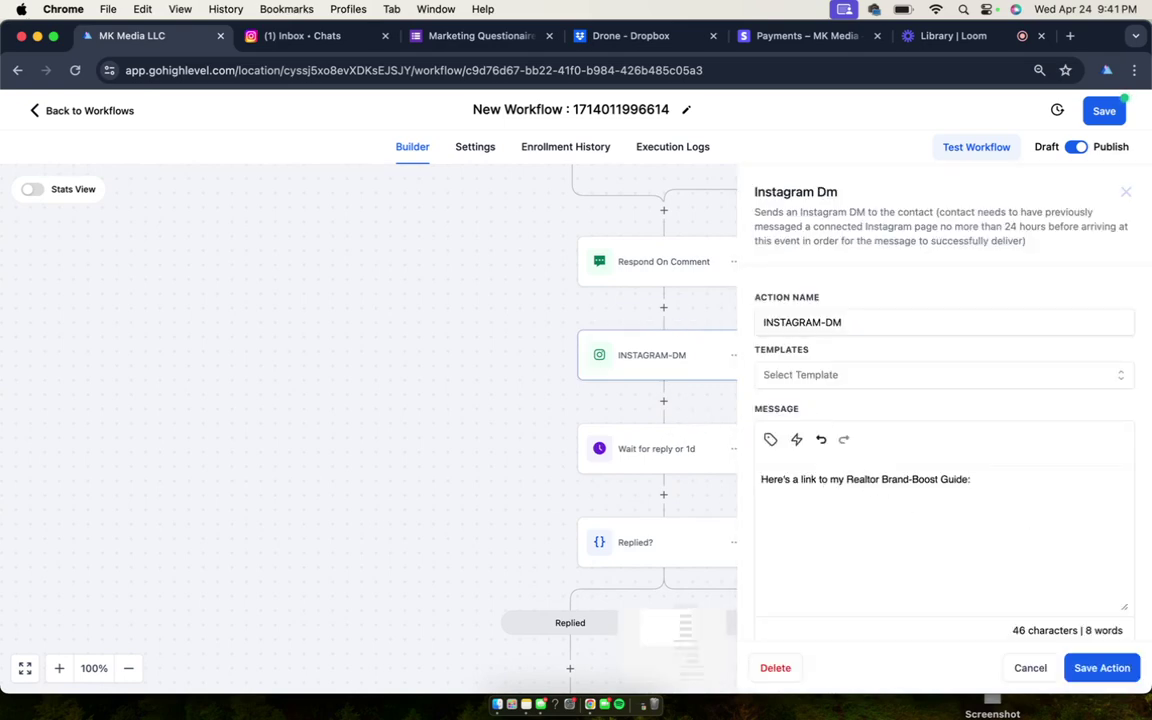
text(LMKwhat you think ar)
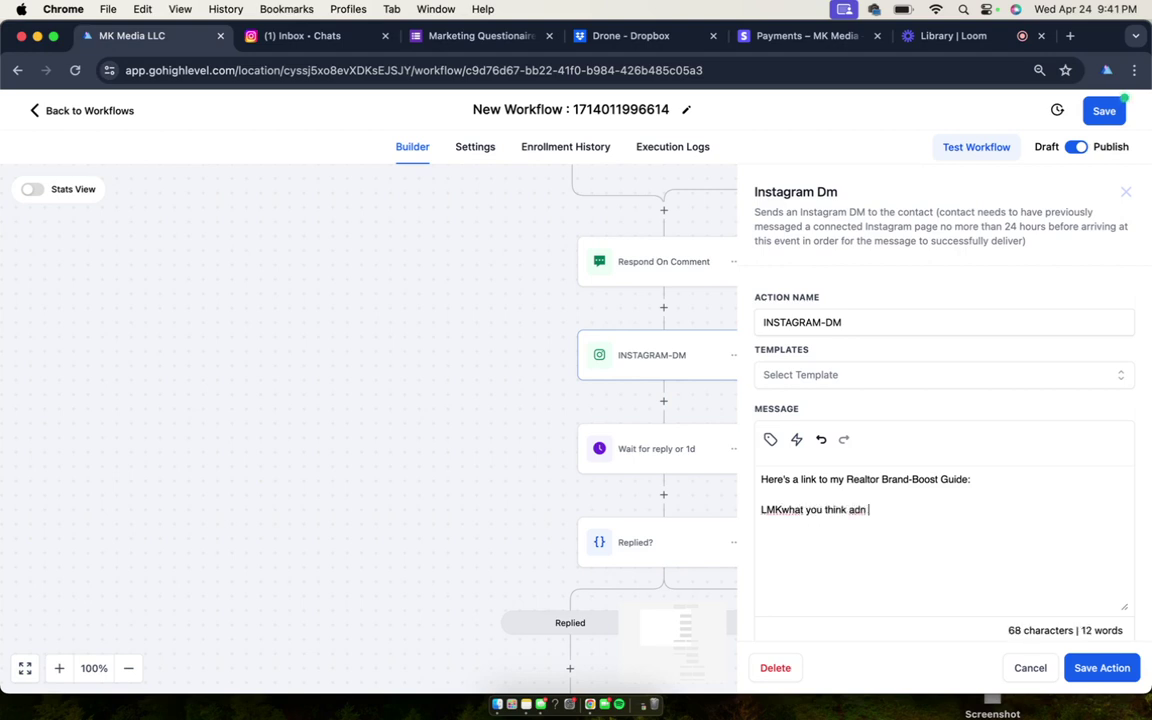
text(d if you want to )
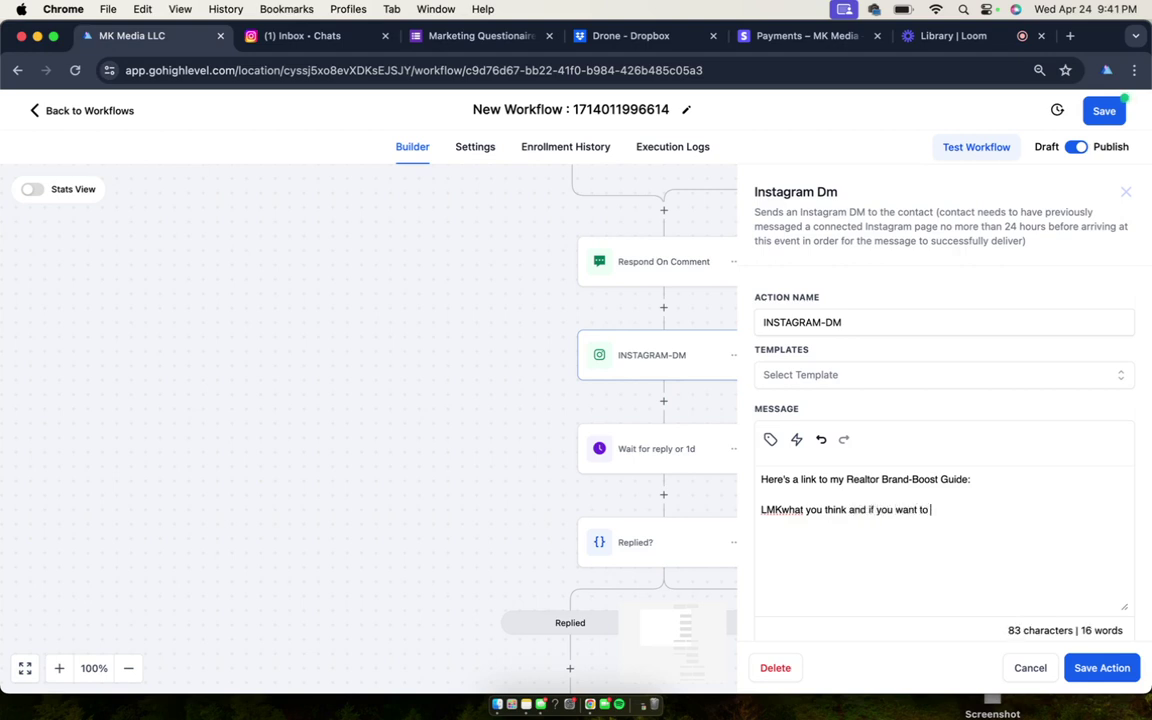
text(talk more about how)
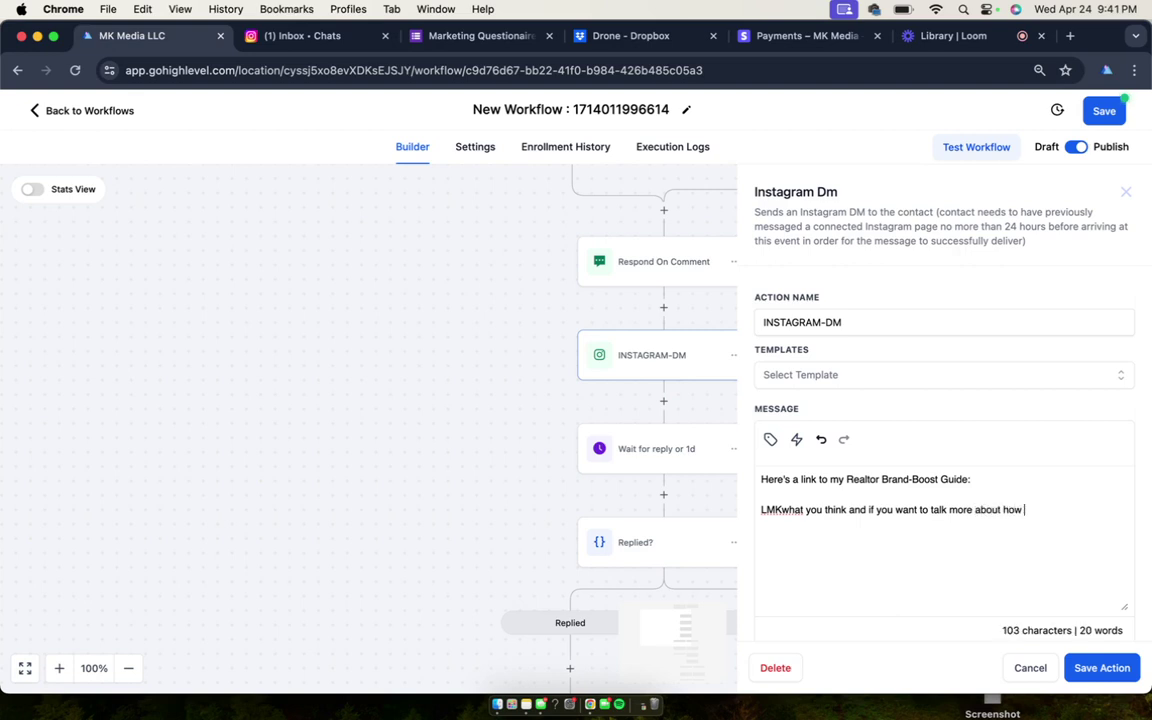
text( i can help you on a so)
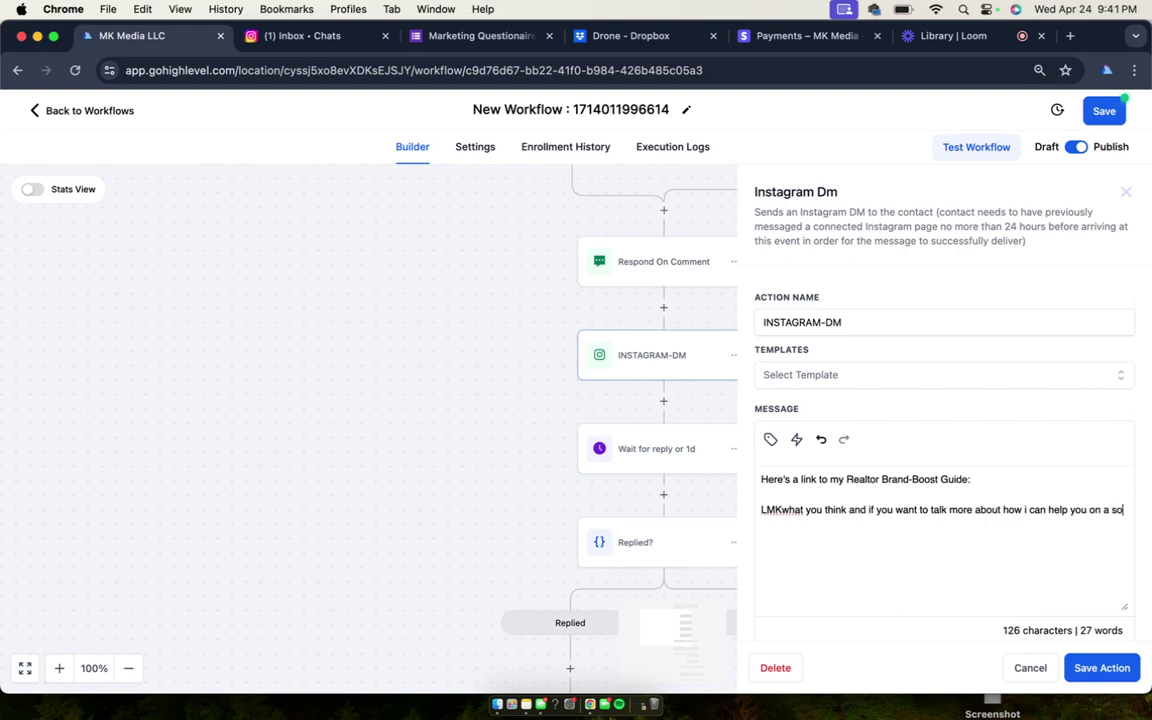
text(cial media ma)
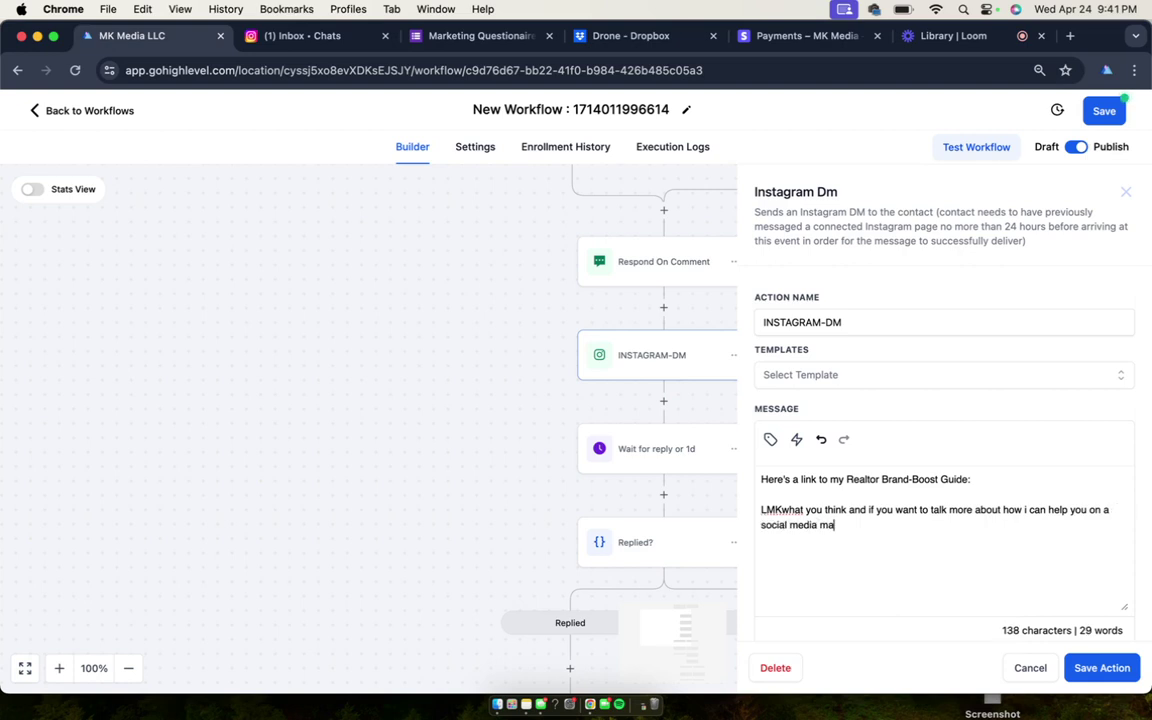
text(rketing front!)
click(782, 509)
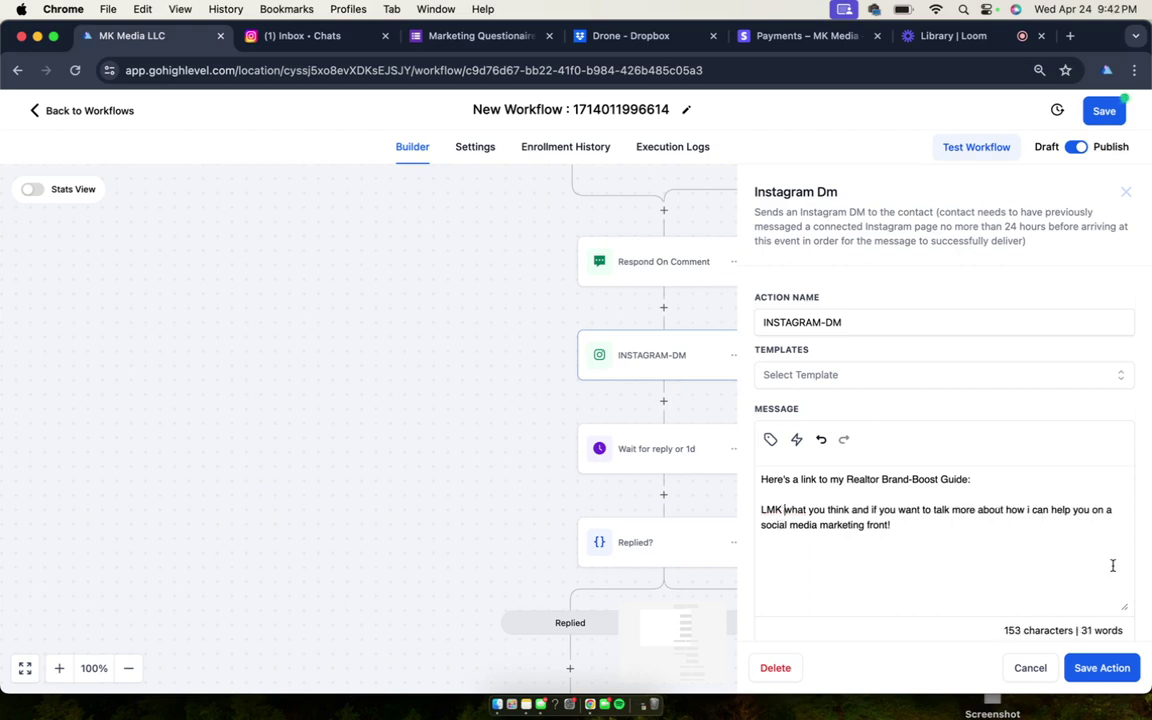
click(1101, 668)
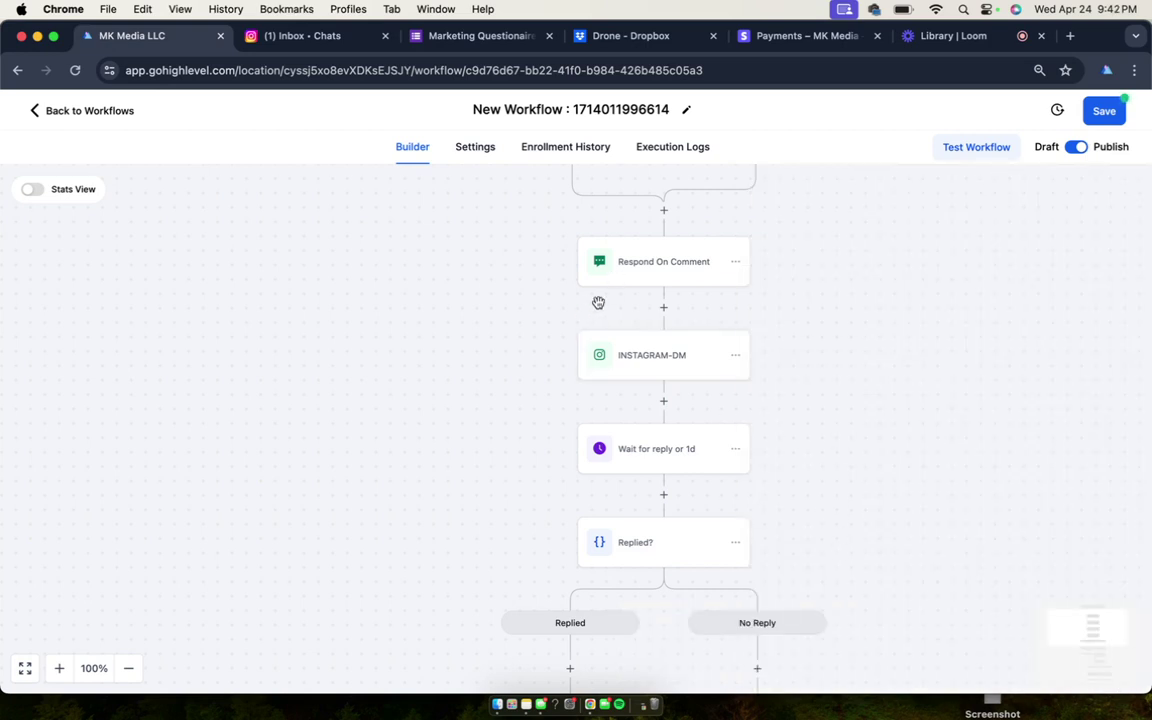
Step: Review the workflow's Replied and No Reply branches from the first Instagram DM down to the final actions
scroll(597, 301, down, 3)
scroll(694, 531, down, 3)
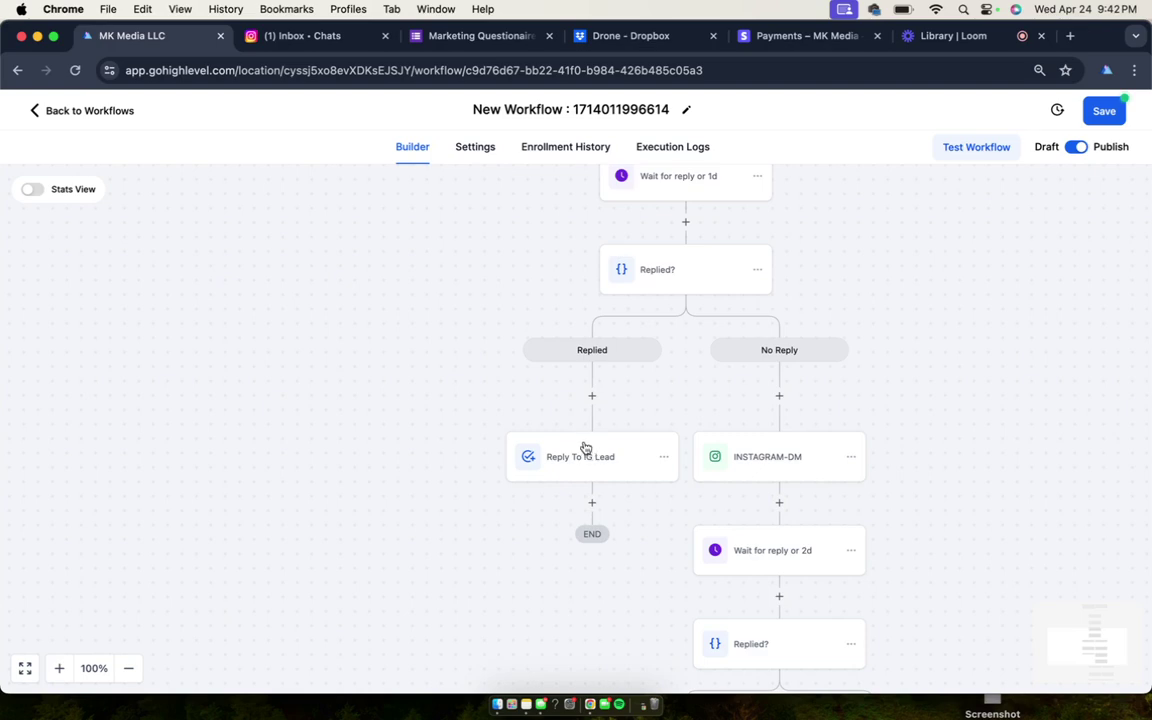
scroll(854, 512, down, 2)
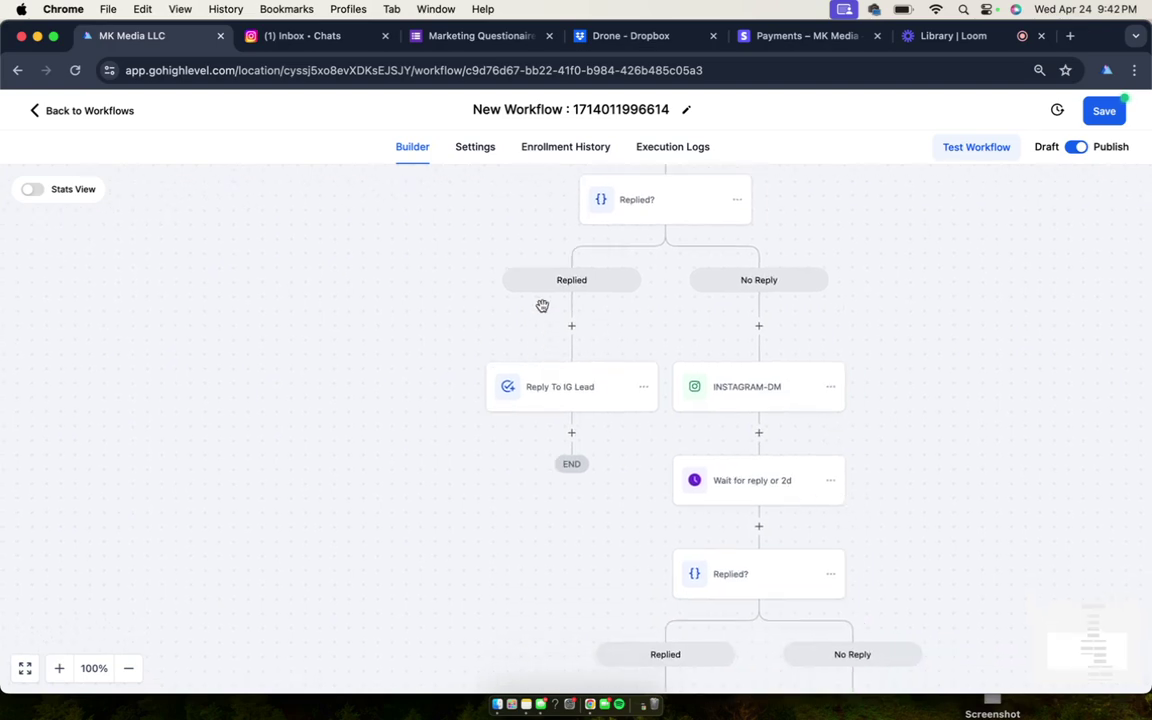
scroll(694, 311, down, 2)
scroll(694, 311, right, 2)
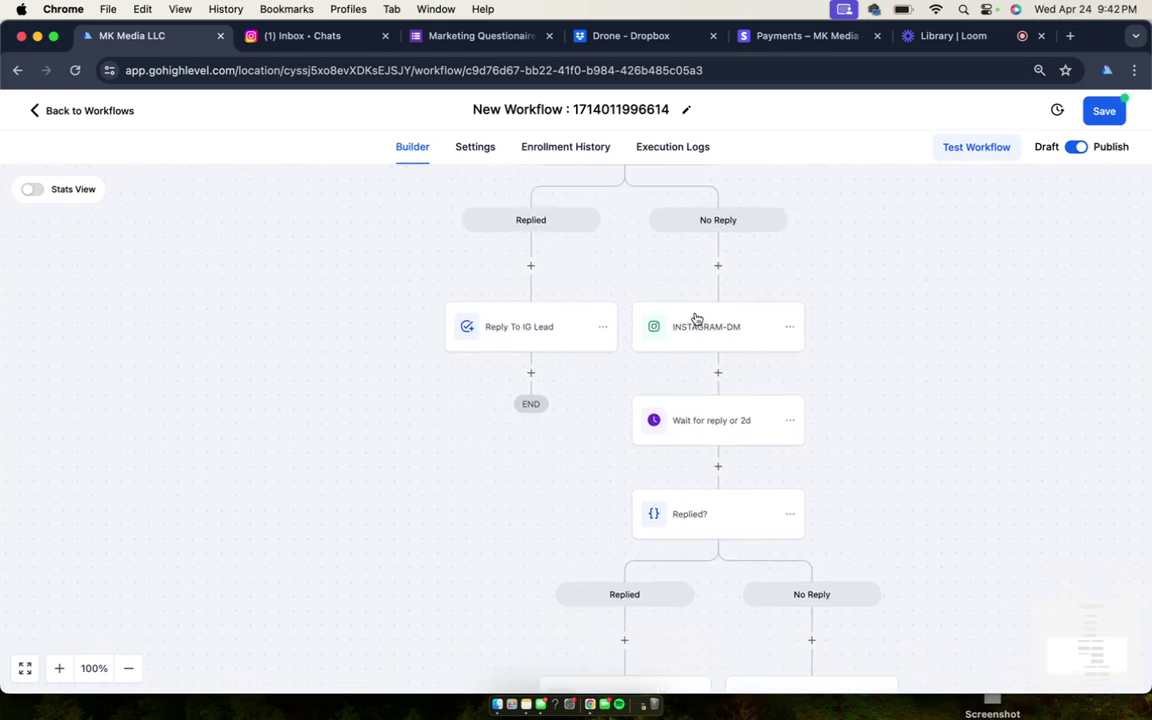
scroll(755, 527, down, 1)
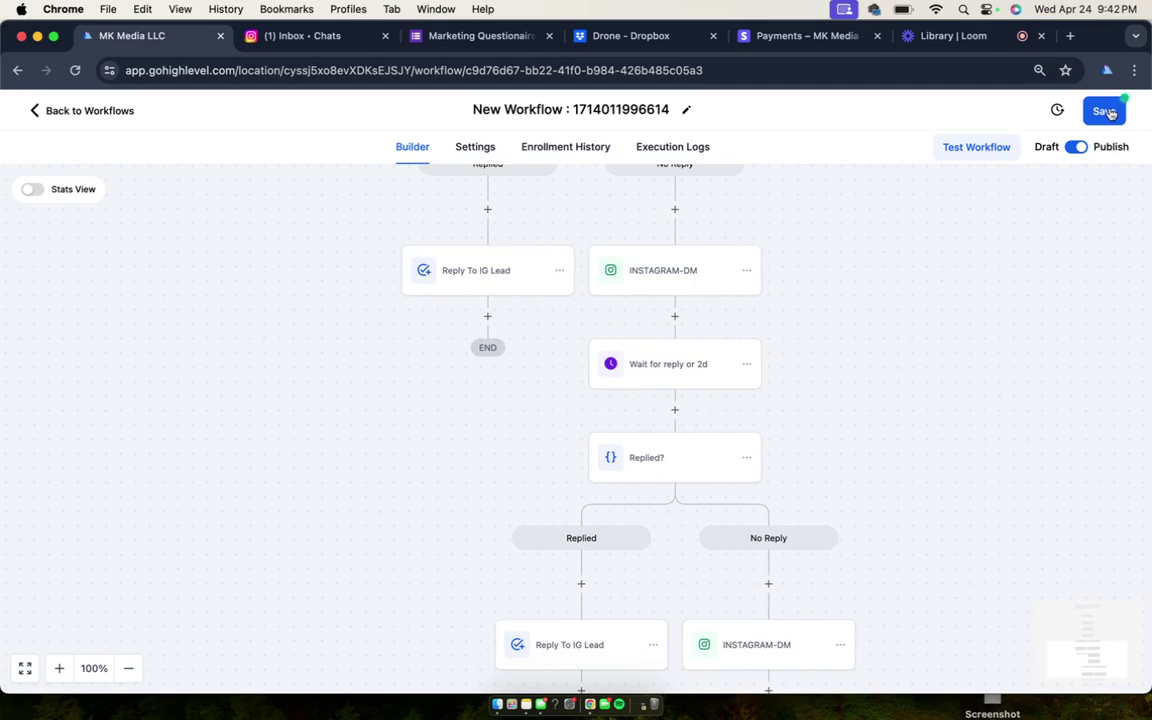
scroll(807, 465, down, 5)
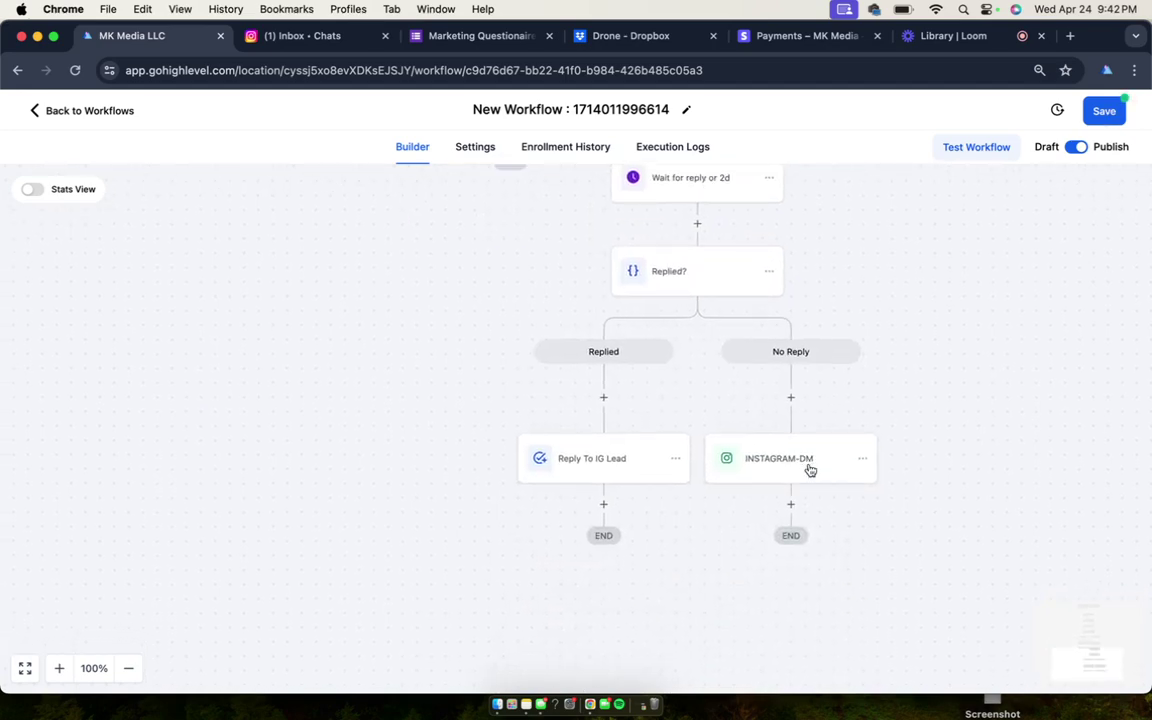
Step: Try to save the workflow, and close the action picker opened below the last Replied task
click(603, 504)
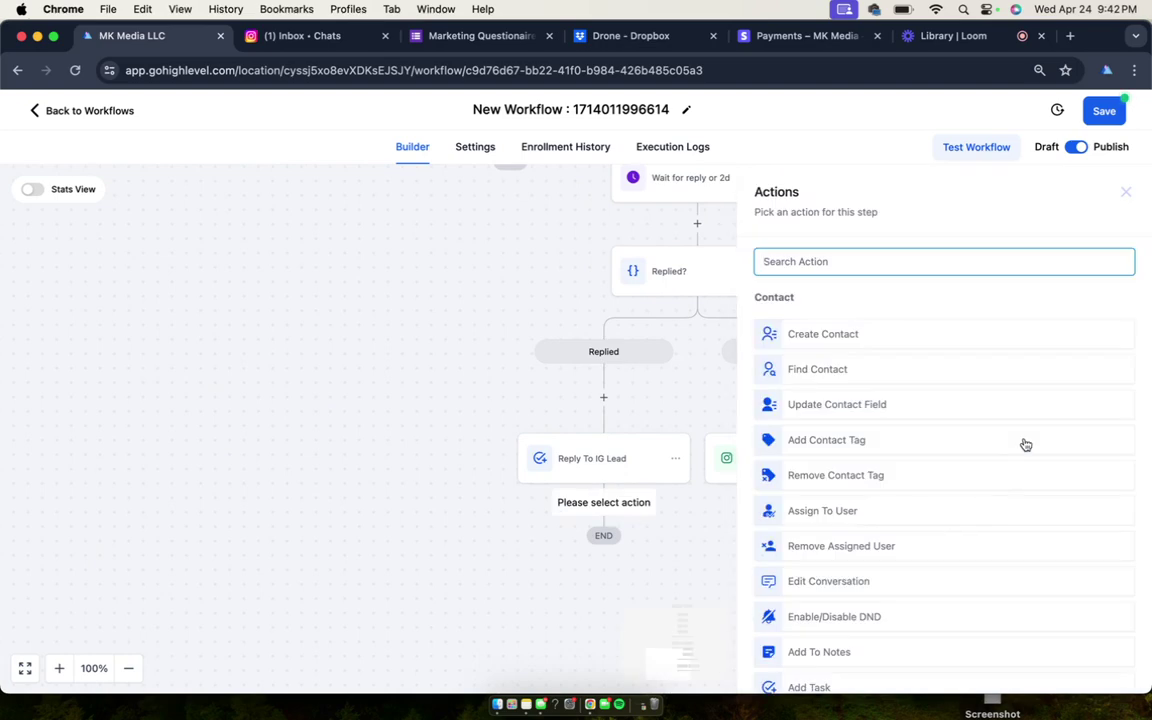
click(1104, 111)
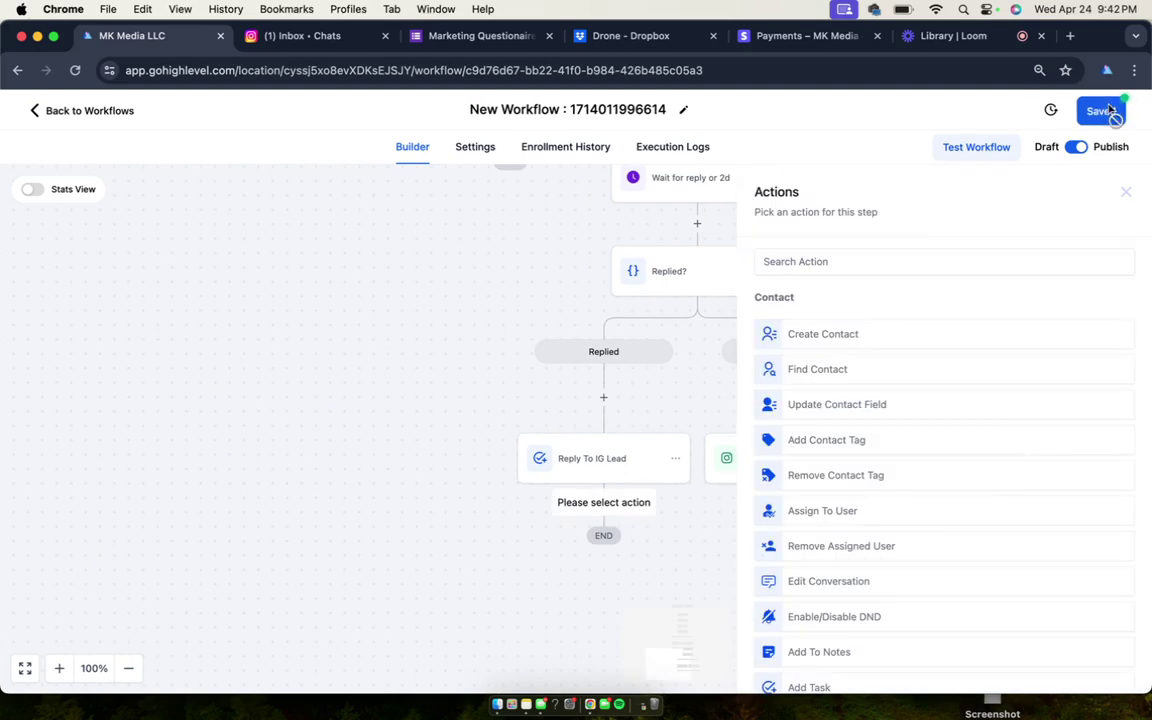
click(1126, 192)
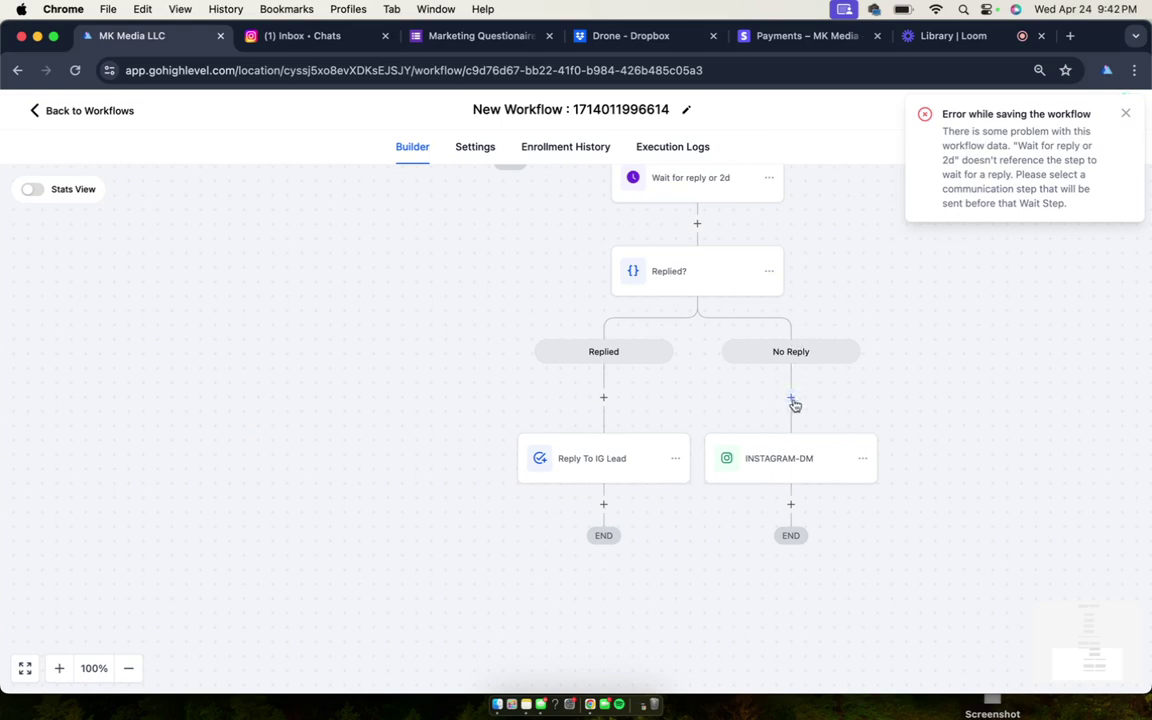
Step: Set the "Wait for reply or 2d" action to wait for a reply to INSTAGRAM-DM, and save the action
scroll(710, 216, up, 3)
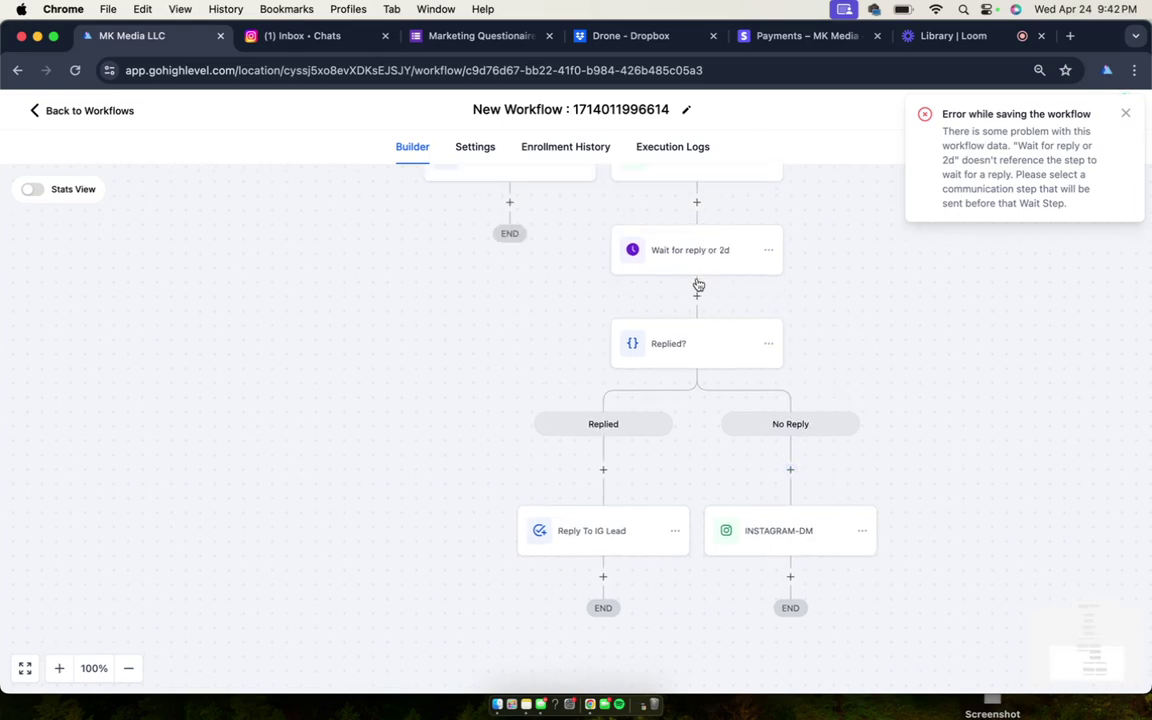
click(703, 255)
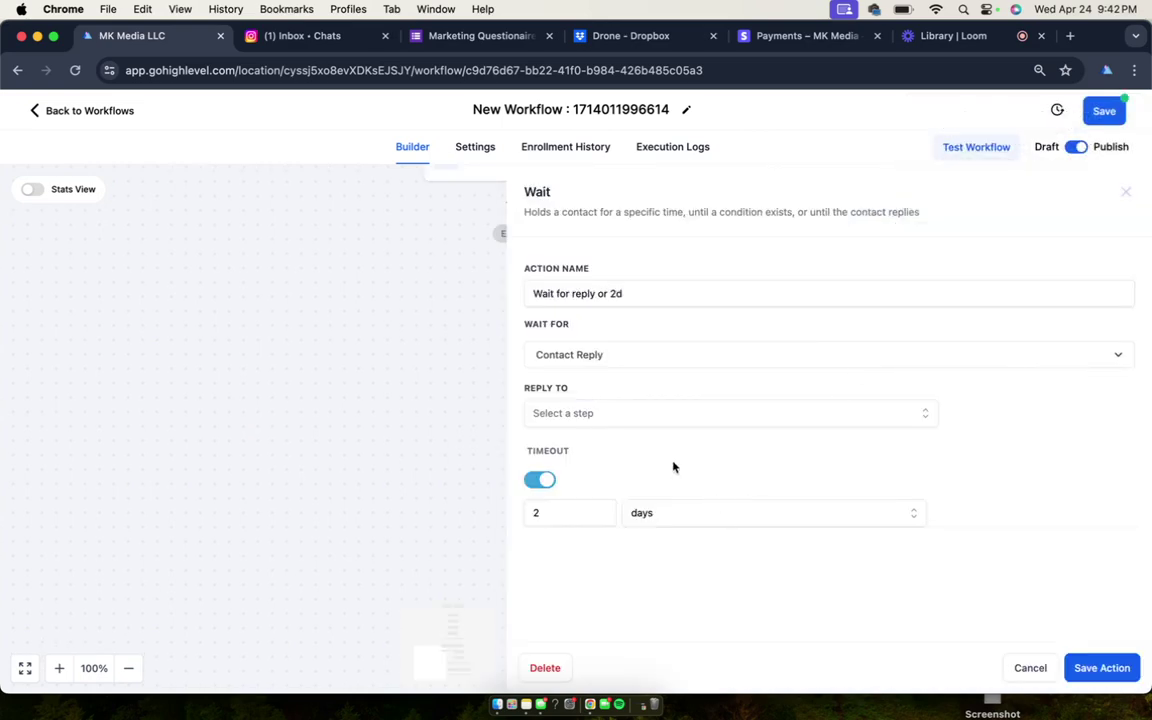
click(615, 413)
click(633, 502)
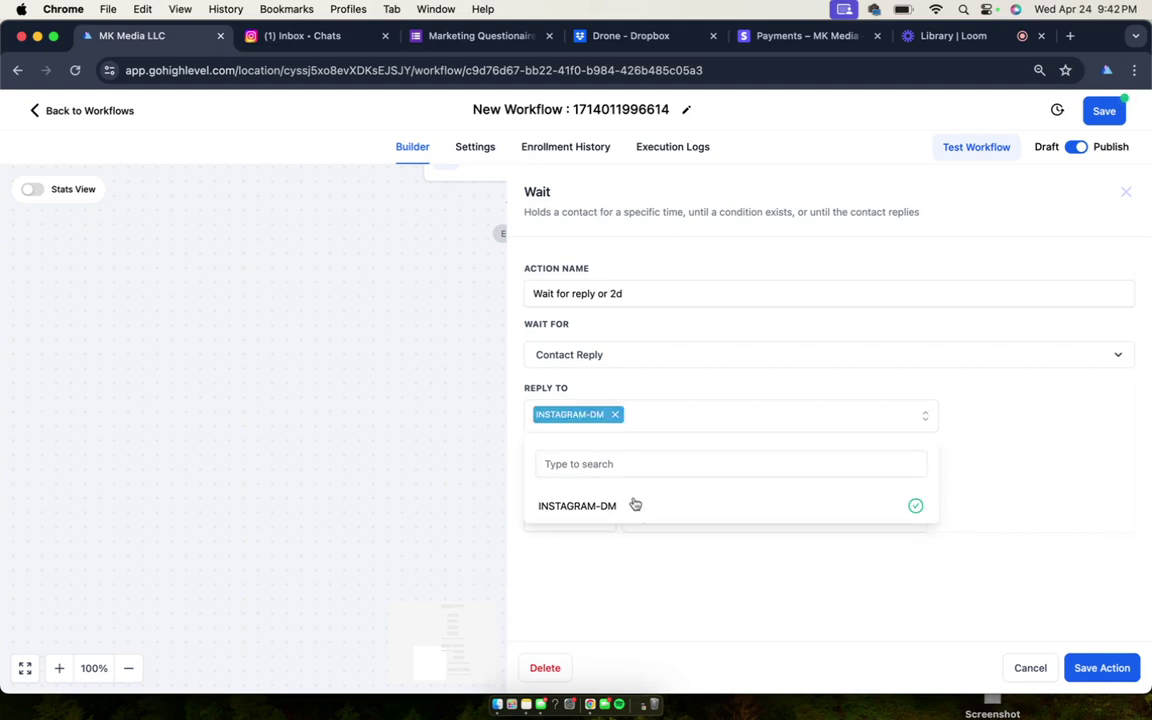
click(1086, 664)
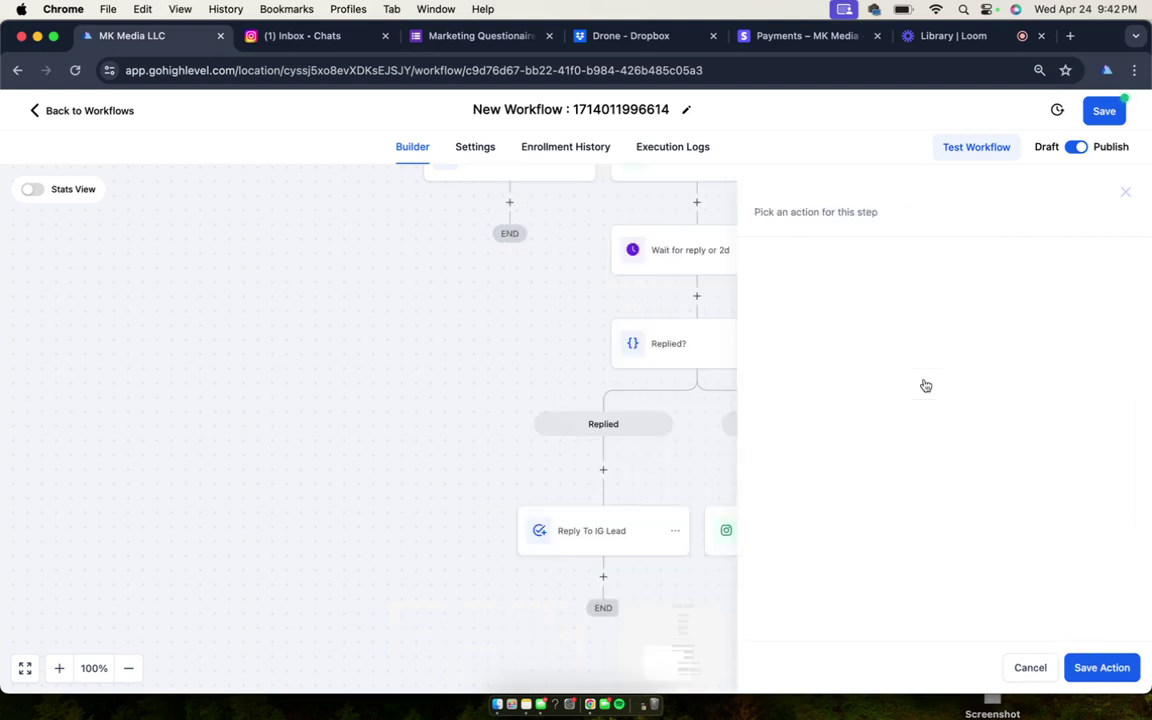
Step: Rename the Instagram DM above "Wait for reply or 2d" in the No Reply branch as "poke", and save the action
scroll(784, 238, up, 3)
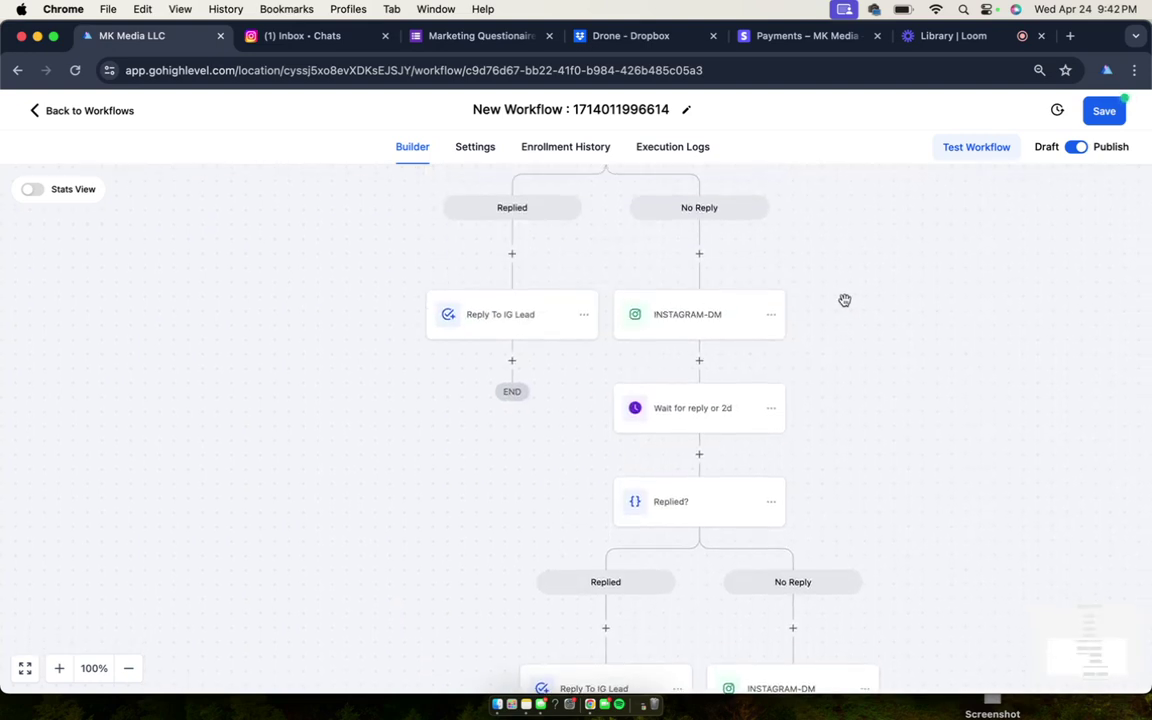
click(699, 320)
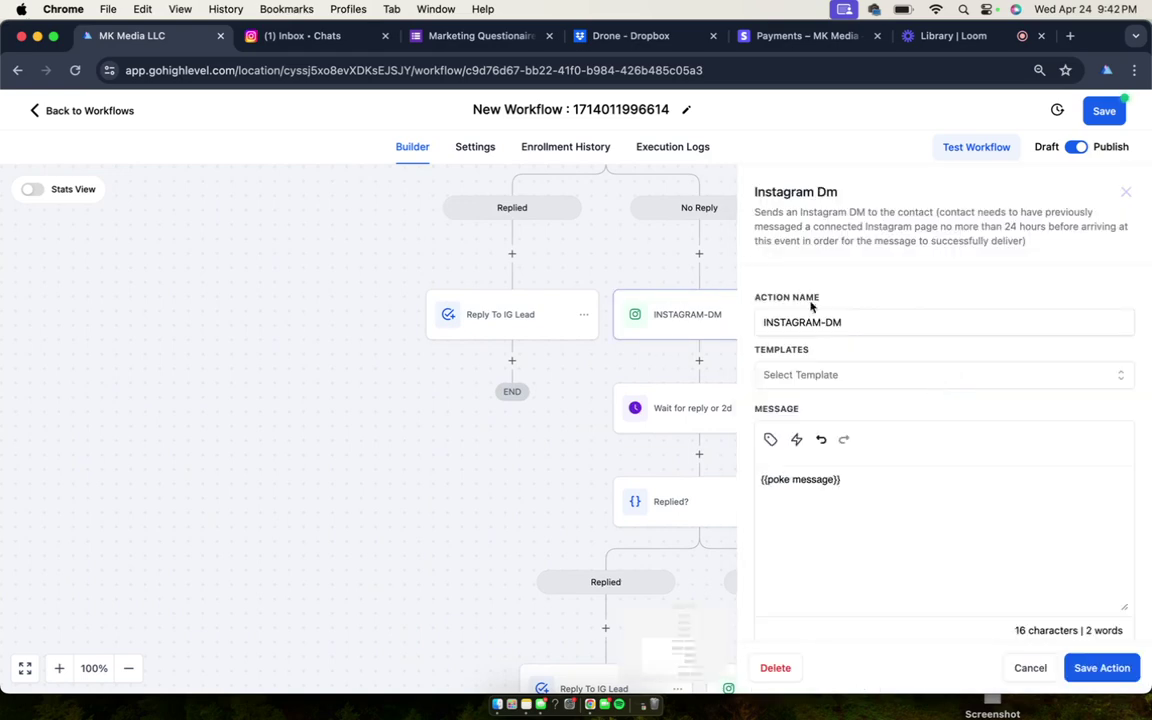
drag(895, 324, 745, 328)
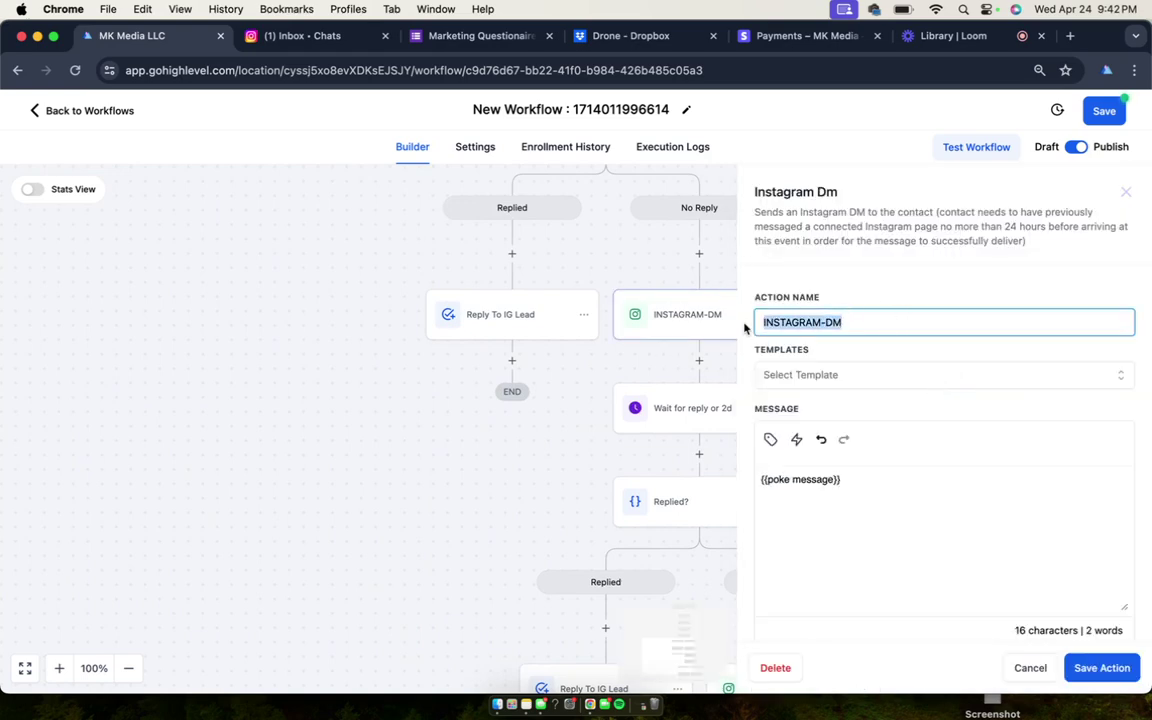
text(poke)
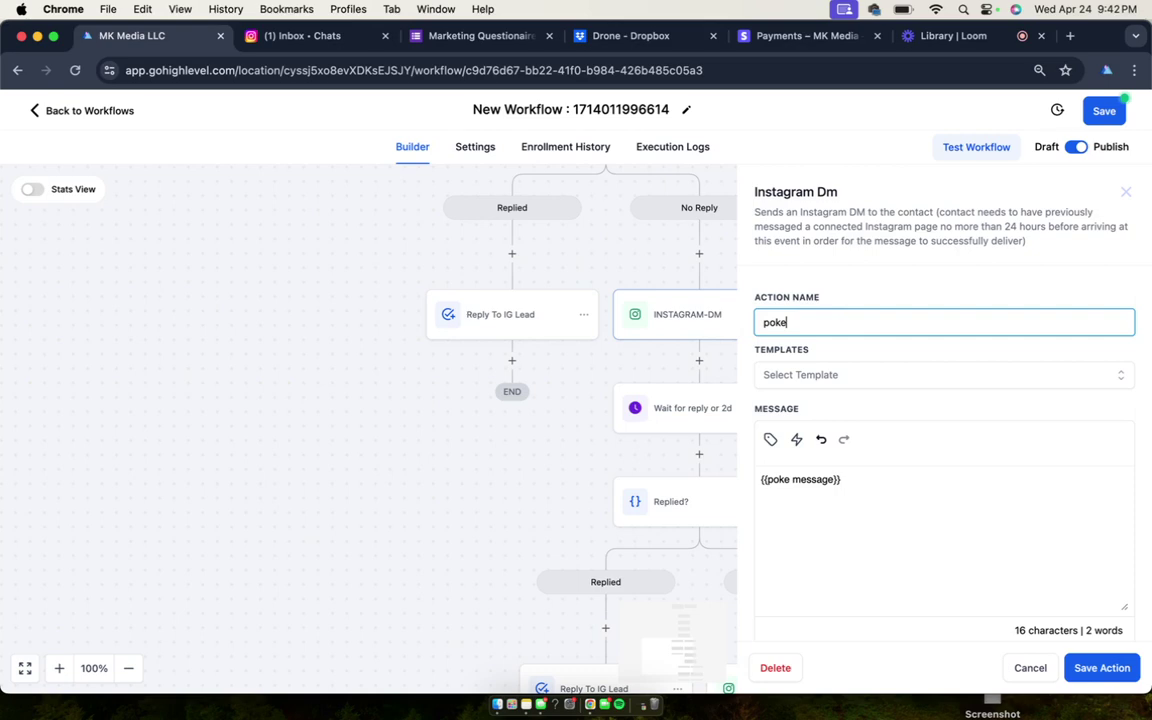
key(Return)
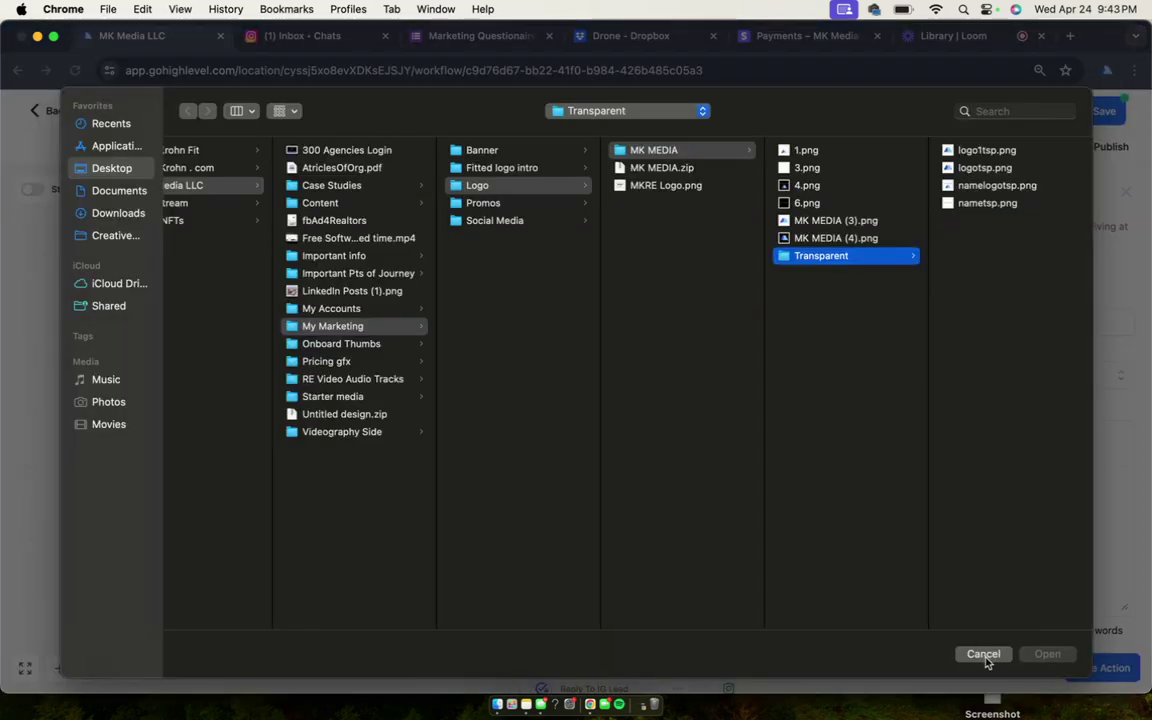
click(985, 656)
click(1104, 668)
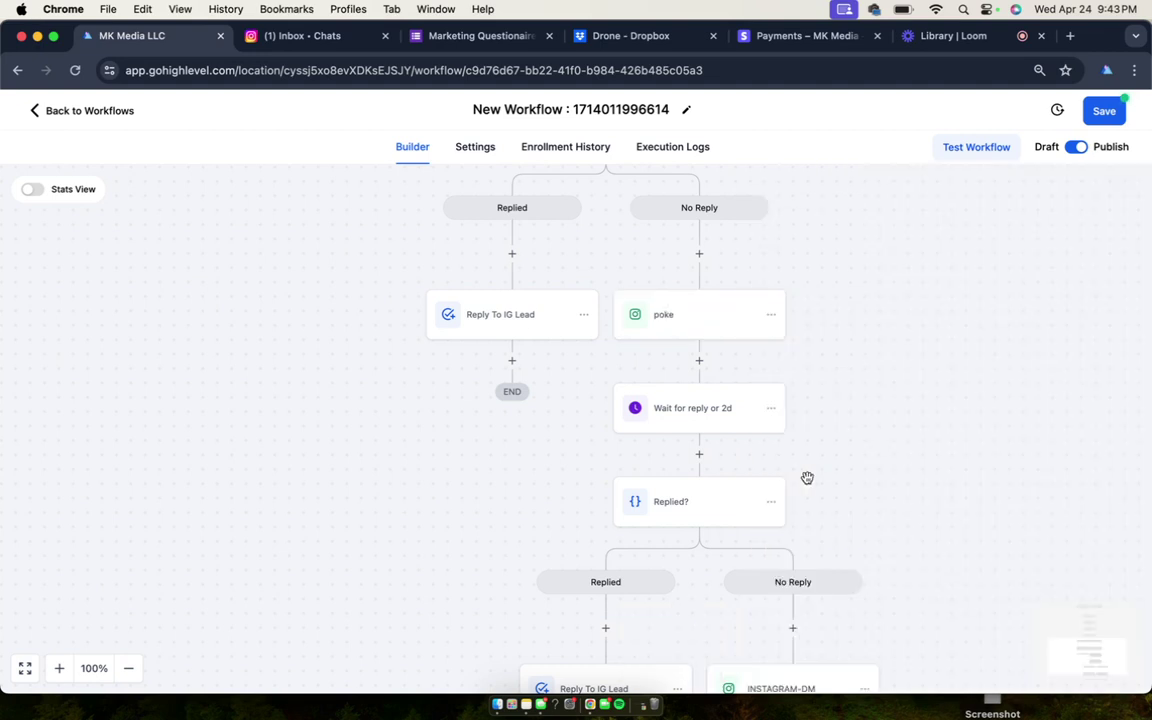
Step: Check which step the "Wait for reply or 2d" action uses for its reply, and save the action
scroll(707, 352, up, 7)
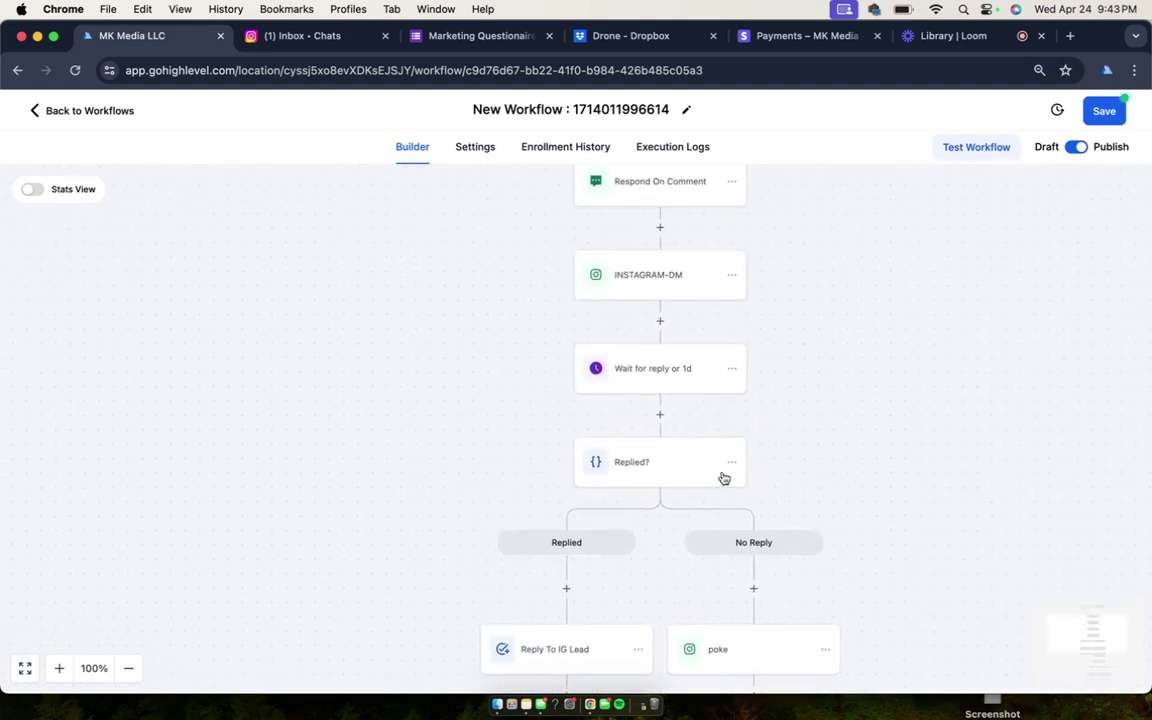
scroll(724, 478, down, 6)
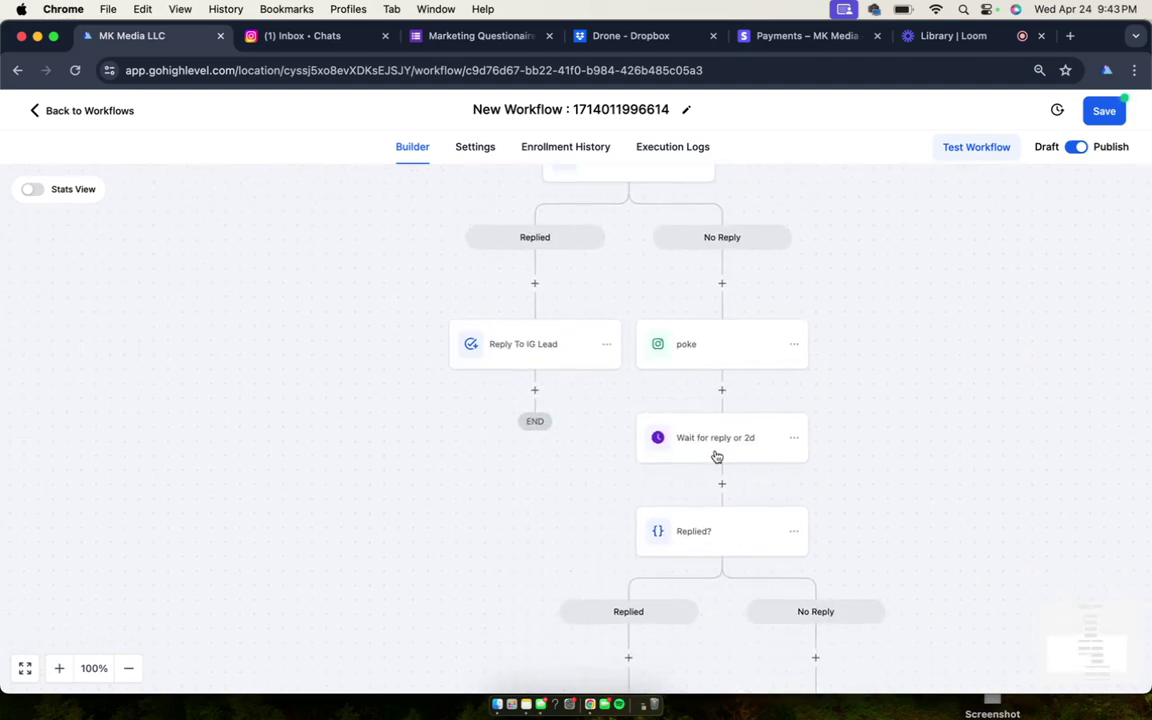
click(716, 456)
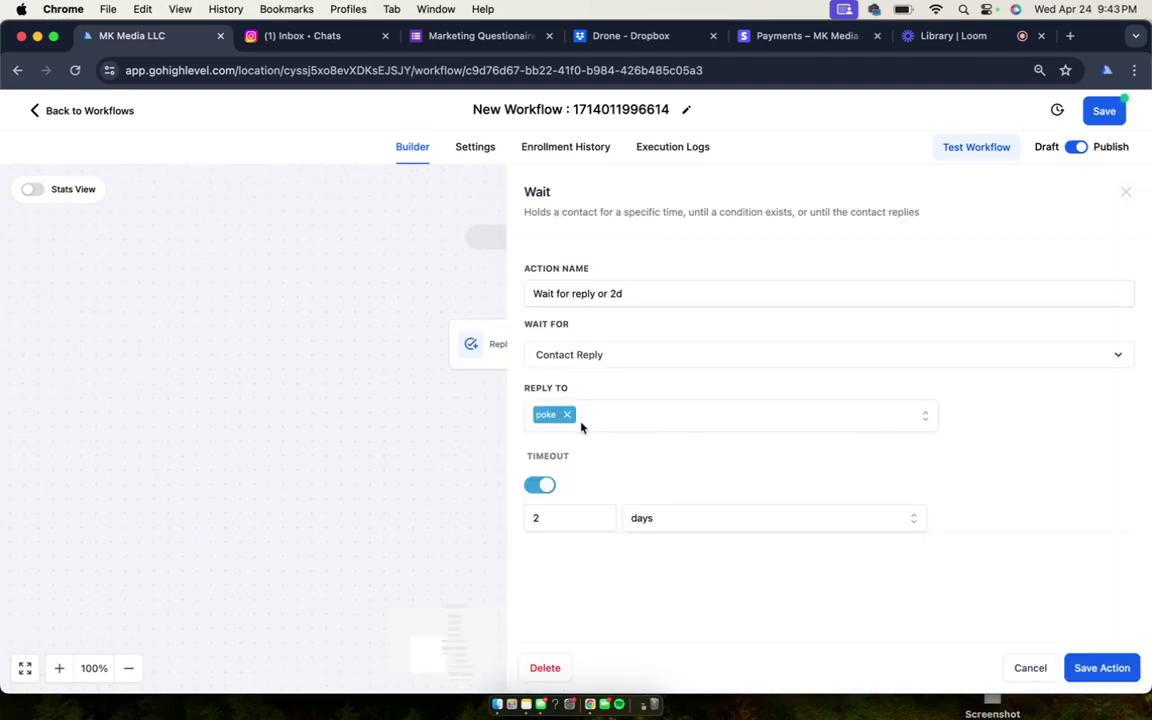
click(1080, 675)
Step: Save the whole workflow and switch to the Loom video library
scroll(860, 360, down, 4)
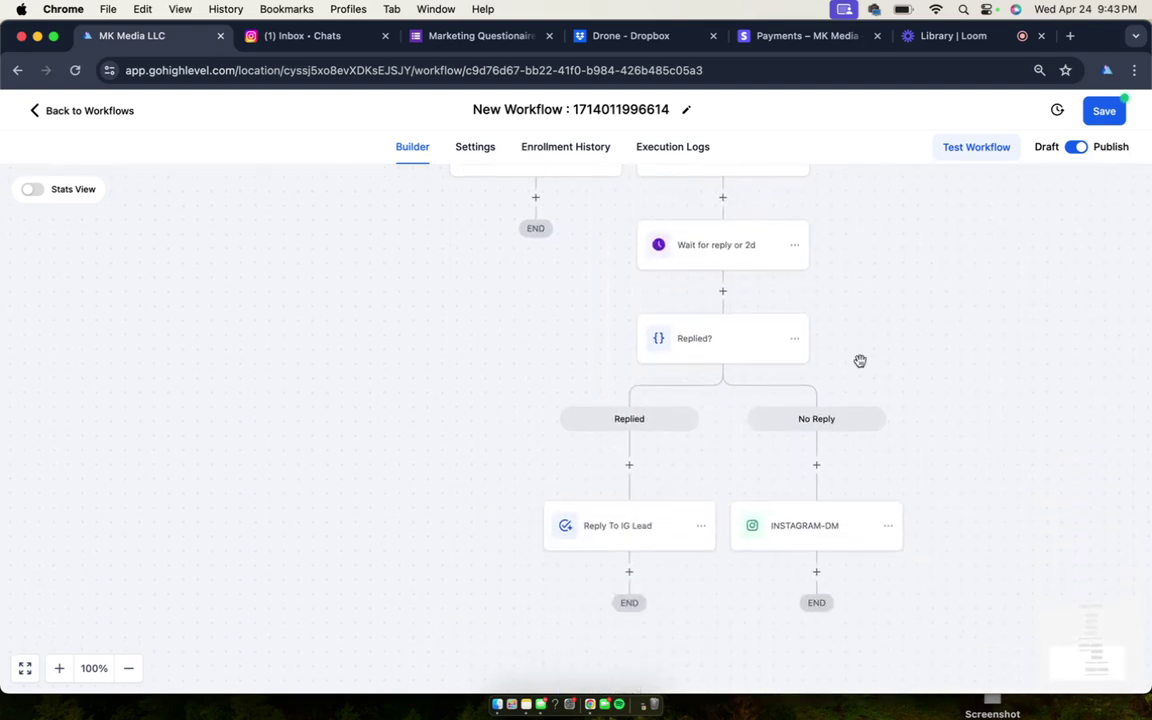
click(1103, 111)
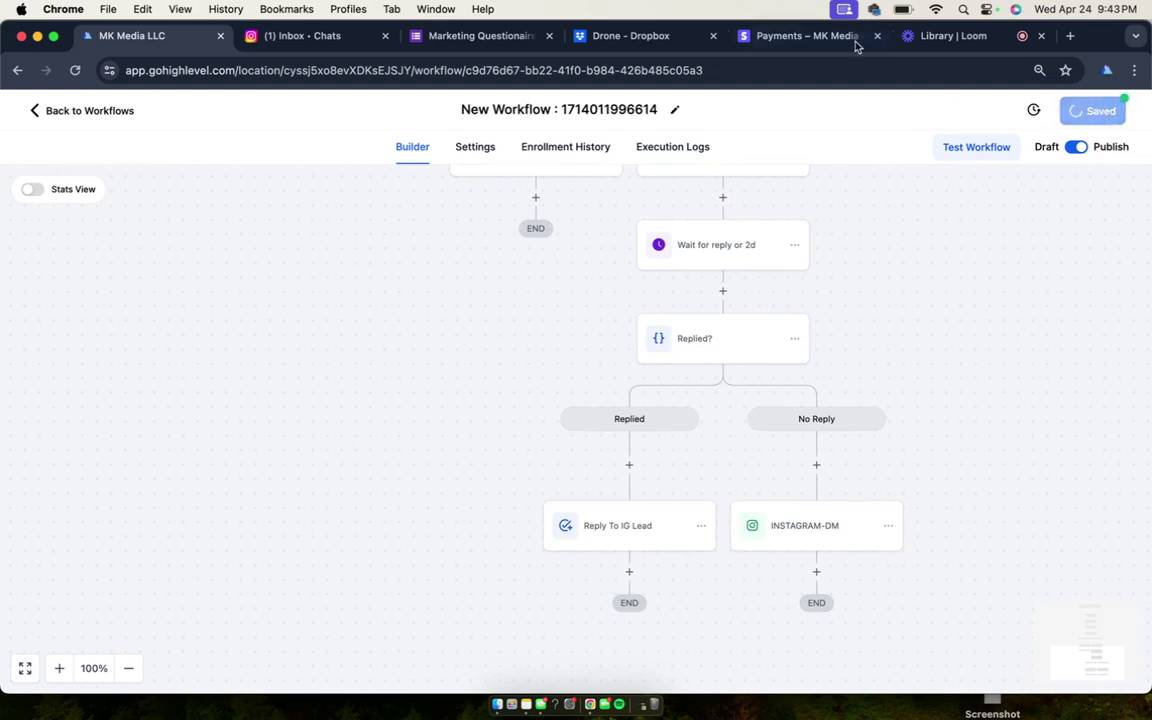
click(932, 44)
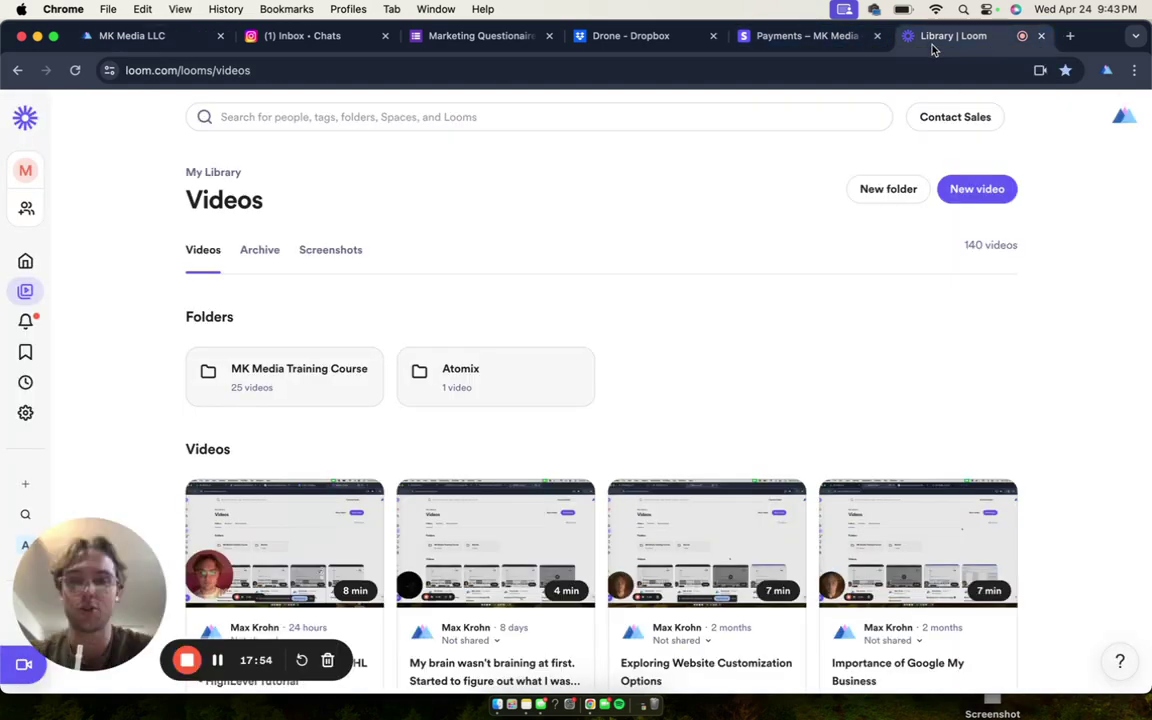